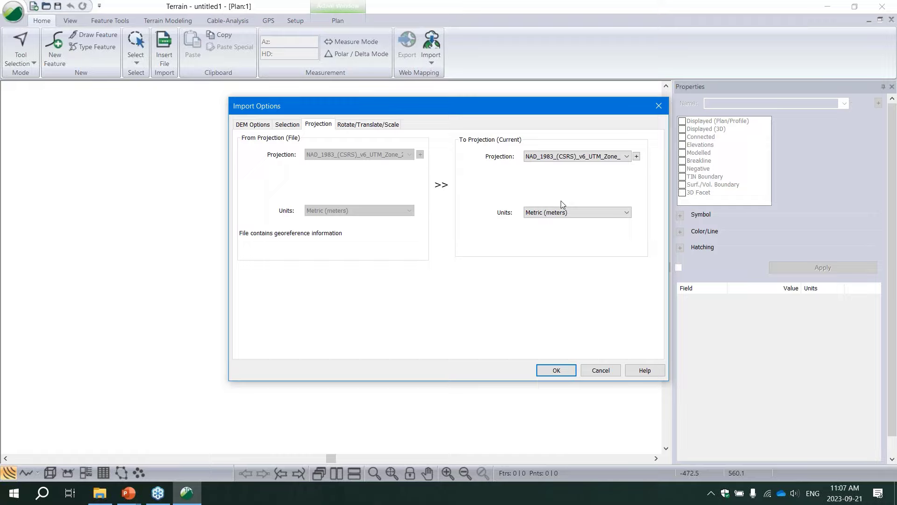
- Import the DEM using the NAD_1983_(CSRS)_v6 UTM projection and Metric (meters) units, and clear the selection of imported features
click(557, 373)
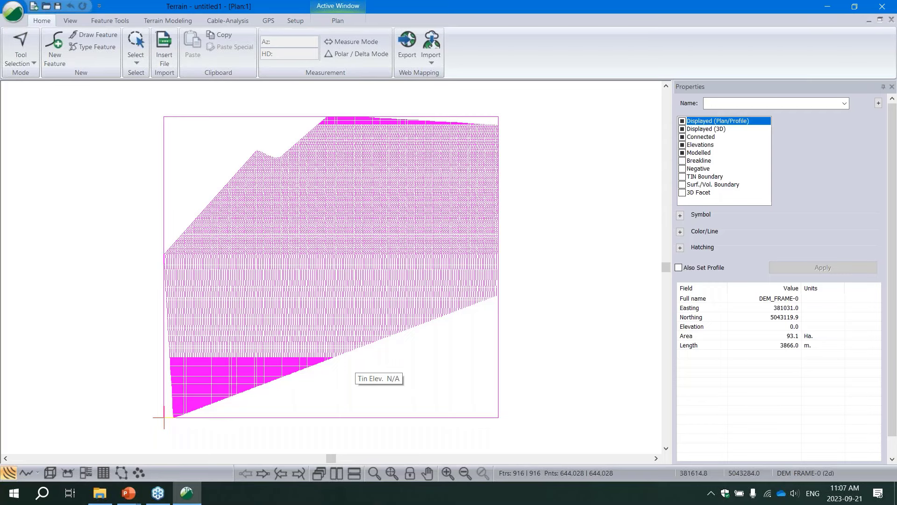
click(529, 210)
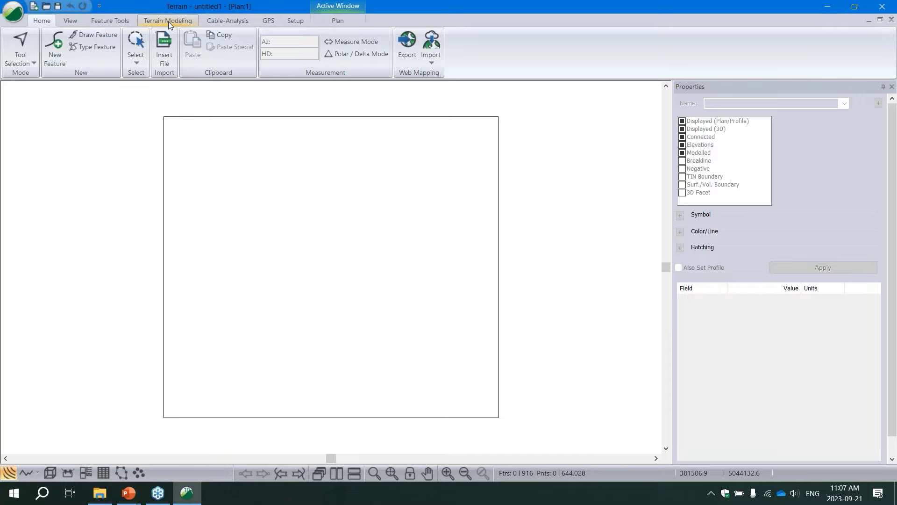
- Open a 3D view beside the plan and generate the TIN with major contours at interval 5 plus minor contours
click(50, 473)
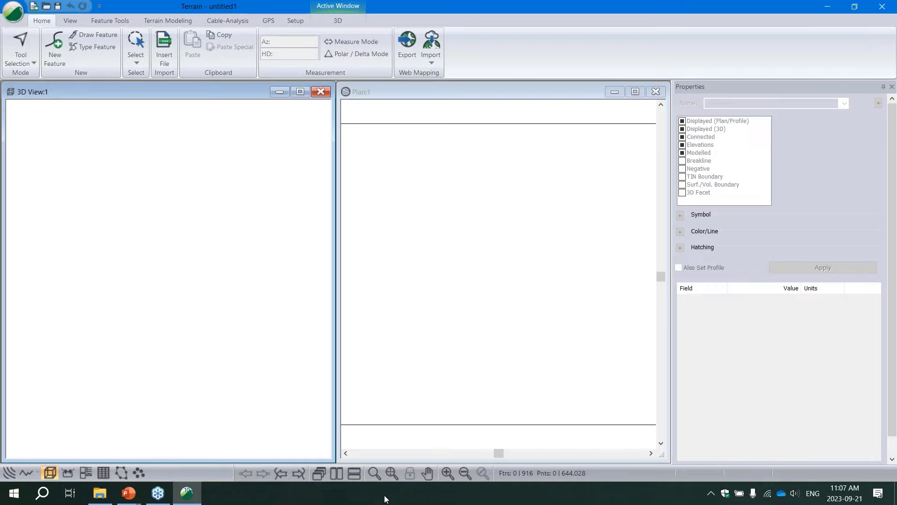
click(425, 93)
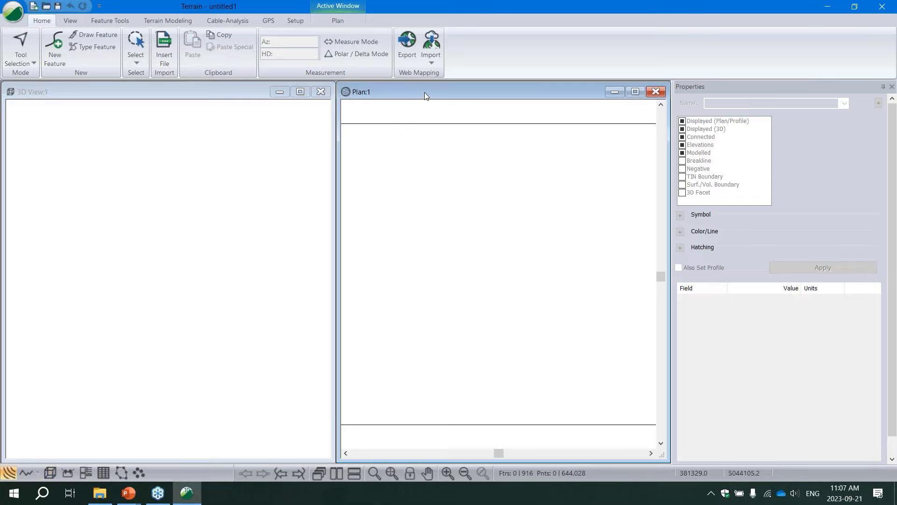
click(155, 21)
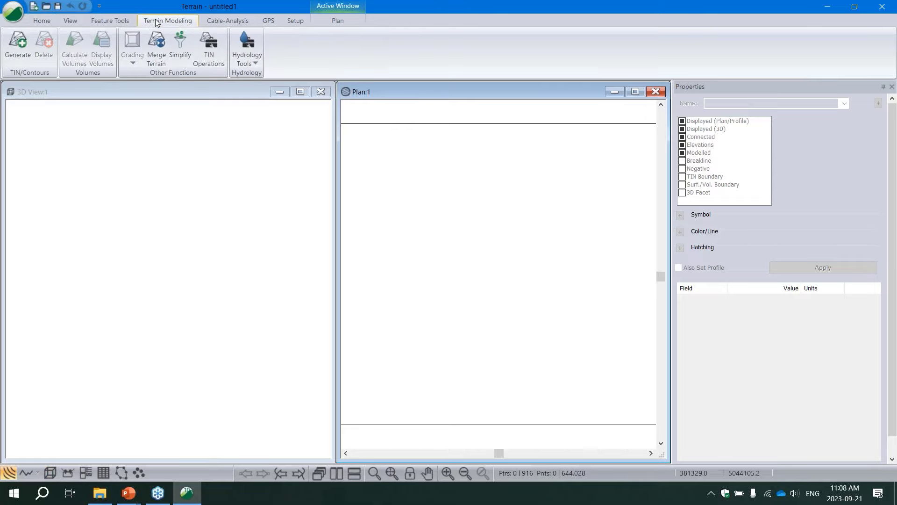
click(24, 48)
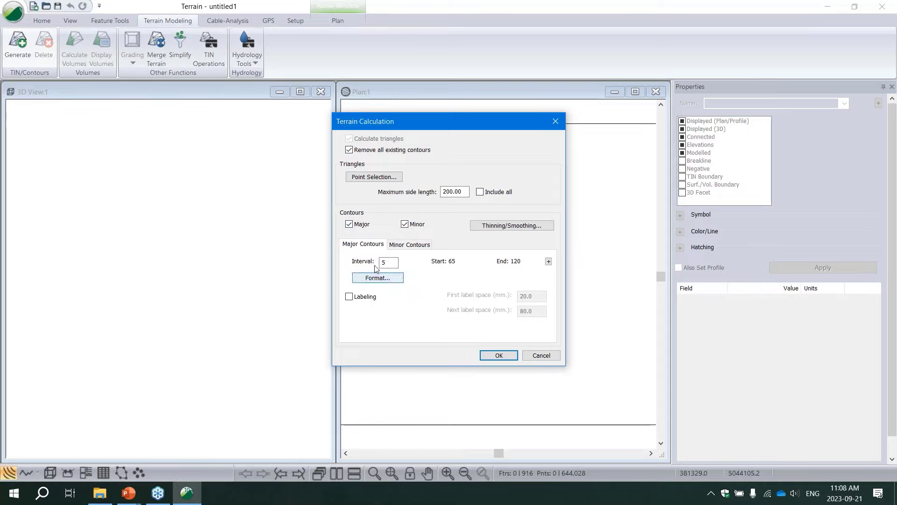
click(499, 356)
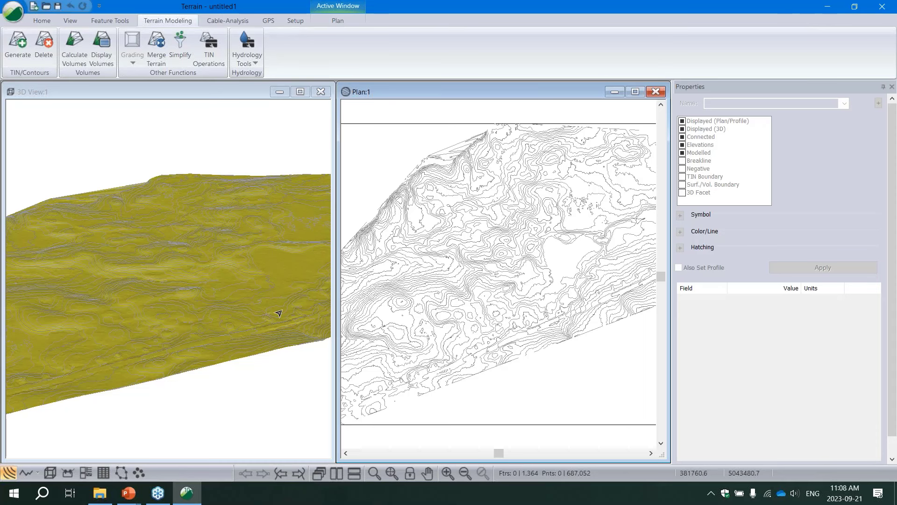
- Save the terrain model as Topo in the ROADENG Webinar - Sept 20 folder
drag(116, 365, 164, 364)
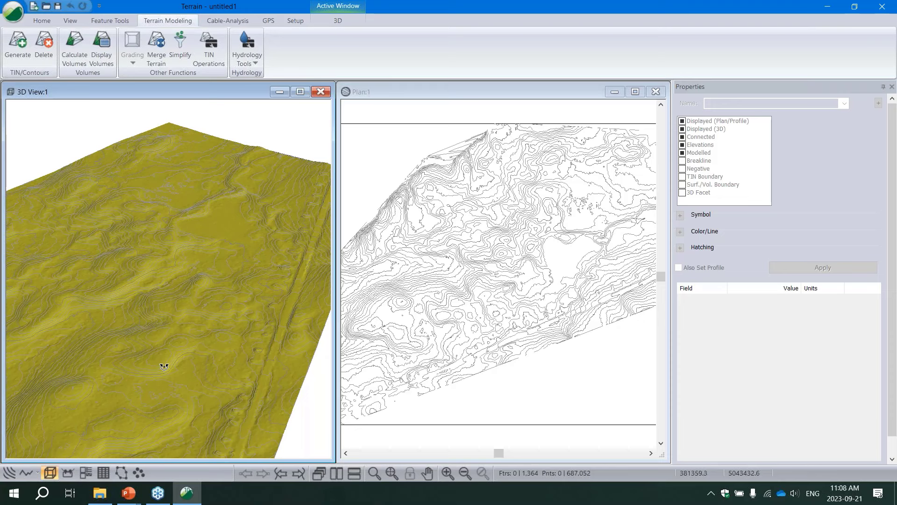
drag(164, 362, 164, 232)
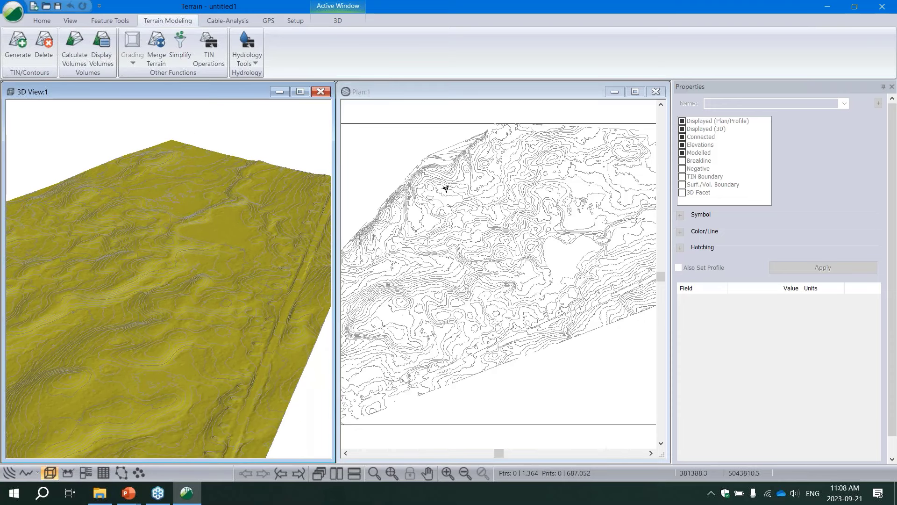
click(13, 12)
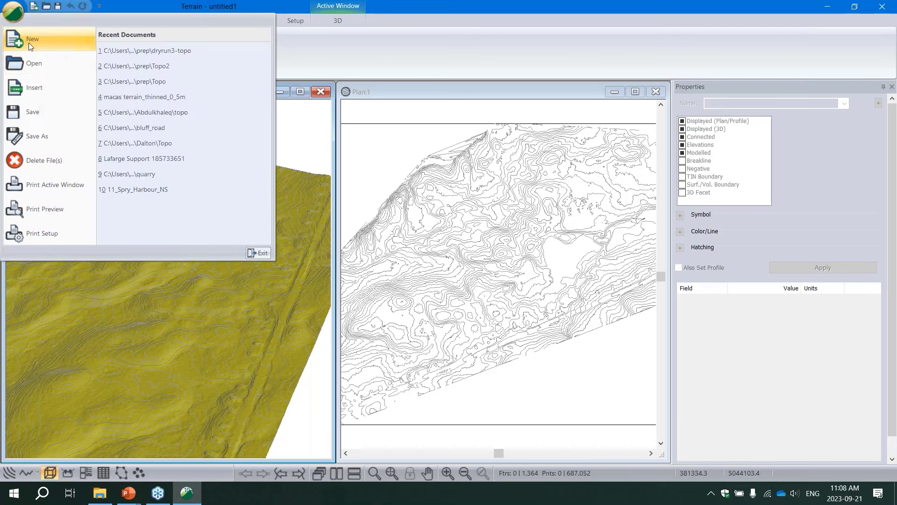
click(39, 118)
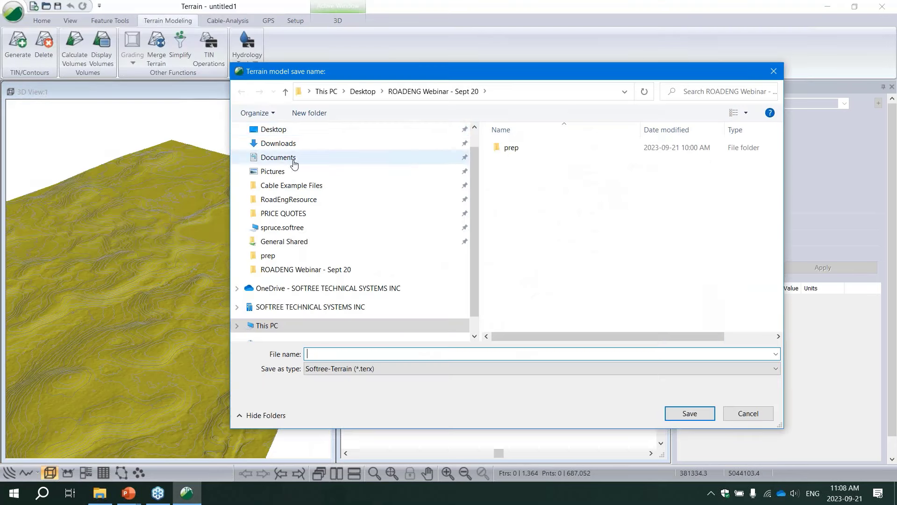
click(397, 96)
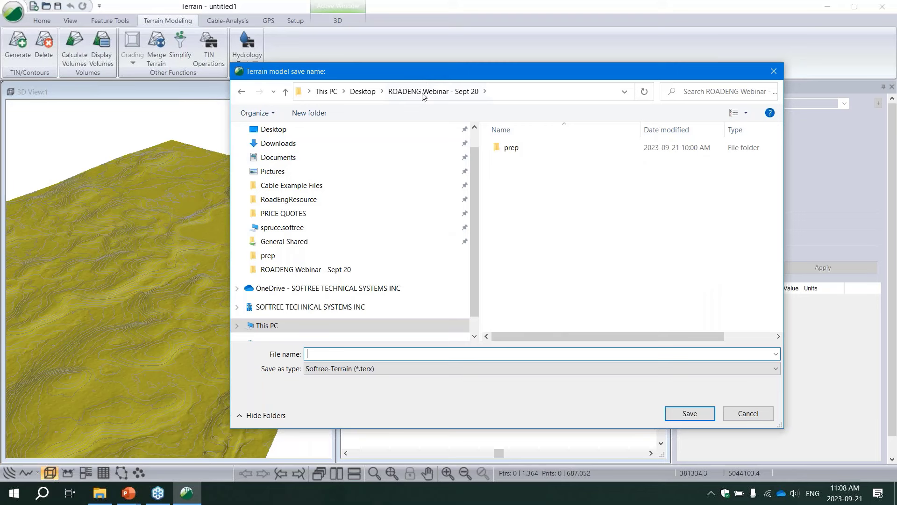
text(Topo)
click(678, 413)
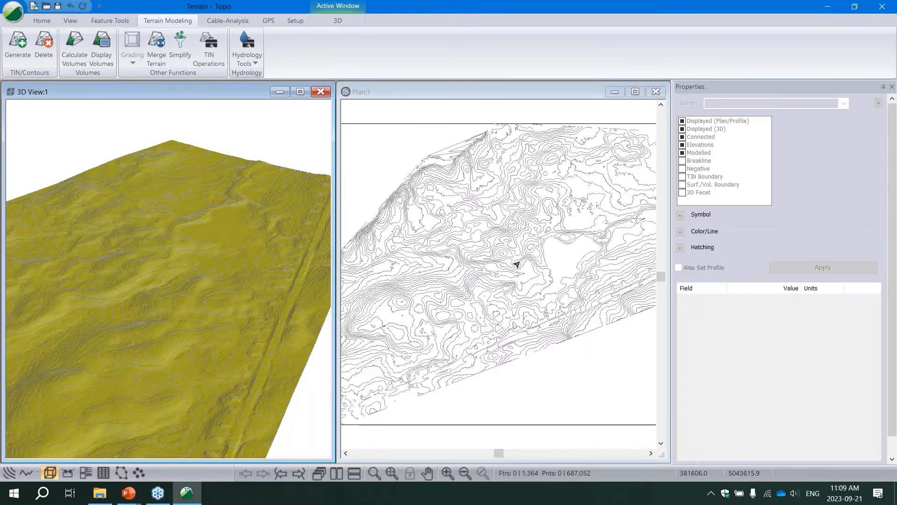
- Import Existing Roads.shp into the terrain with coordinate adjustment disabled
click(50, 21)
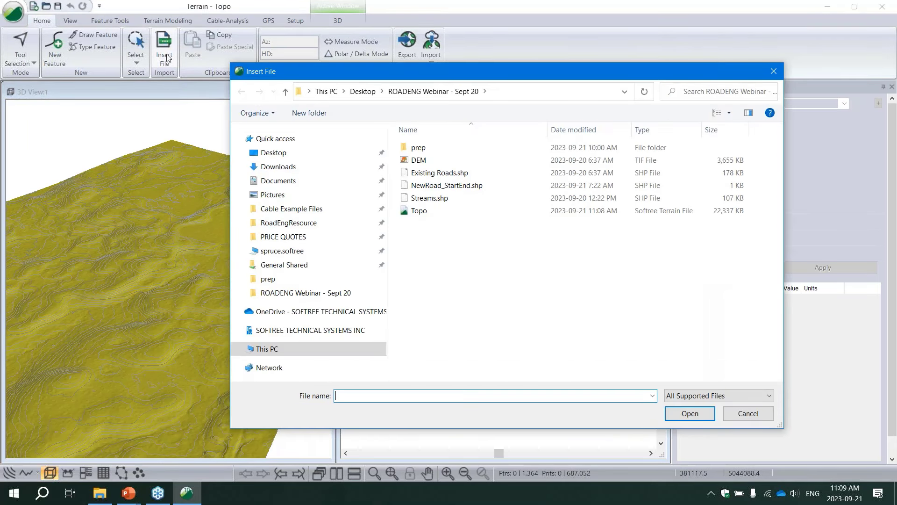
click(439, 174)
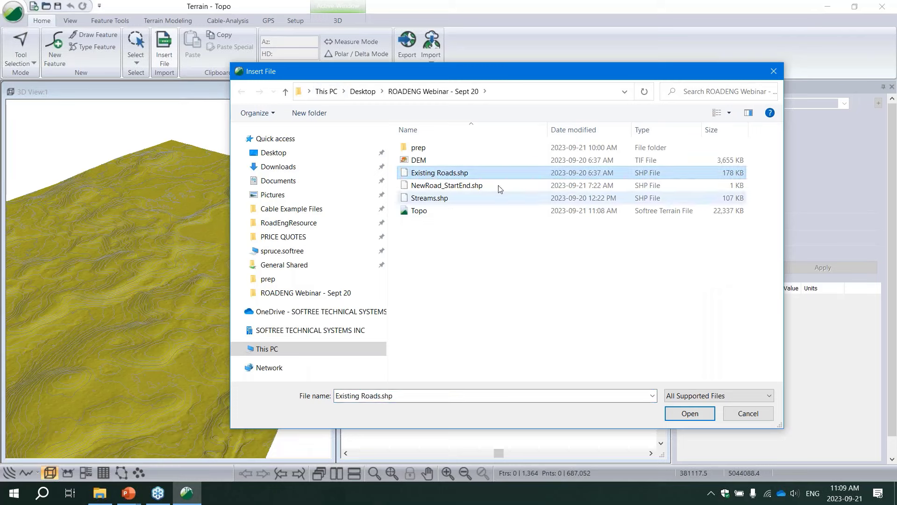
click(690, 413)
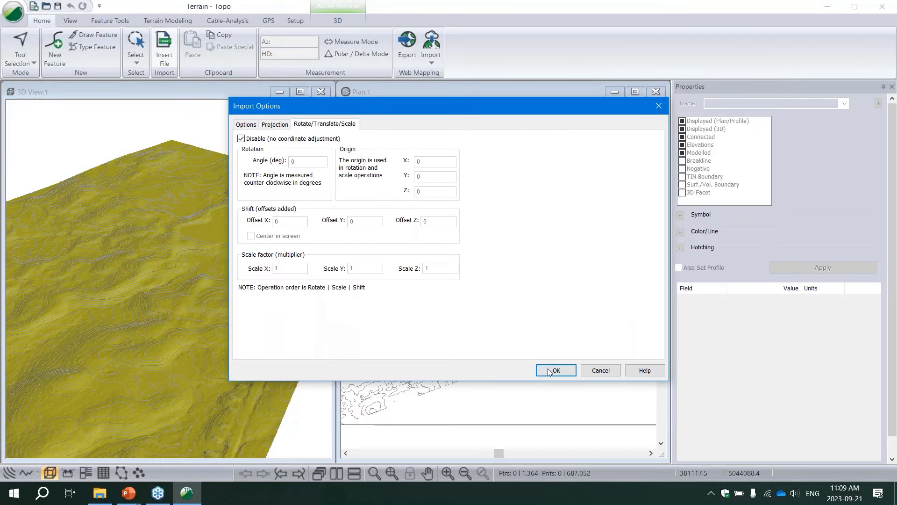
click(549, 370)
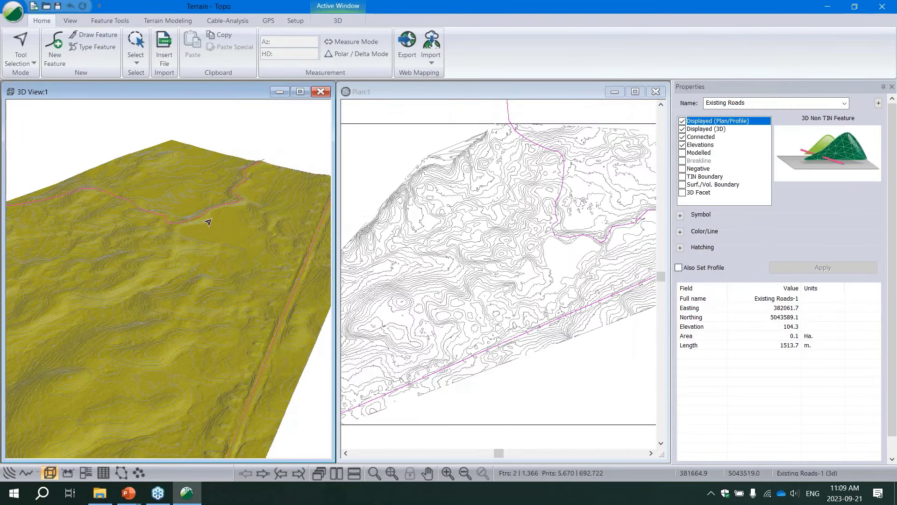
- Set the existing roads' line color to purple with the solid line type, and clear the selection
click(680, 231)
click(752, 257)
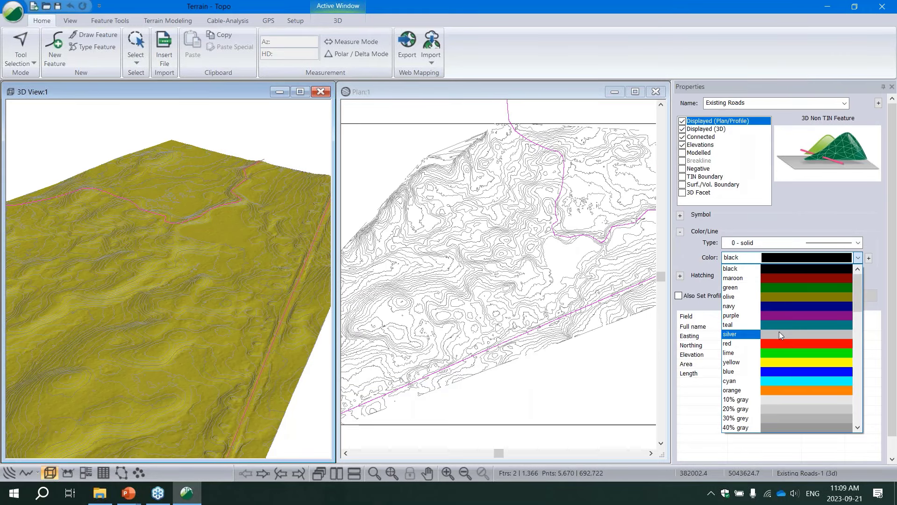
click(780, 316)
click(774, 244)
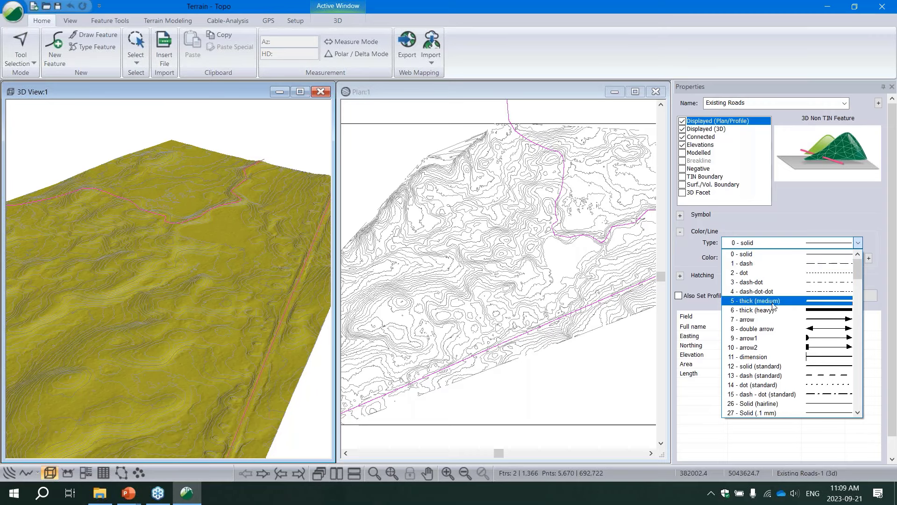
click(686, 262)
click(815, 296)
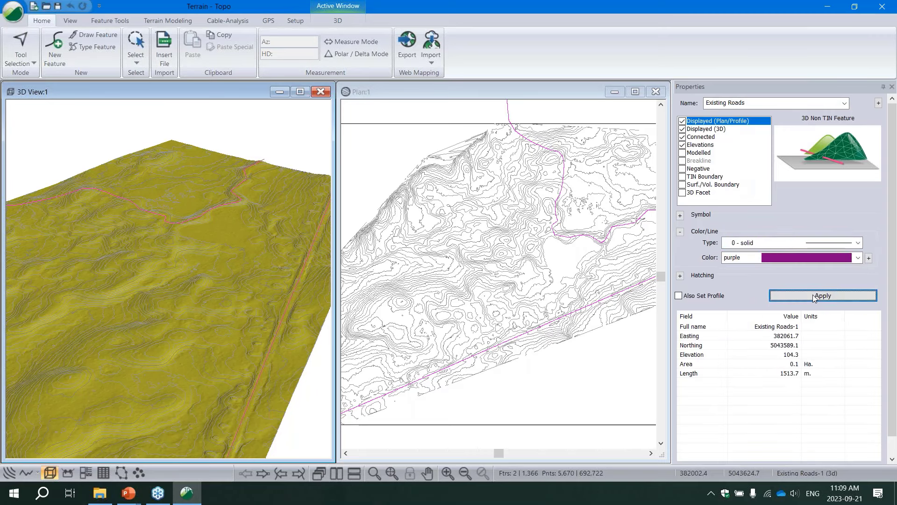
click(534, 380)
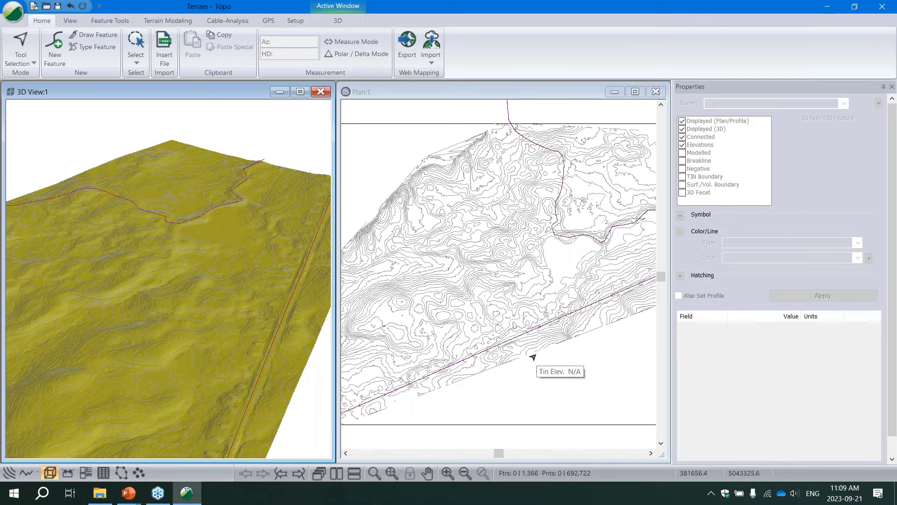
- Import the Streams.shp shapefile into the terrain with the given import options
click(164, 54)
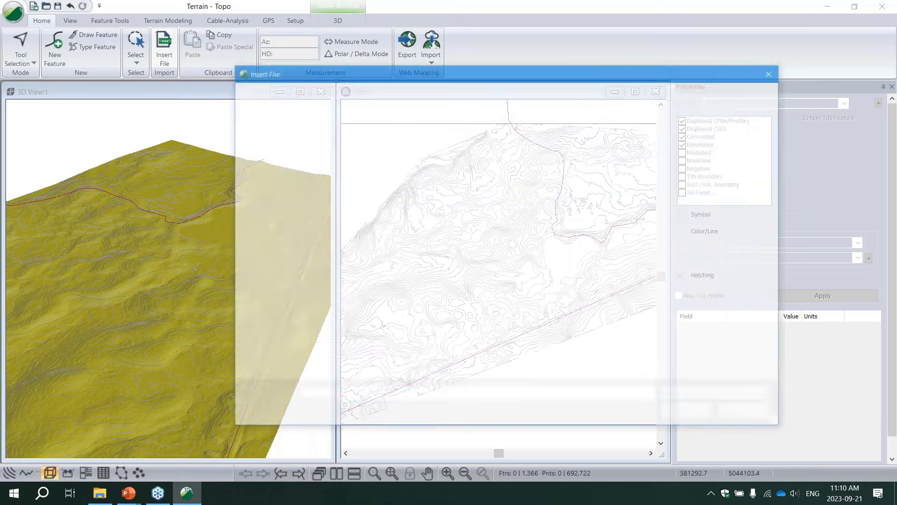
click(429, 197)
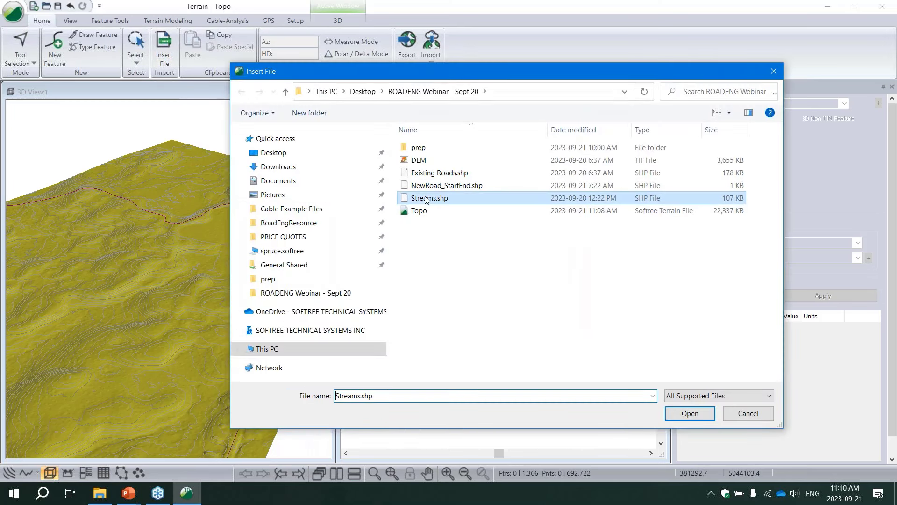
click(689, 413)
click(562, 372)
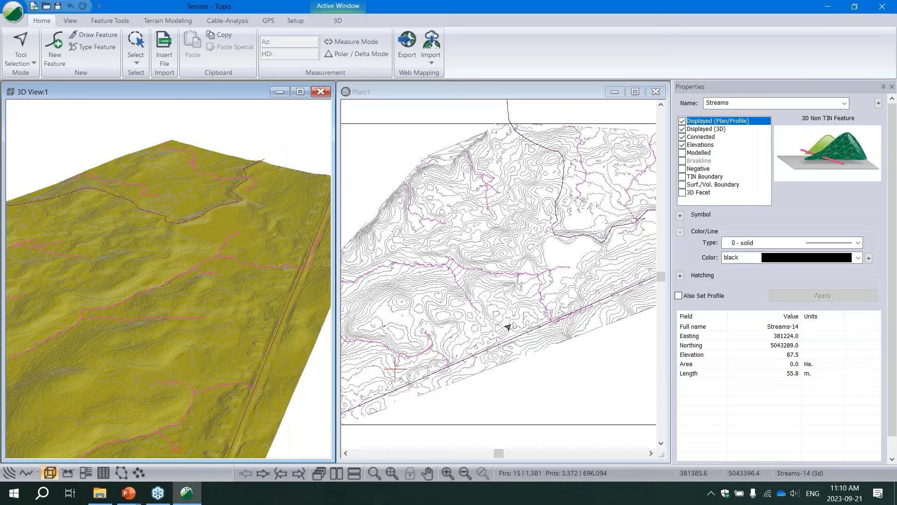
- Set the imported streams' line color to blue and clear the selection
click(754, 258)
click(777, 371)
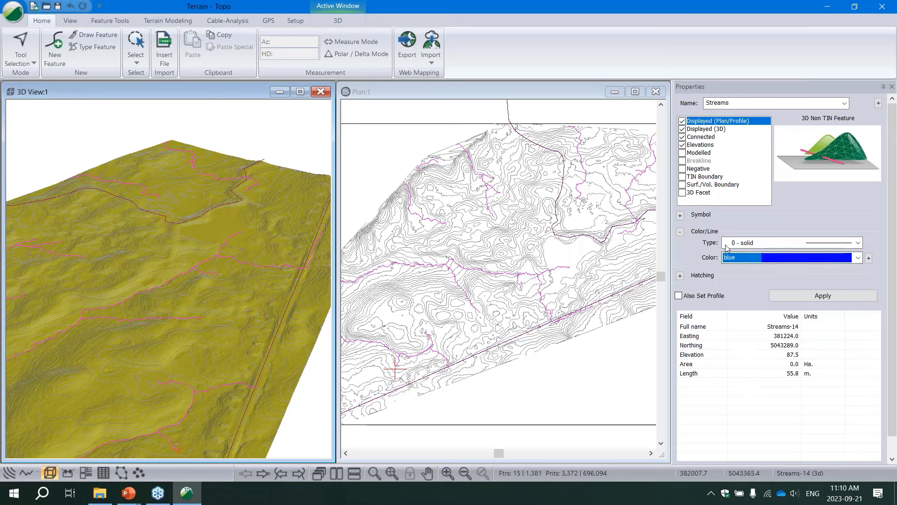
click(823, 295)
click(582, 371)
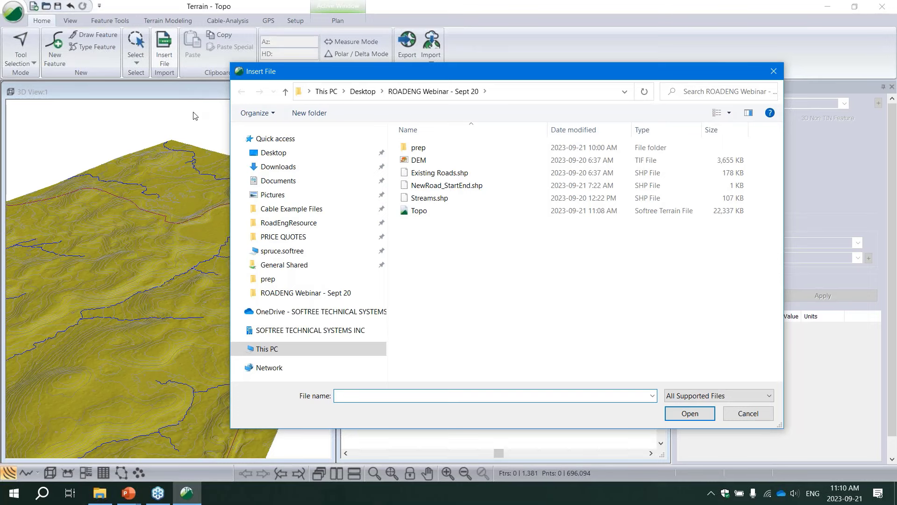
- Import NewRoad_StartEnd.shp to add the new road's start and end points
click(444, 186)
click(689, 414)
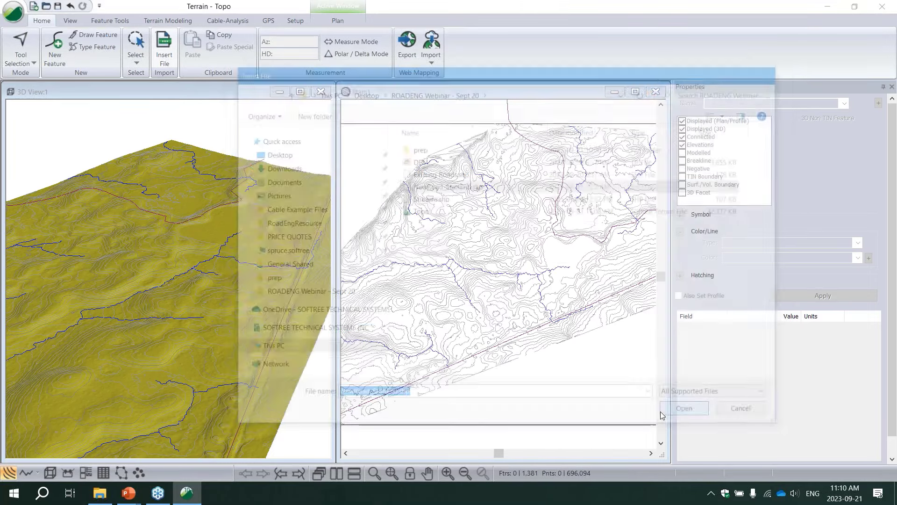
click(550, 370)
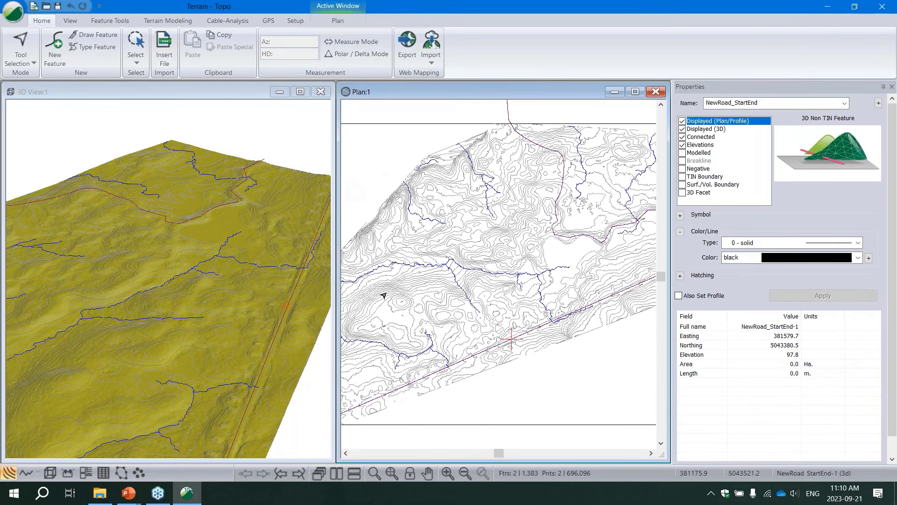
- Give the new road's start and end points a purple Circle Filled (Large) symbol, and deselect them
click(680, 215)
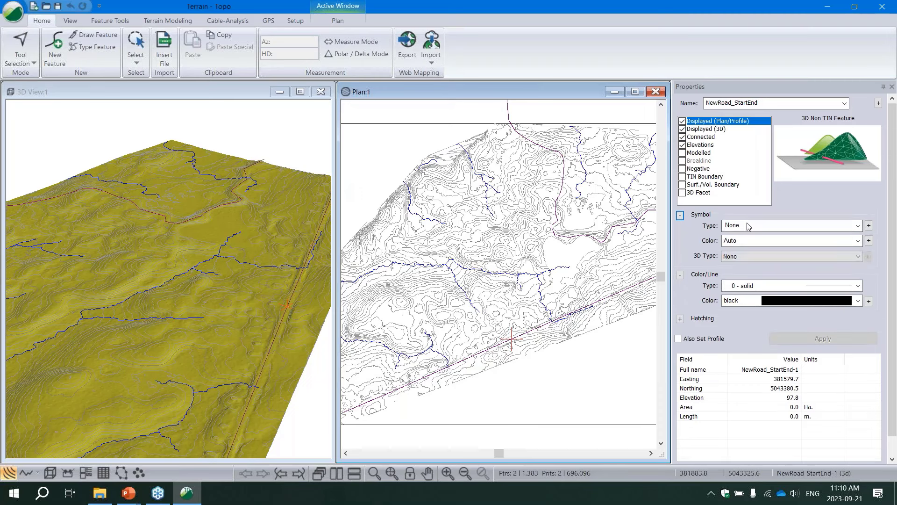
click(795, 225)
click(780, 378)
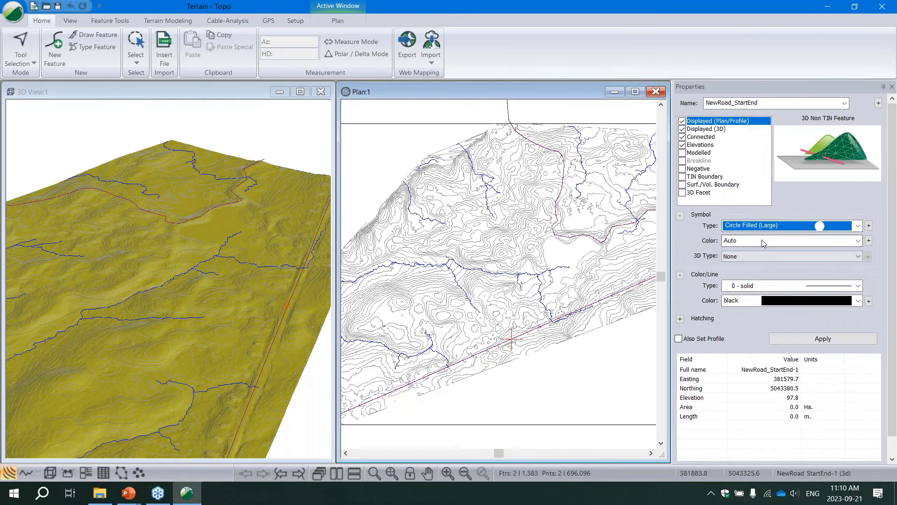
click(789, 240)
click(764, 307)
click(823, 338)
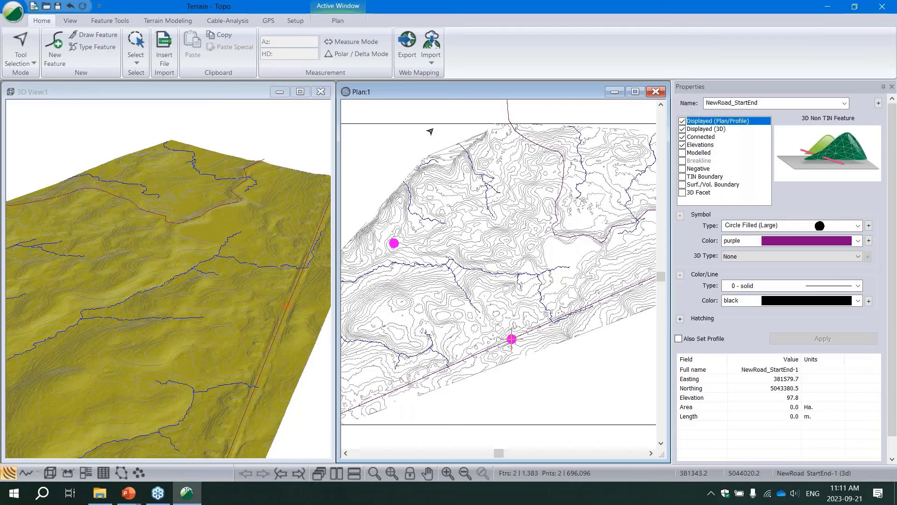
click(421, 140)
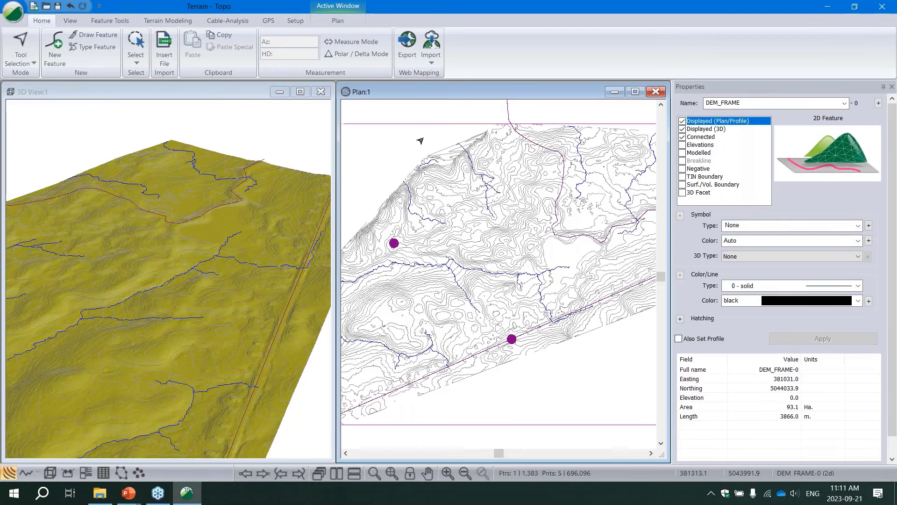
- Open the Livemaps (WMTS) import for the terrain and set its map source to Bing satellite imagery
click(430, 56)
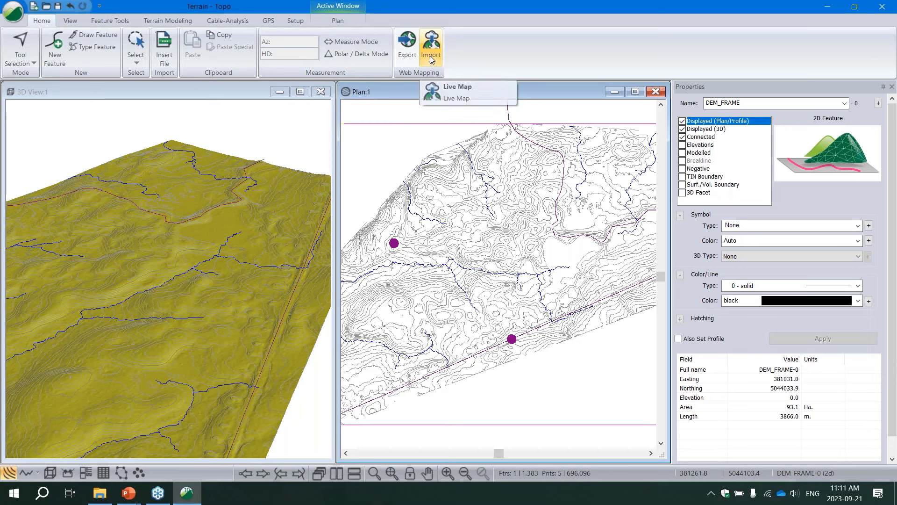
click(431, 56)
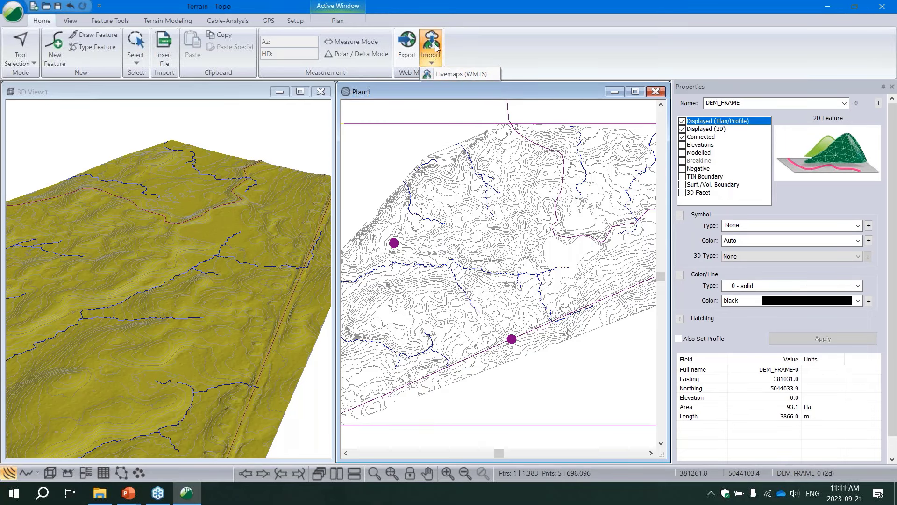
click(449, 75)
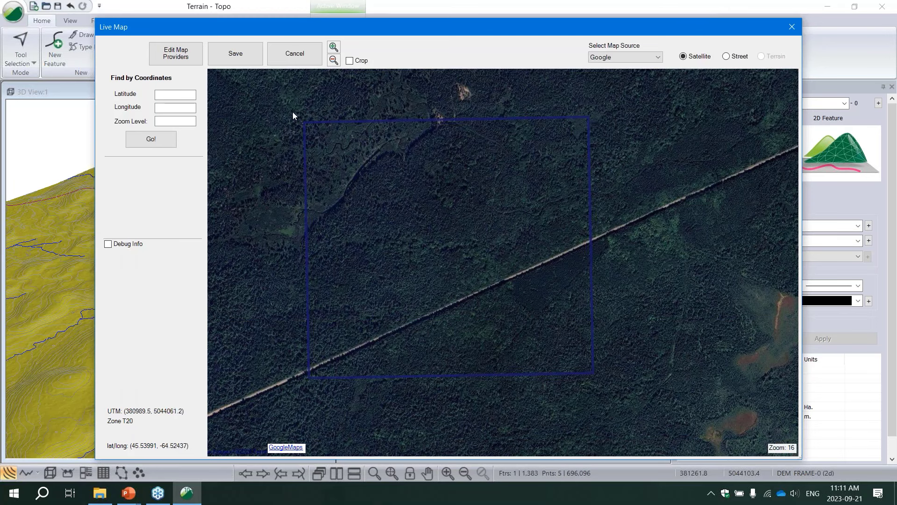
click(640, 57)
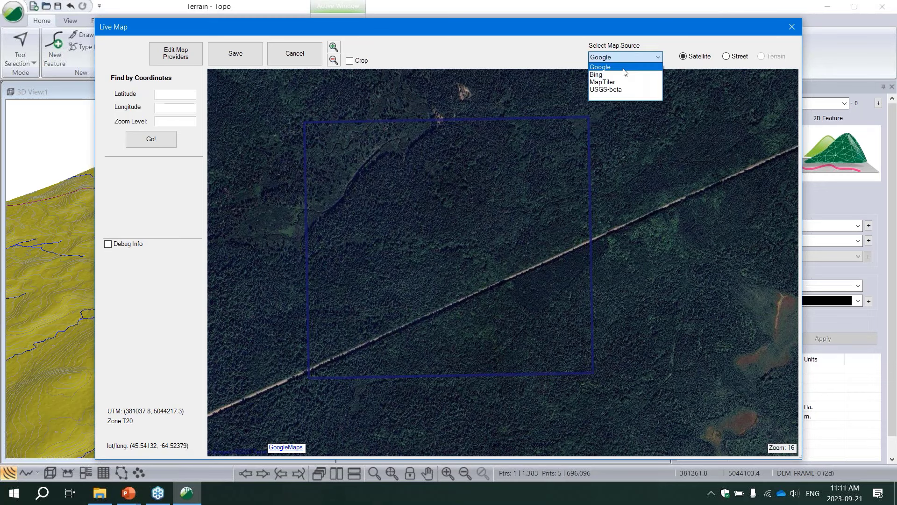
click(622, 69)
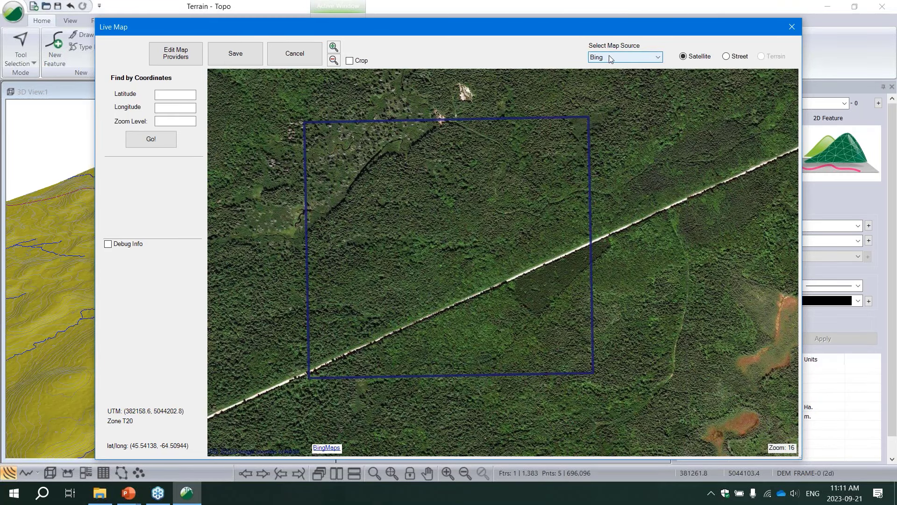
click(610, 58)
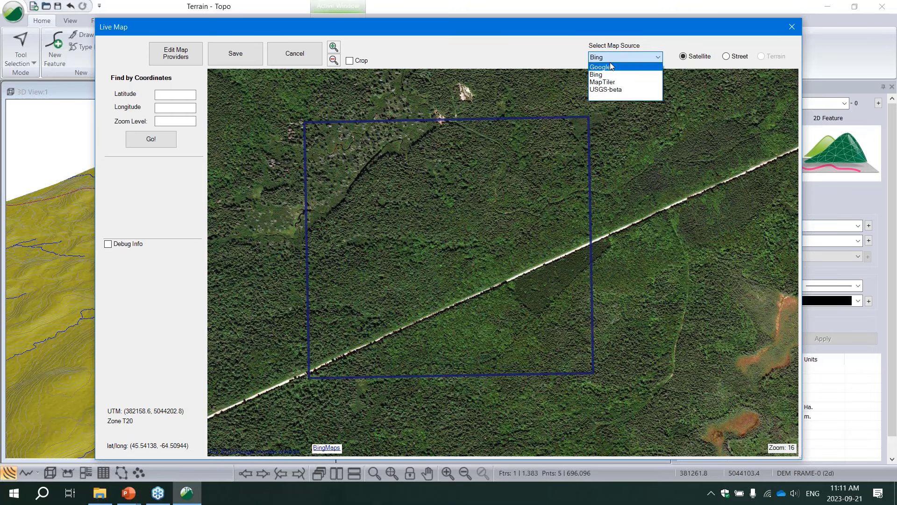
click(610, 74)
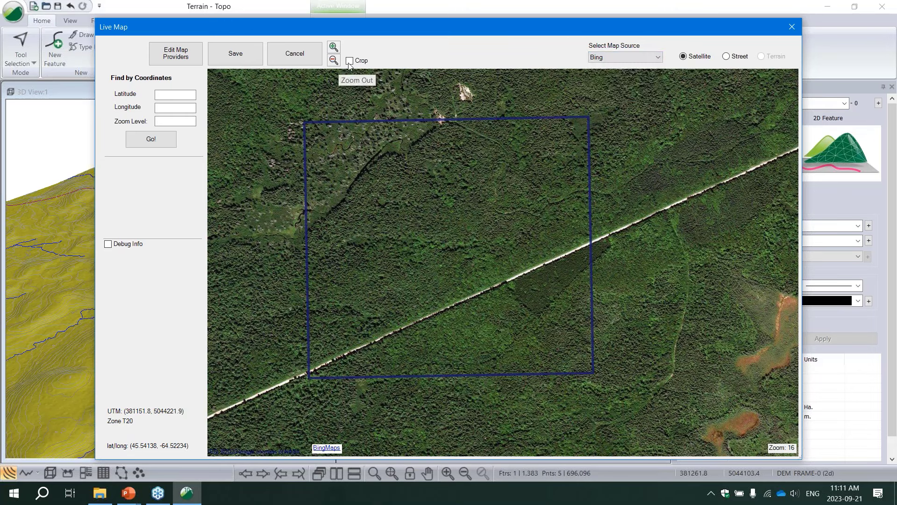
- Crop the map to the blue terrain boundary and save it at zoom 17 as a JPeg image named image
click(351, 61)
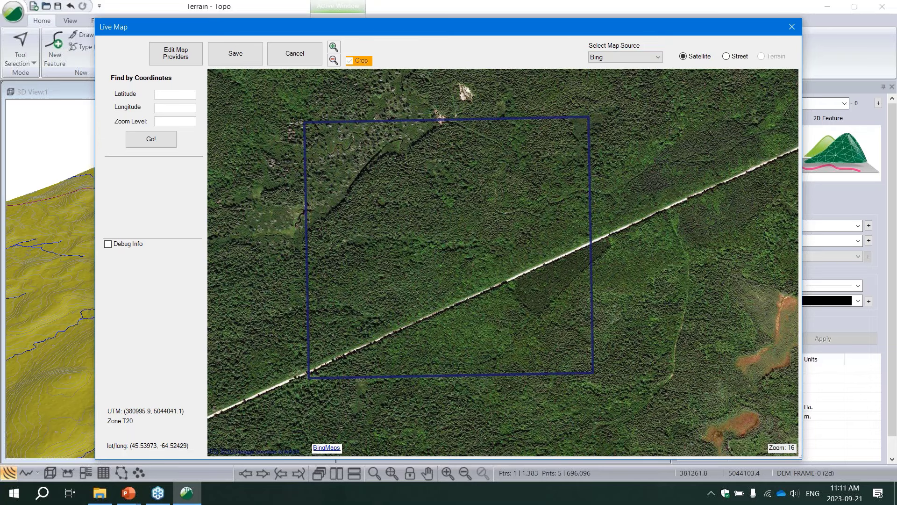
drag(300, 118, 600, 378)
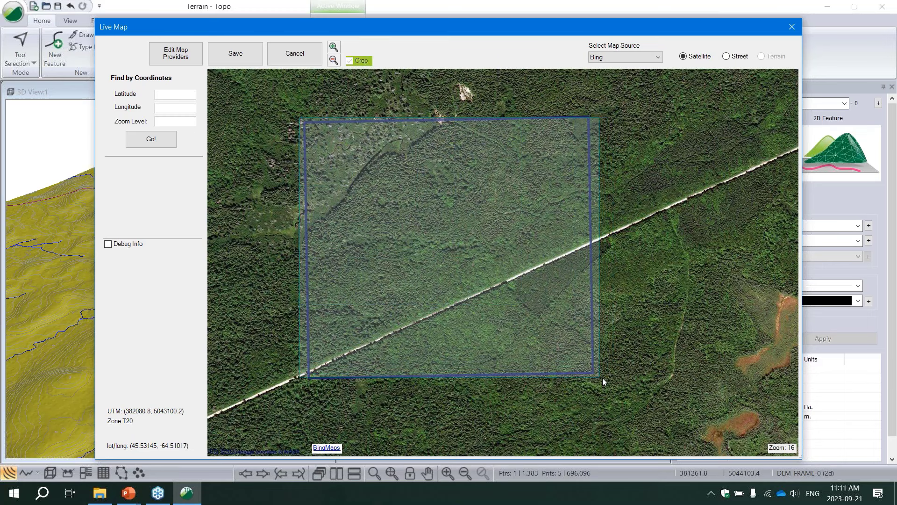
click(235, 54)
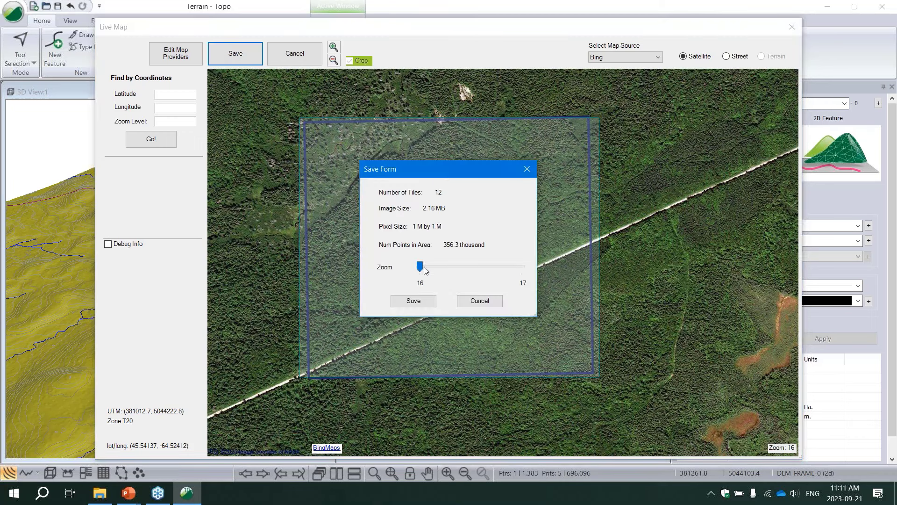
drag(421, 268, 522, 276)
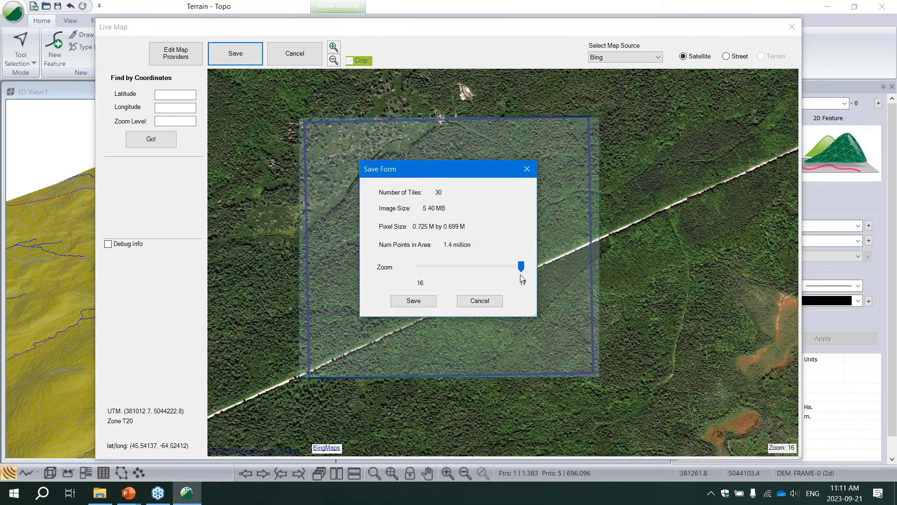
click(413, 301)
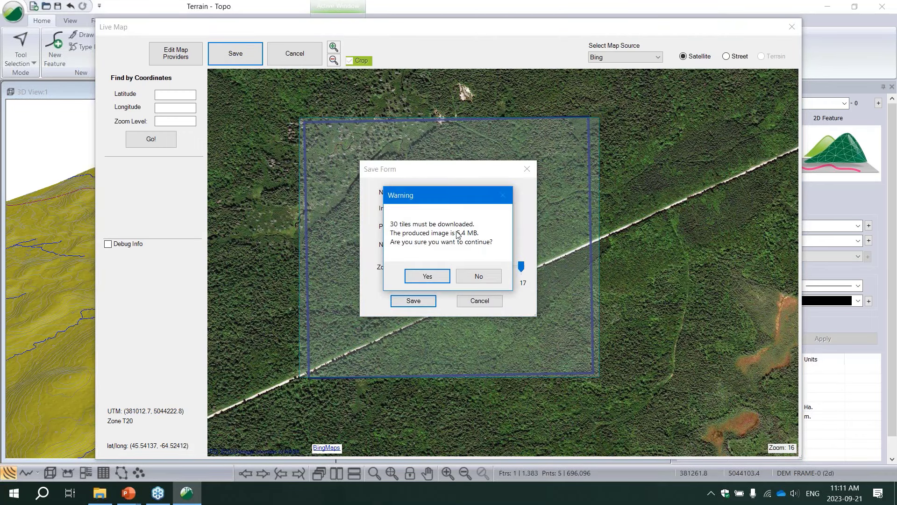
click(428, 276)
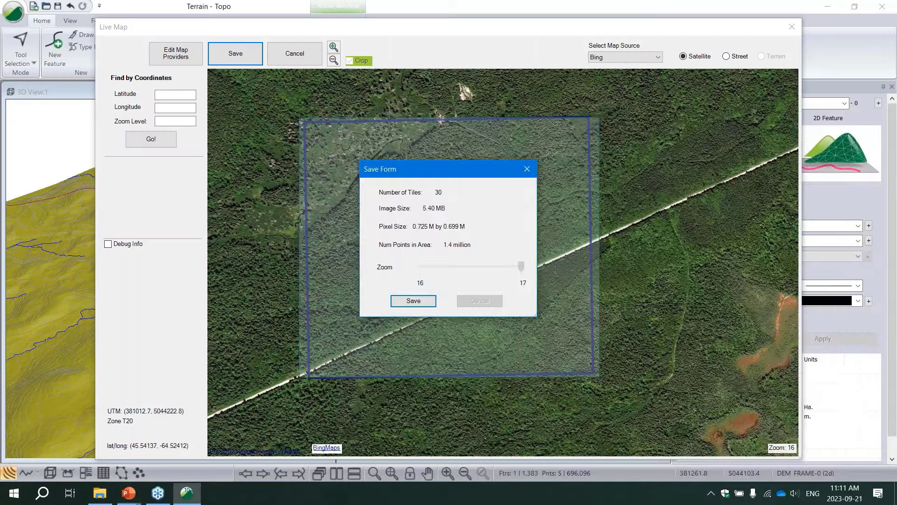
key(Return)
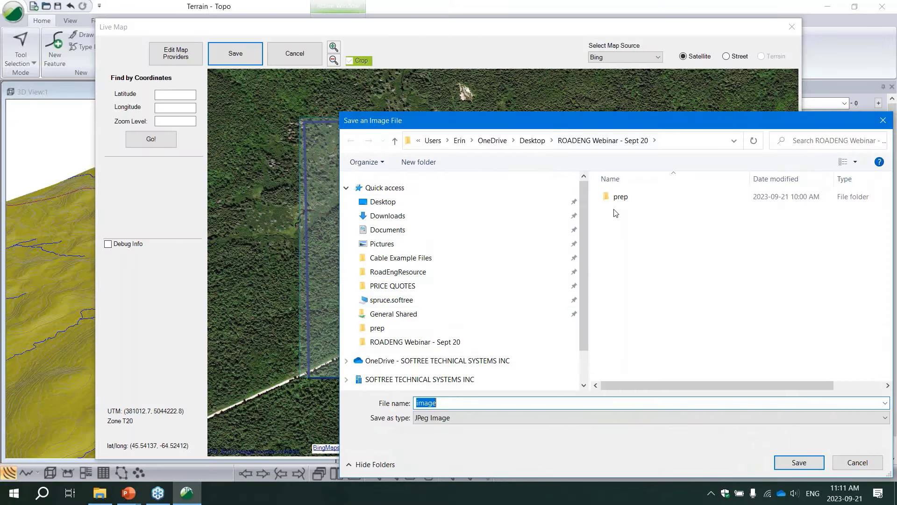
click(799, 461)
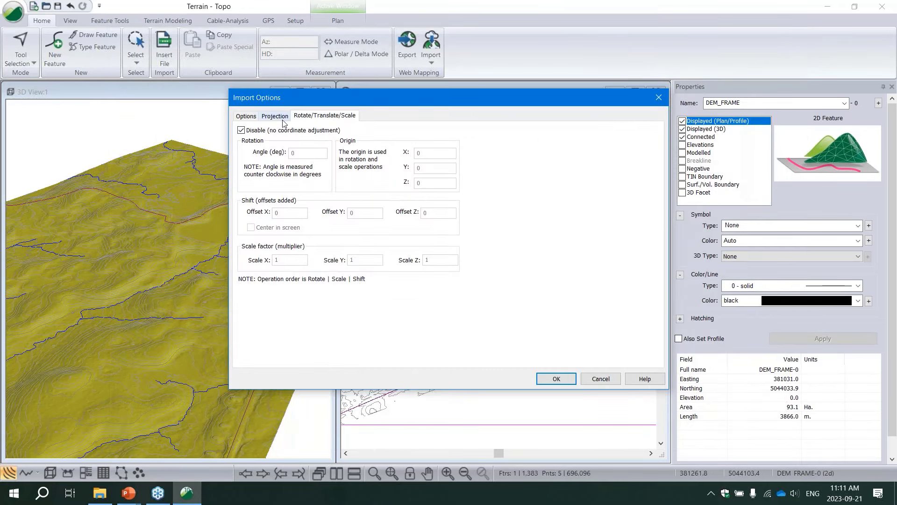
- Import the saved image as background with a 0.40 washout, transforming it to the project's coordinate system
click(246, 115)
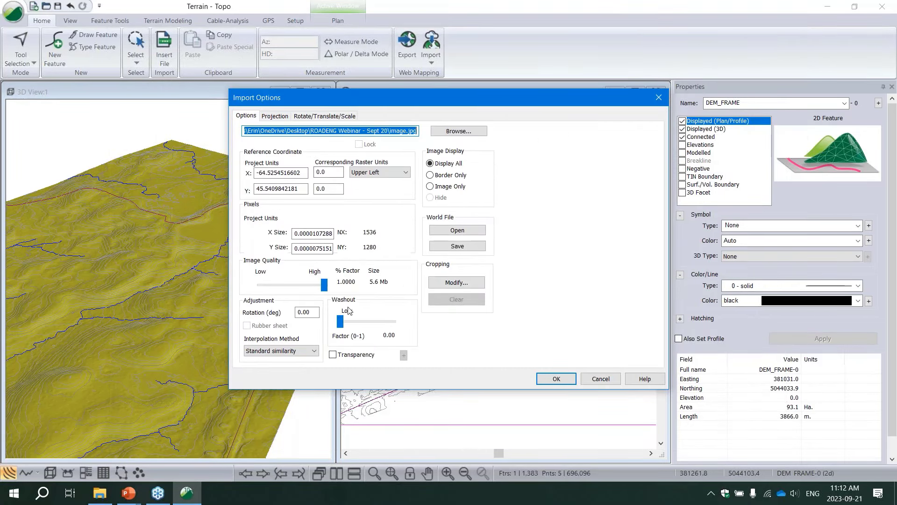
drag(341, 321, 363, 324)
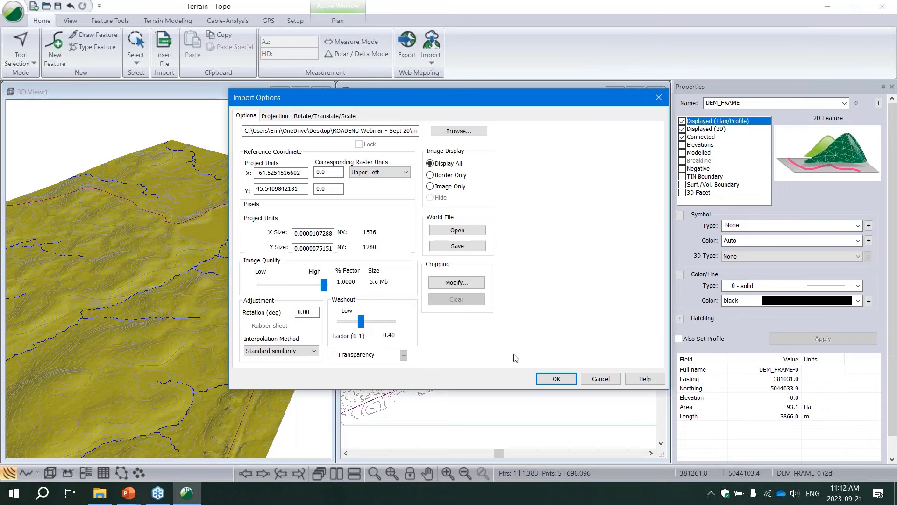
click(556, 379)
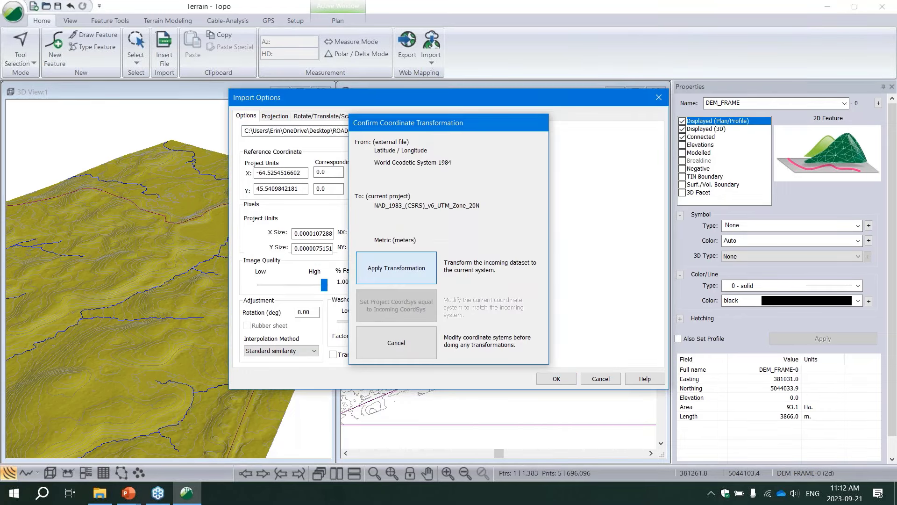
click(380, 274)
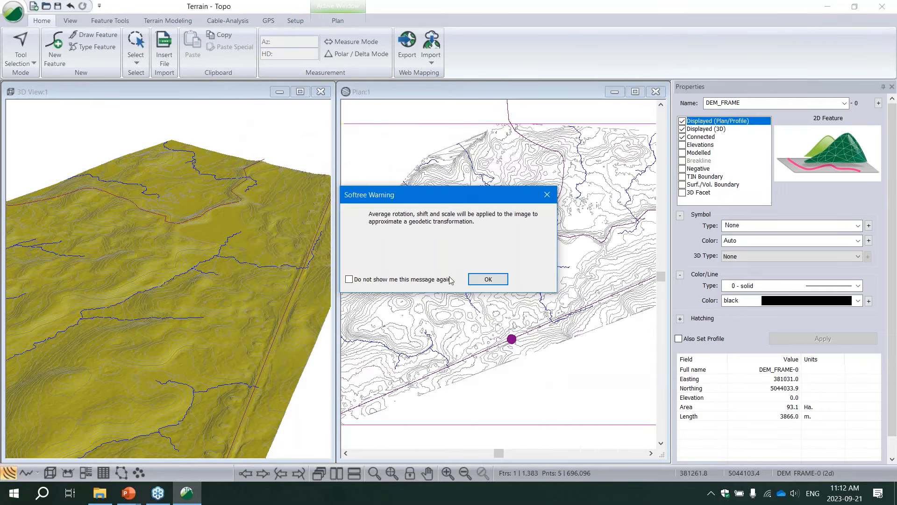
click(489, 283)
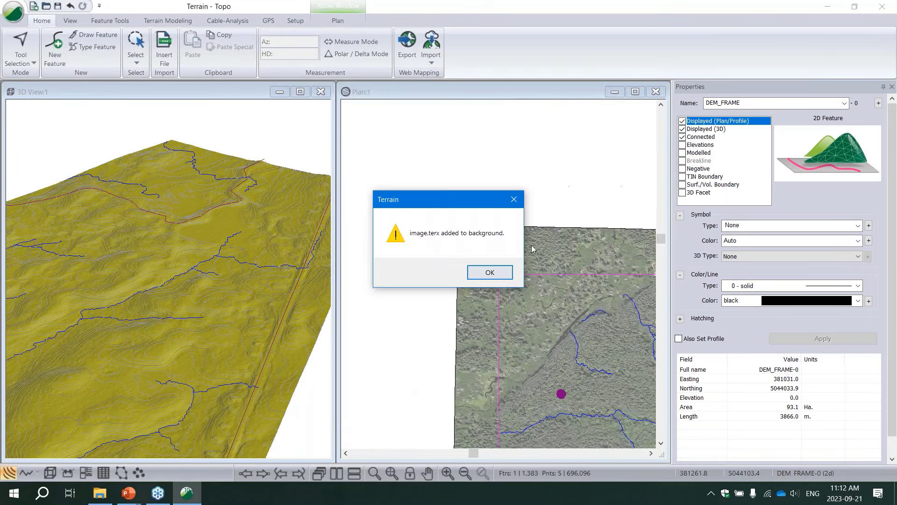
click(491, 272)
- Center the plan on the imported imagery and save the terrain project
middle_drag(581, 359, 541, 258)
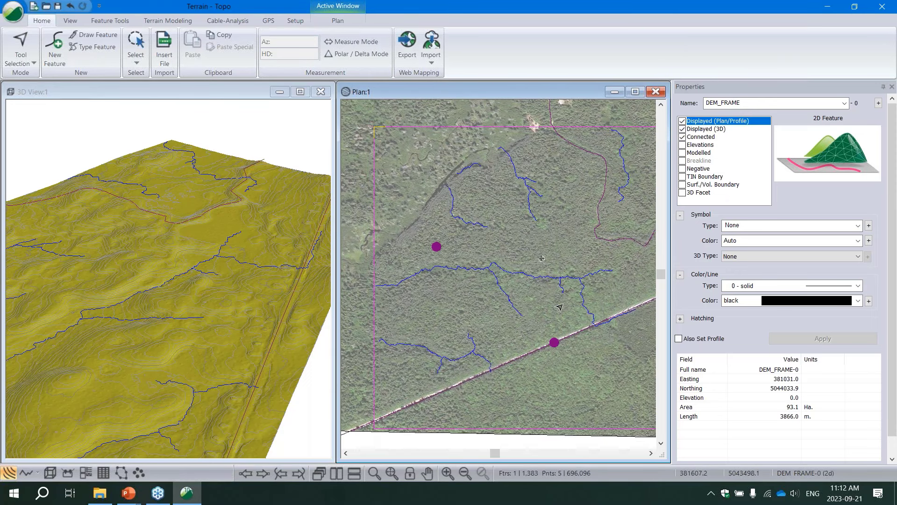
mouse_move(560, 307)
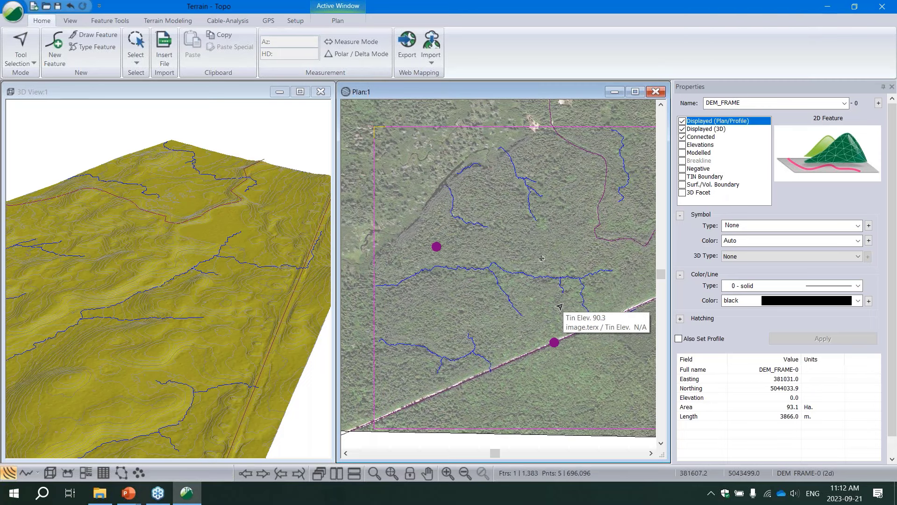
click(58, 6)
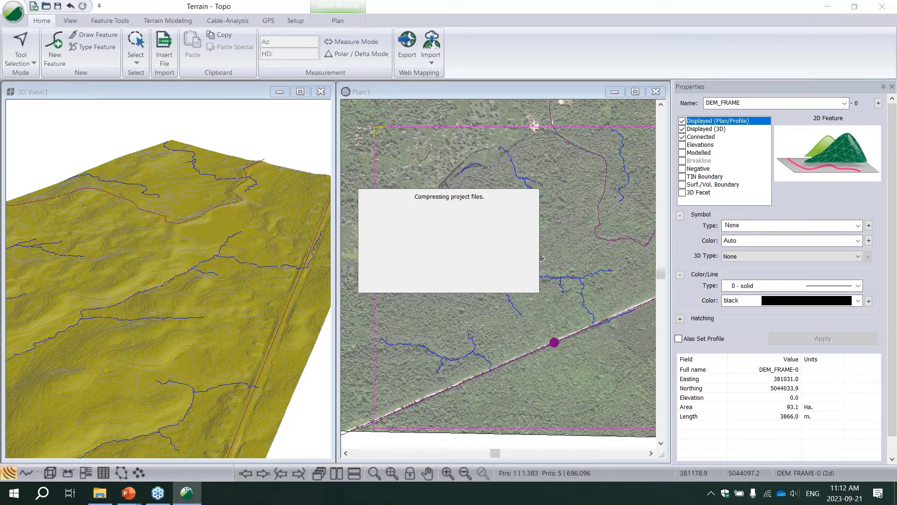
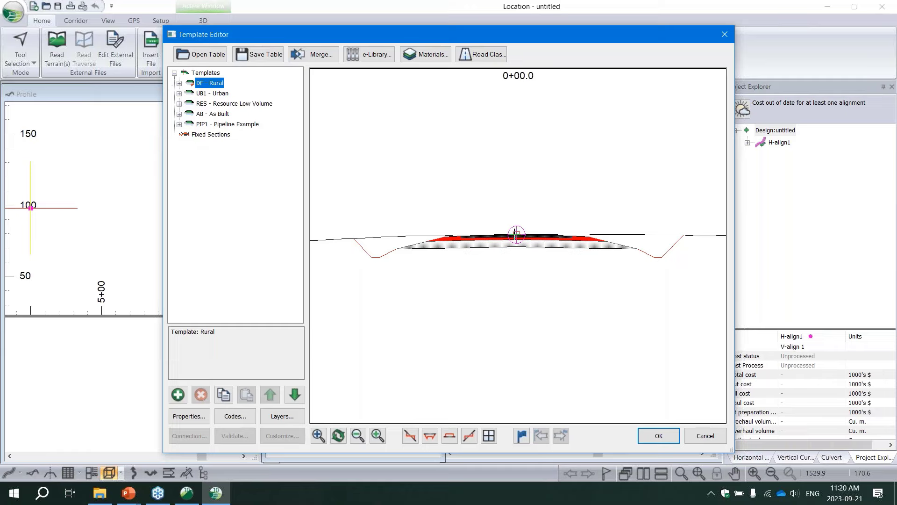
- Examine the DF - Rural template with its centerline raised above and lowered below ground, and in all four typical sections
drag(514, 232, 516, 168)
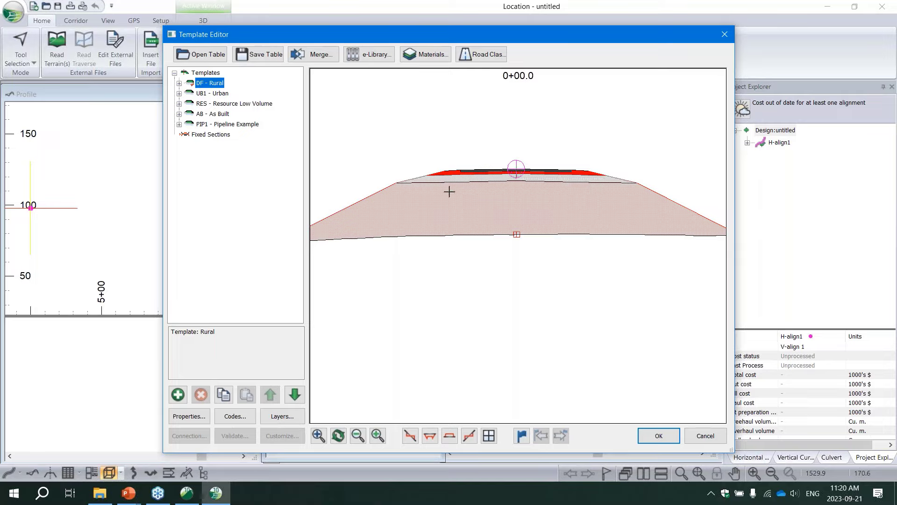
drag(516, 169, 521, 262)
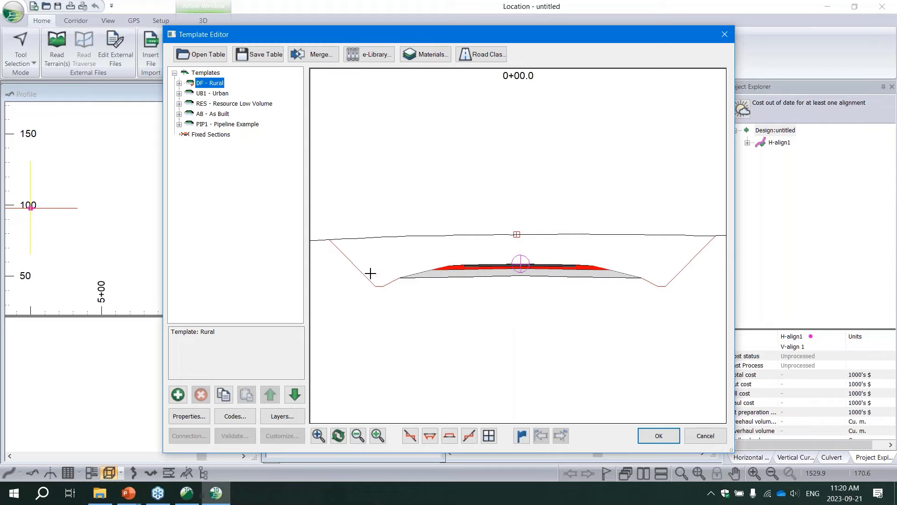
mouse_move(370, 273)
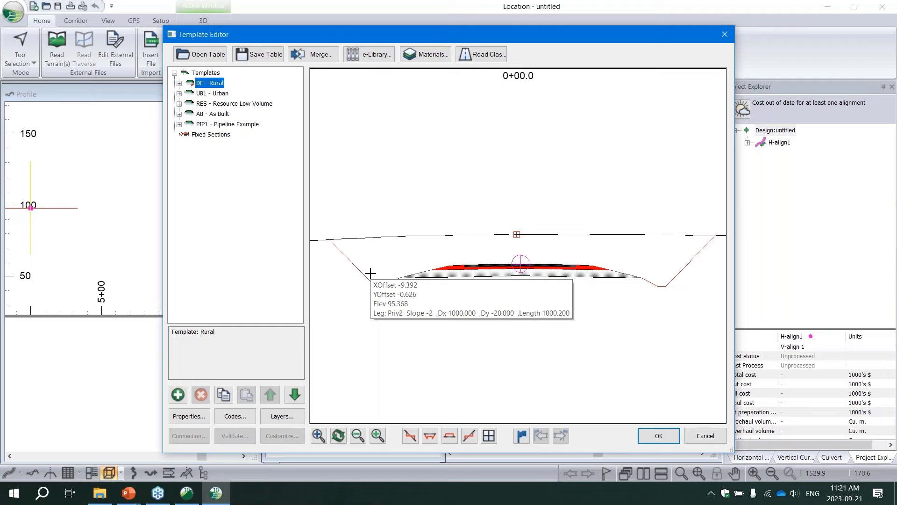
click(488, 436)
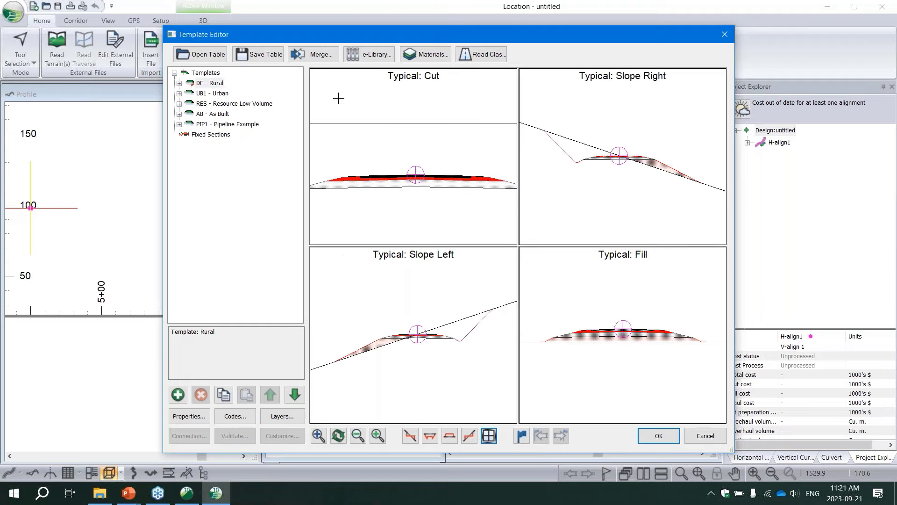
mouse_move(653, 119)
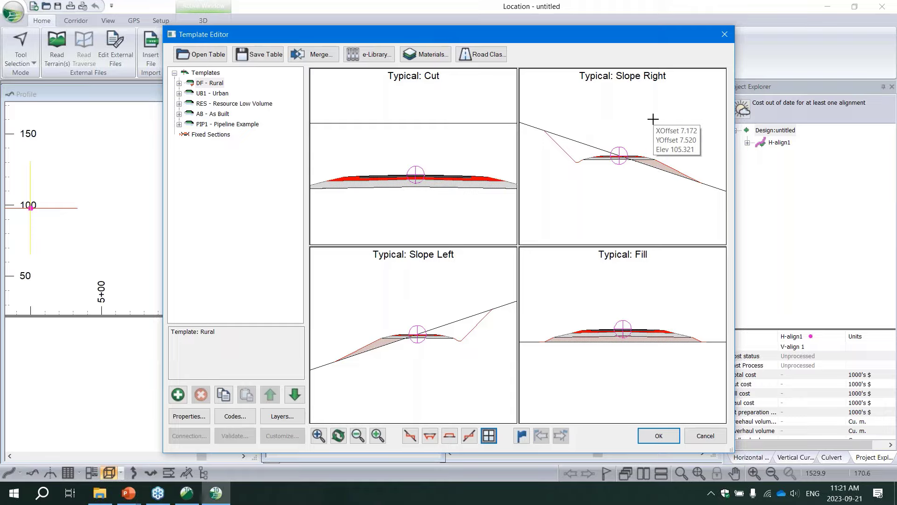
- Preview the RES - Resource Low Volume template on the Slope Right section, moving its centerline up the slope into fill
click(221, 104)
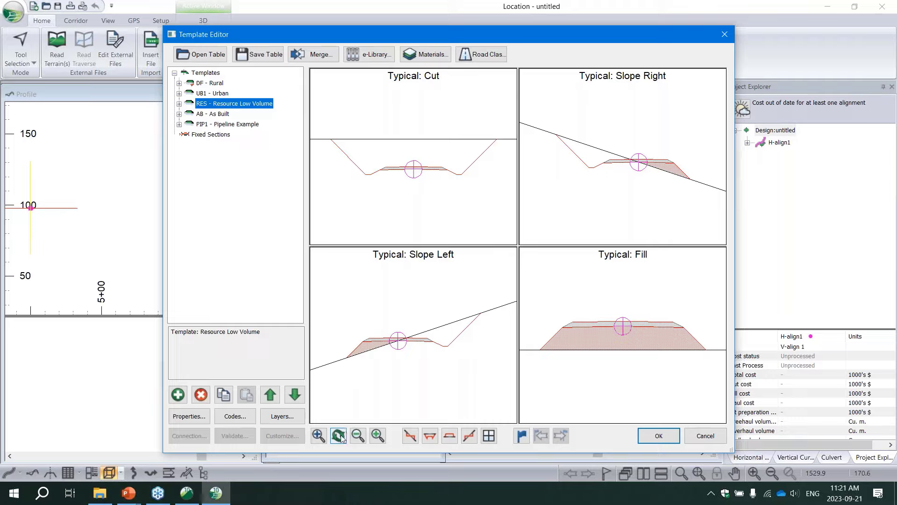
click(417, 438)
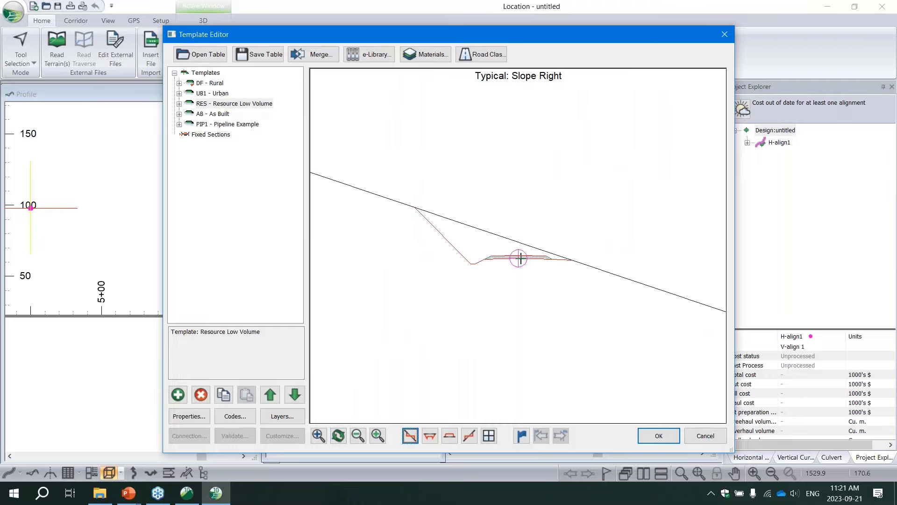
mouse_move(520, 257)
mouse_down()
mouse_move(483, 216)
mouse_move(506, 192)
mouse_move(488, 170)
mouse_move(473, 212)
mouse_up()
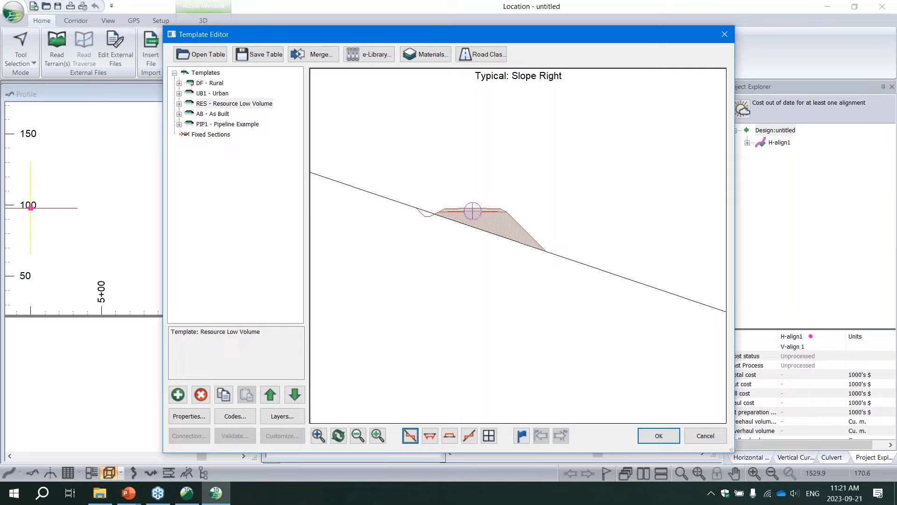
- Set the width of the Resource I-left component in the RES - Resource Low Volume template to 4 m
click(200, 104)
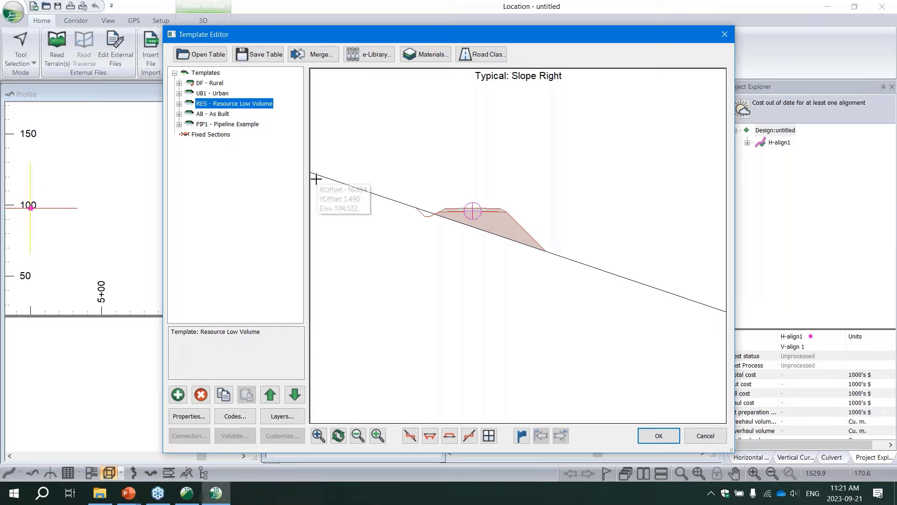
click(179, 105)
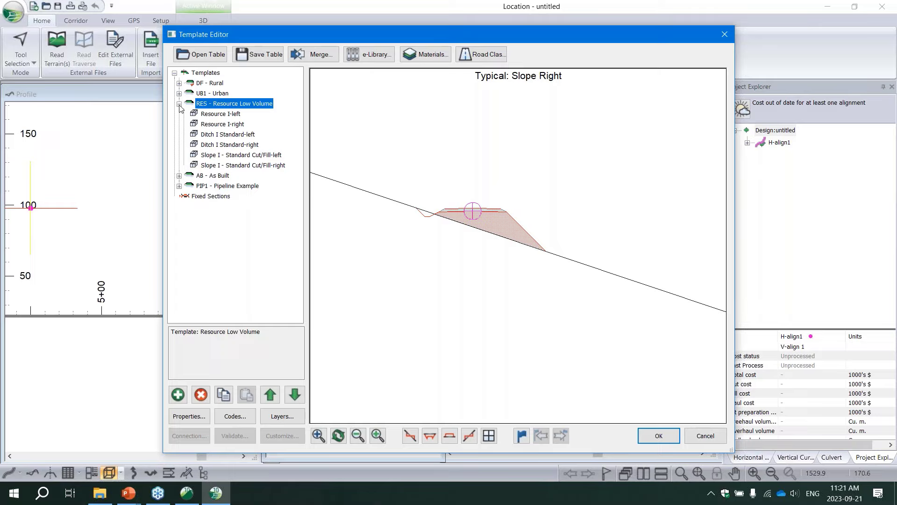
click(228, 115)
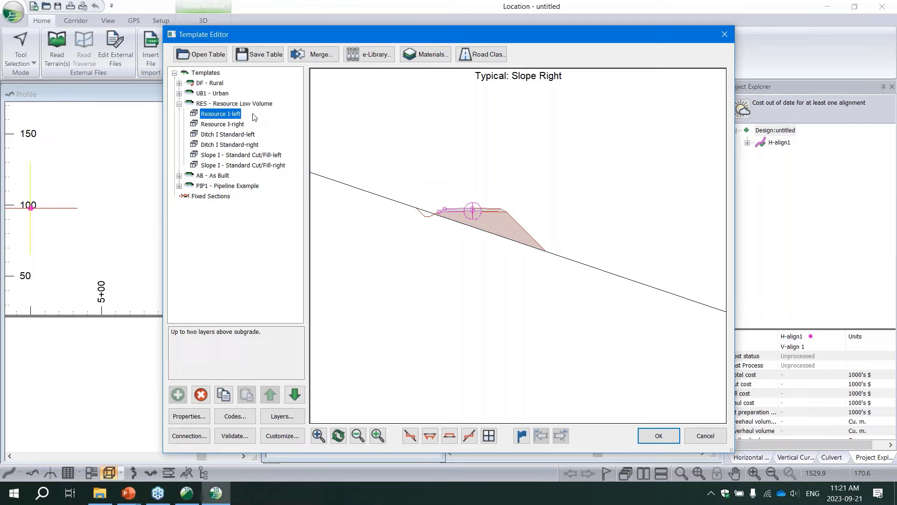
double_click(212, 114)
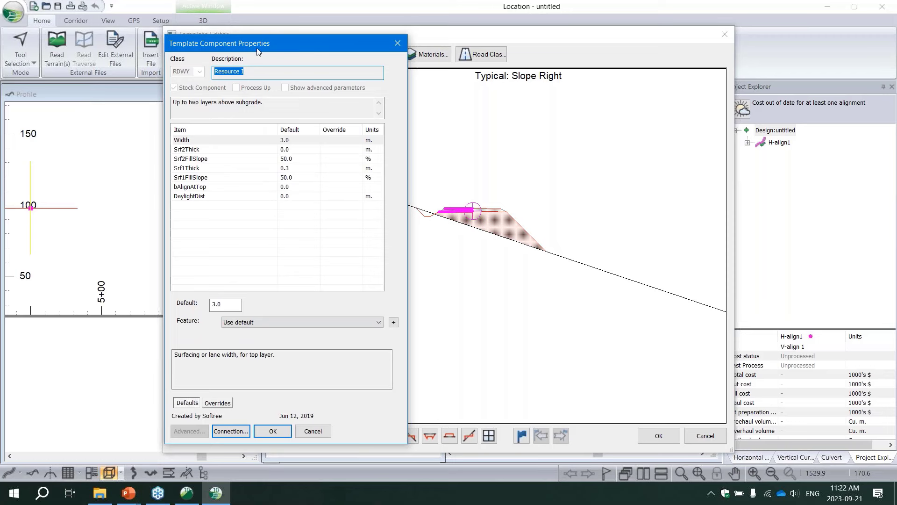
drag(256, 47, 214, 49)
click(121, 149)
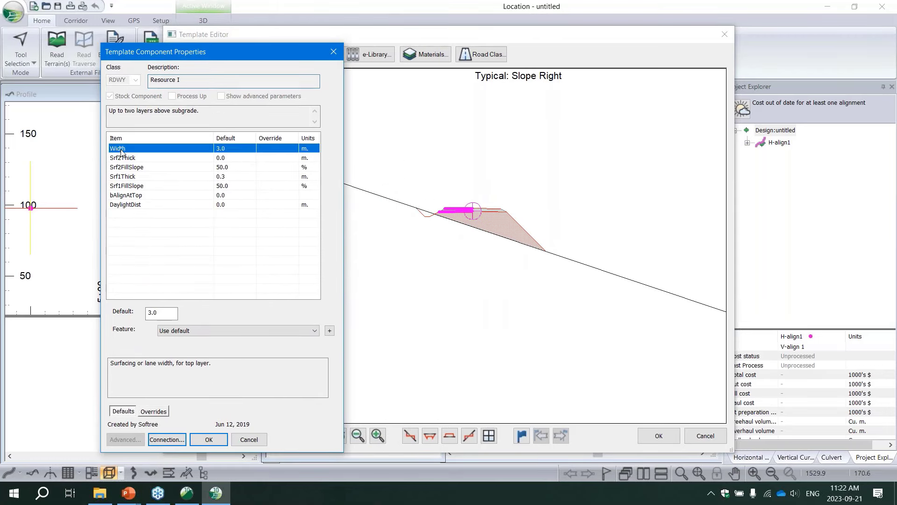
scroll(477, 214, up, 2)
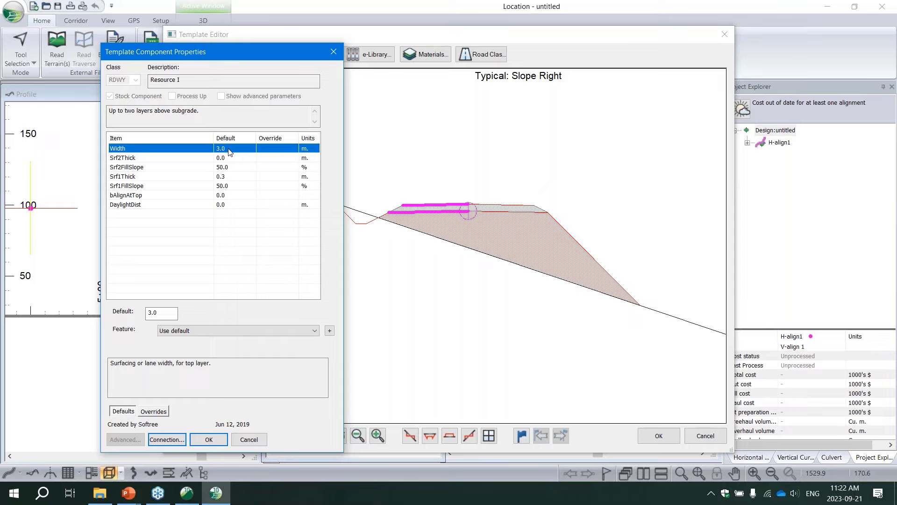
double_click(157, 313)
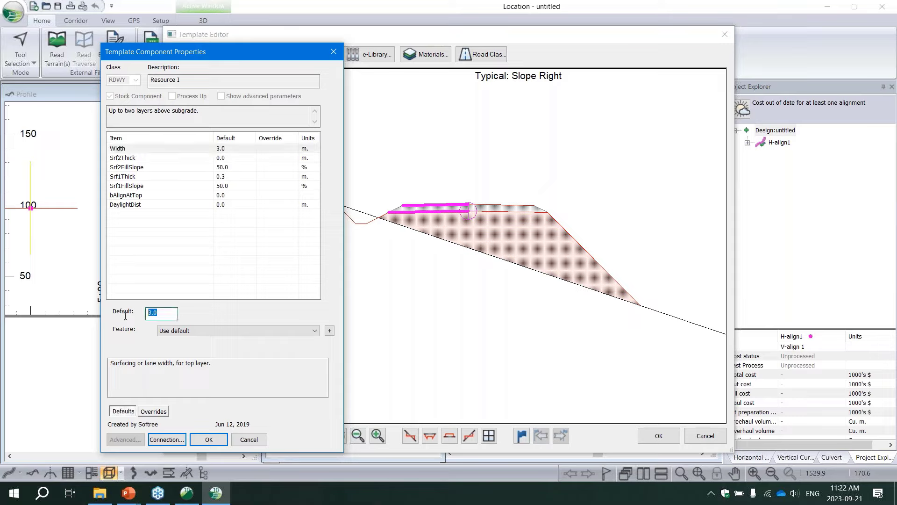
text(4)
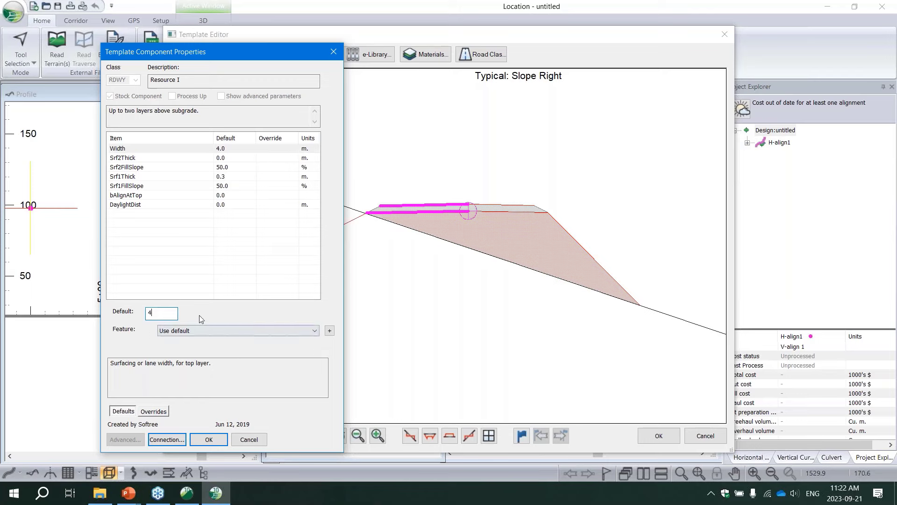
click(209, 440)
- Set the width of the Resource I-right component to 4 m
click(262, 131)
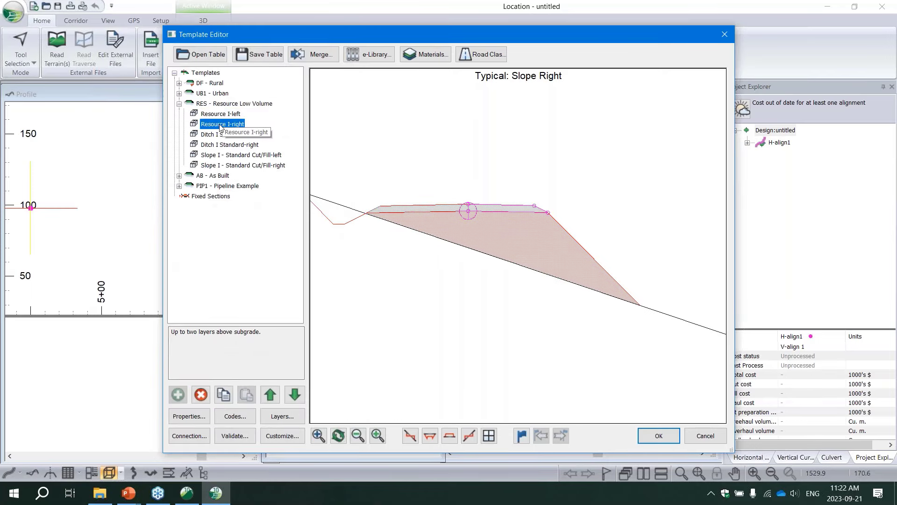
double_click(264, 136)
click(264, 139)
double_click(236, 304)
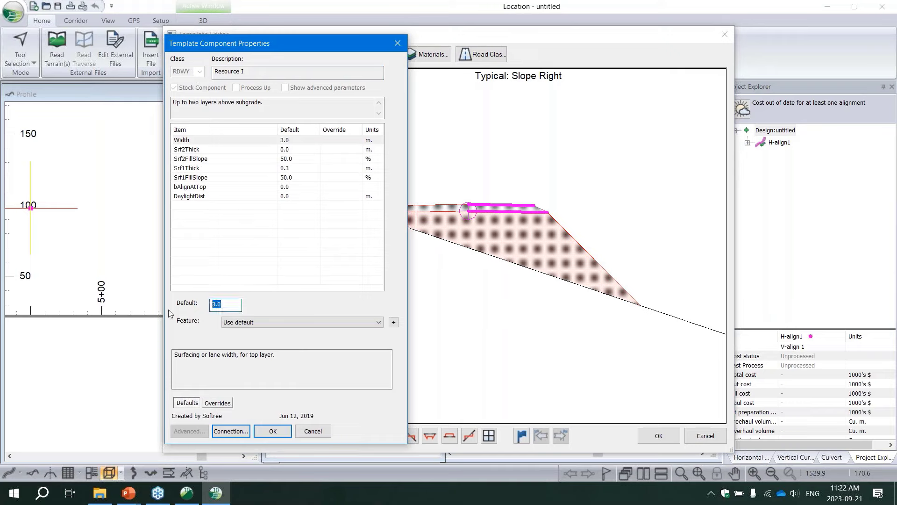
text(4)
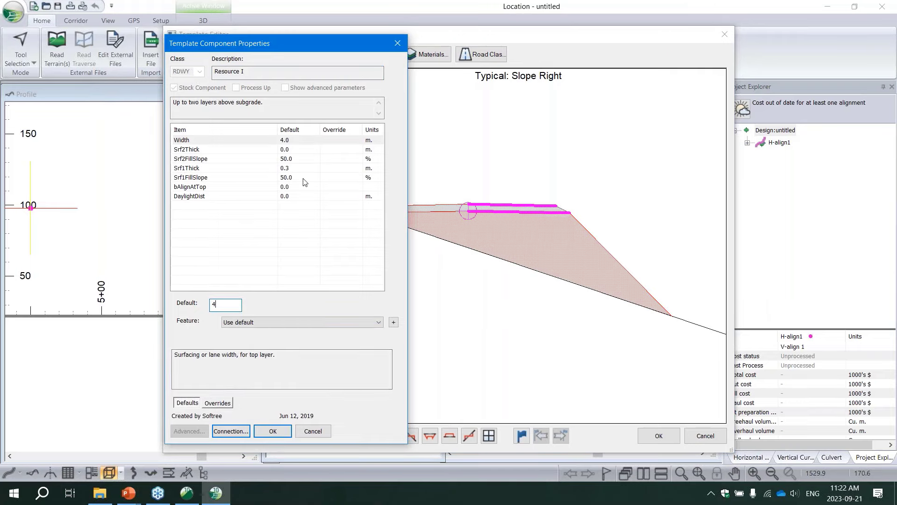
click(273, 431)
- Try a 4:1 DitchInSlp slope on the Ditch I Standard-left component, discard it, and recheck that slope parameter
click(227, 134)
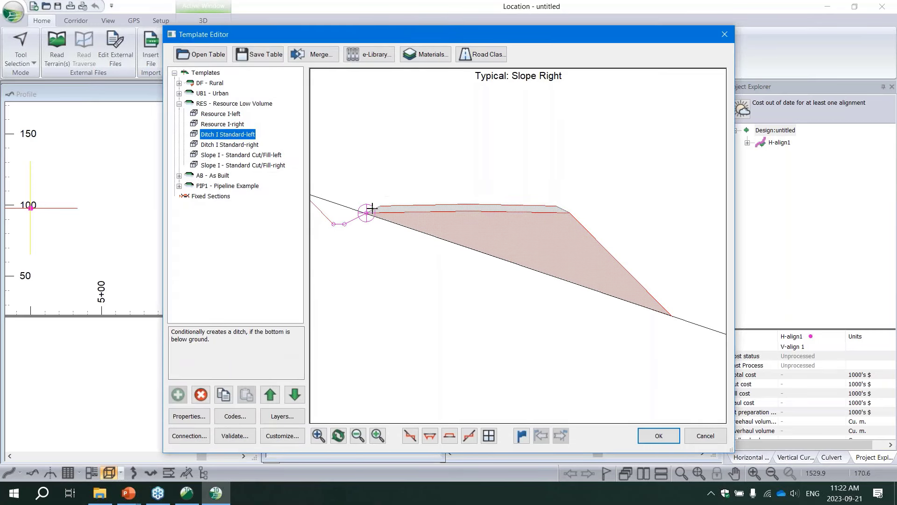
scroll(359, 216, up, 4)
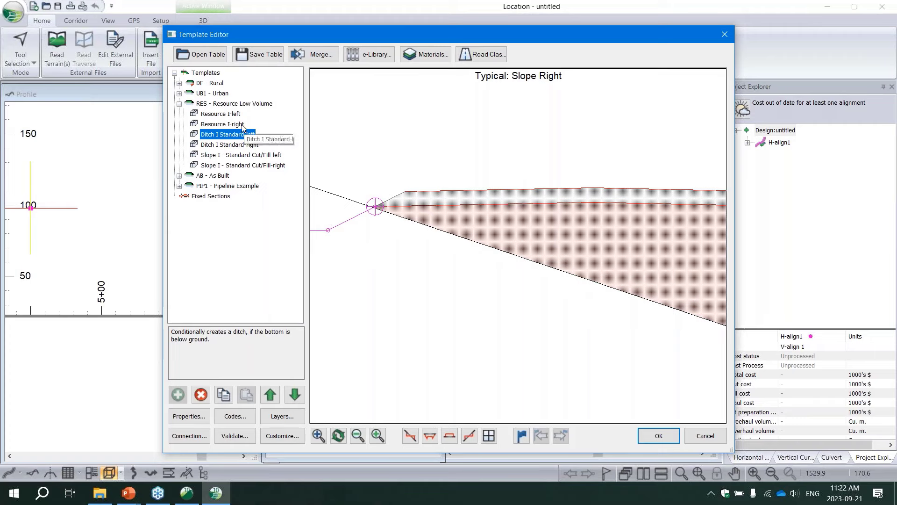
double_click(214, 136)
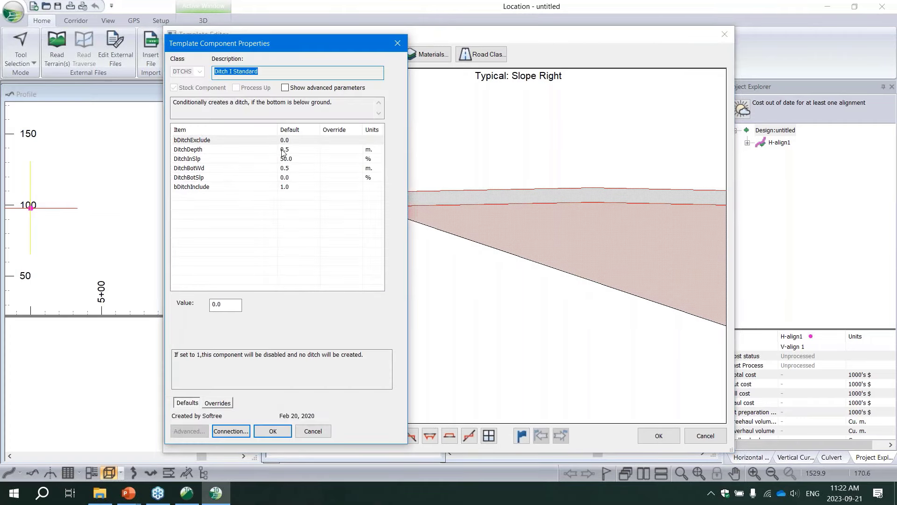
drag(289, 50, 179, 21)
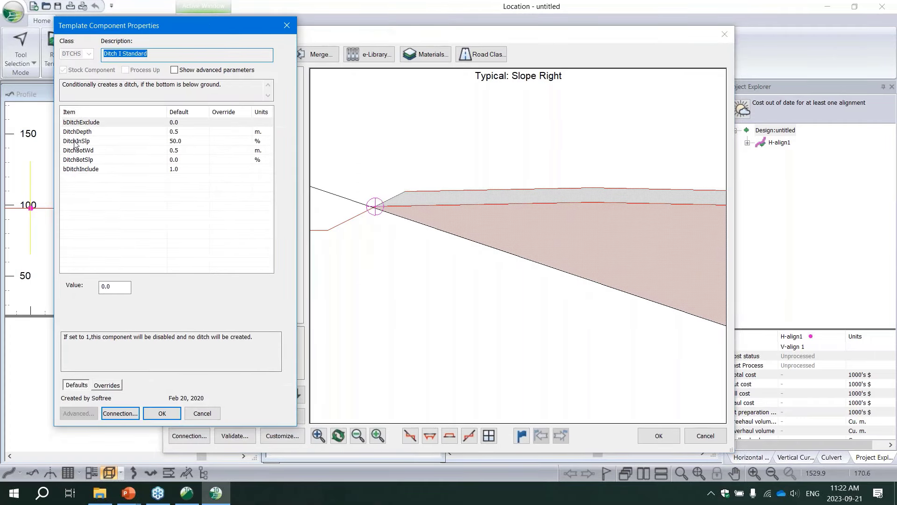
click(101, 140)
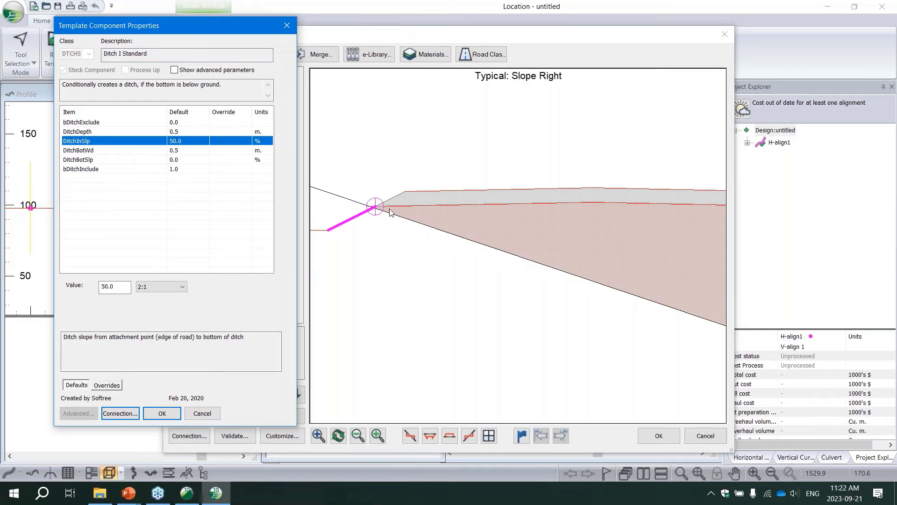
click(140, 287)
click(158, 372)
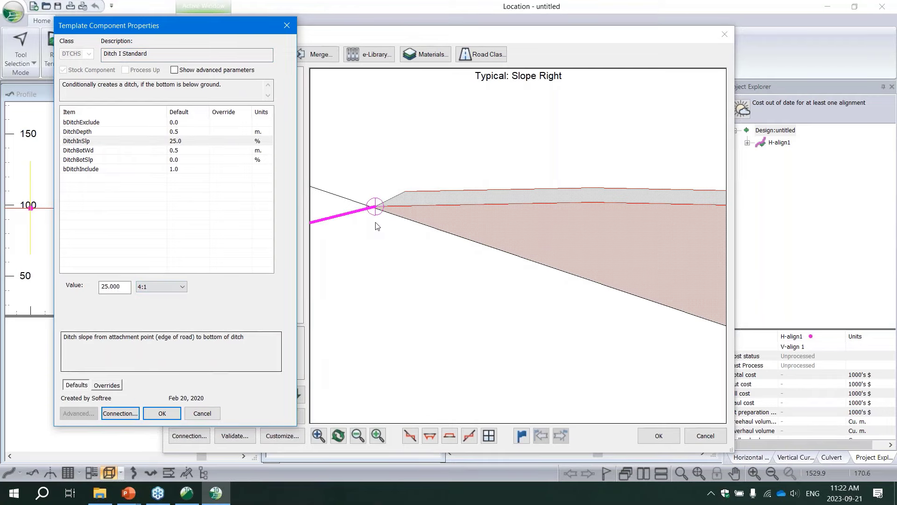
click(363, 250)
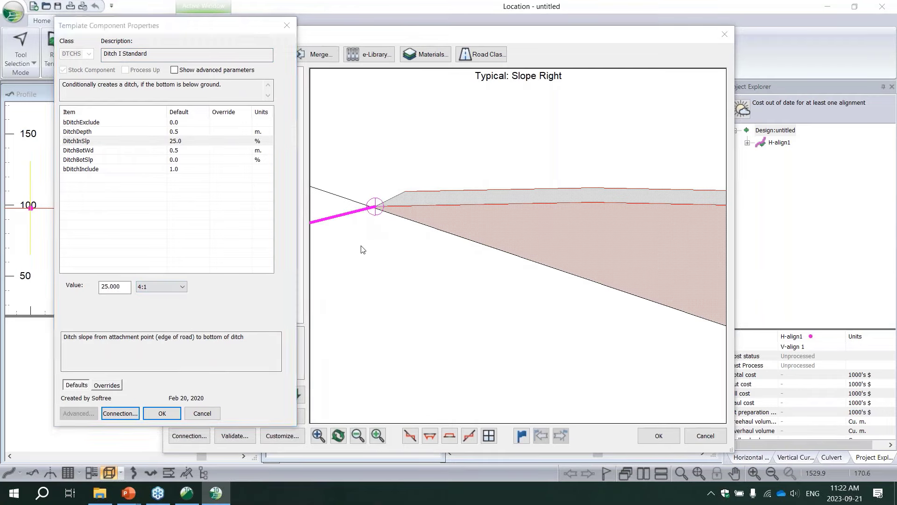
click(202, 413)
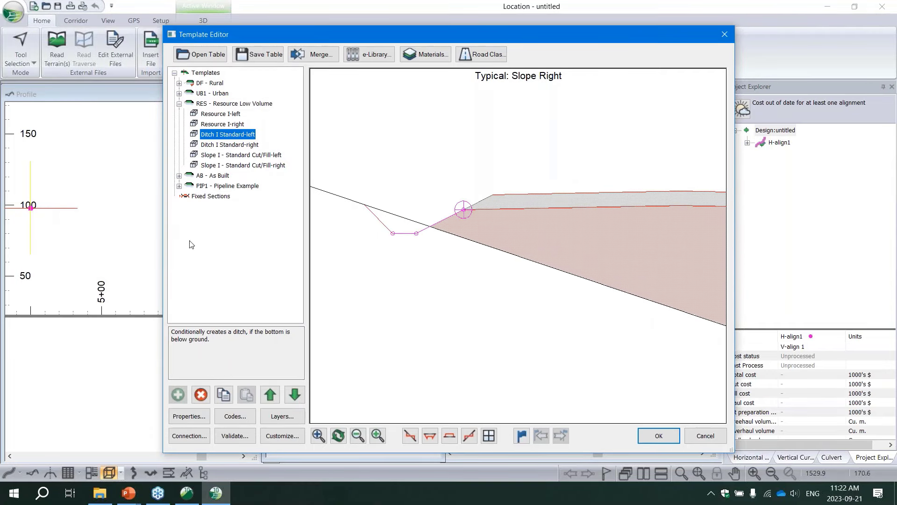
double_click(218, 136)
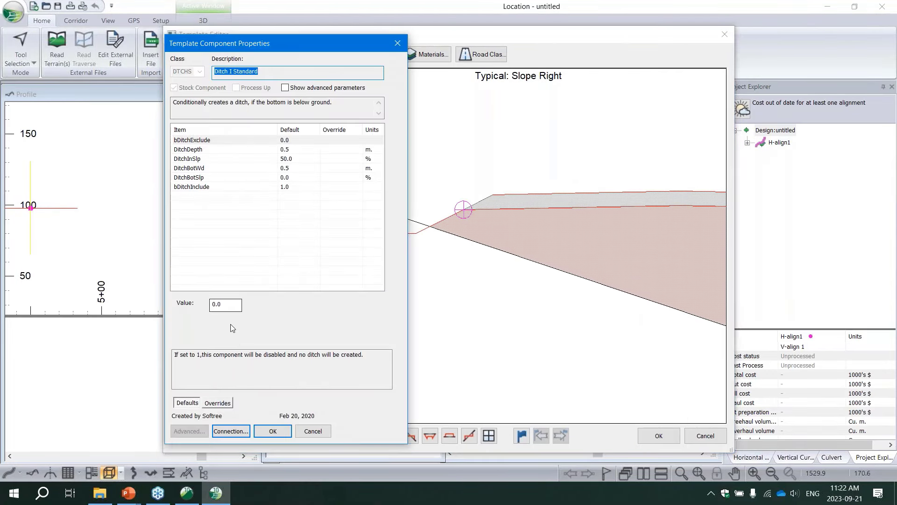
click(204, 162)
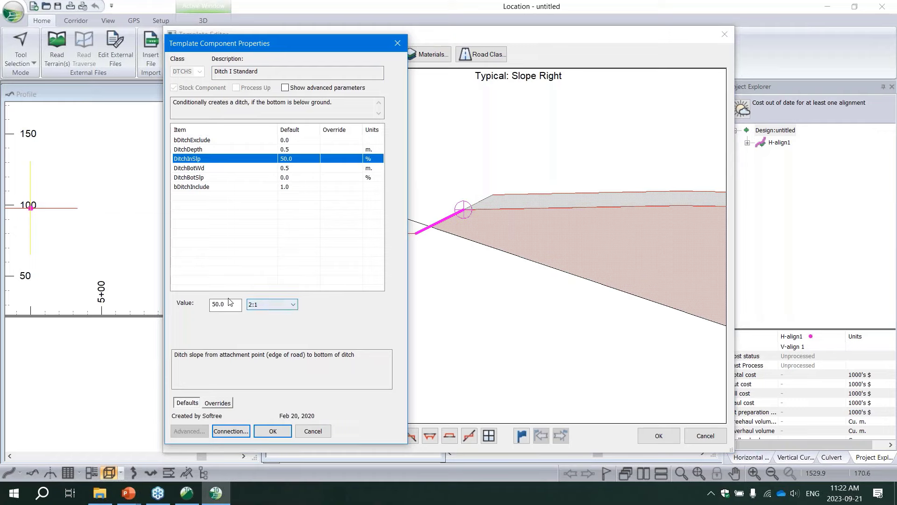
click(312, 431)
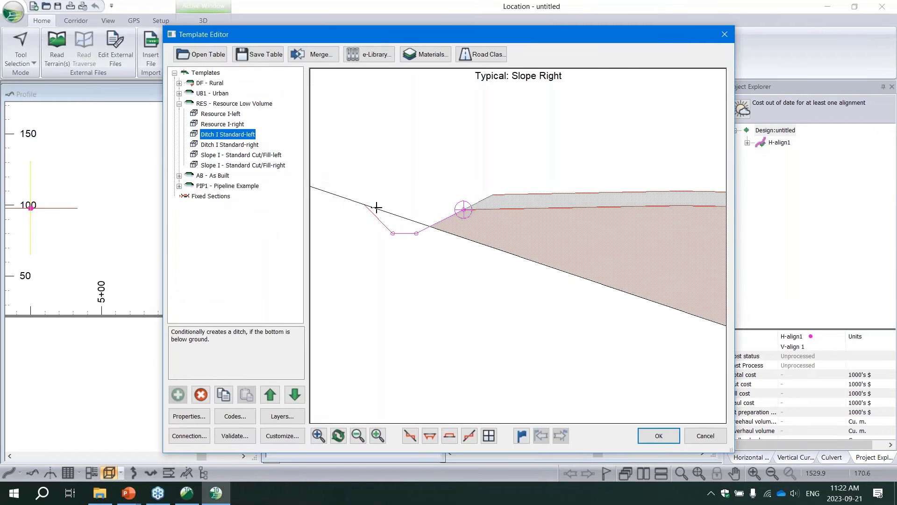
- Look through the template component categories offered in the e-Library without retrieving any
mouse_move(376, 206)
click(368, 55)
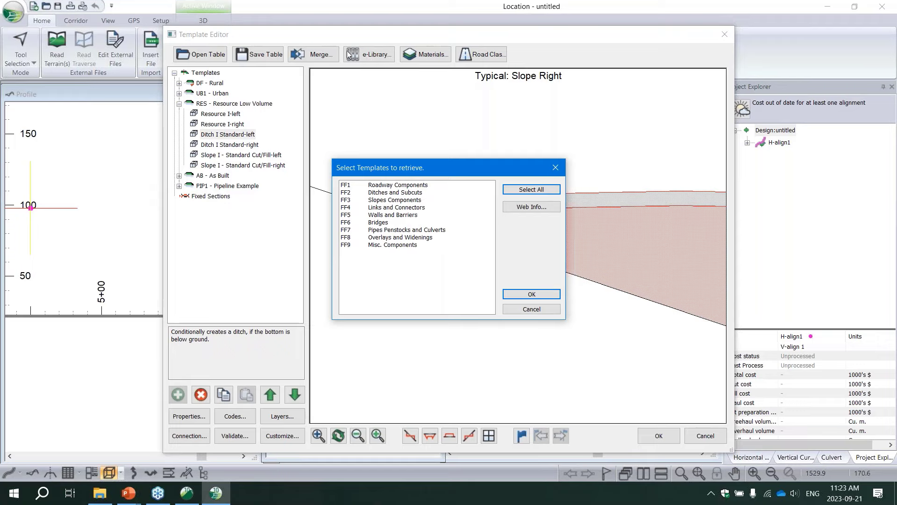
click(396, 188)
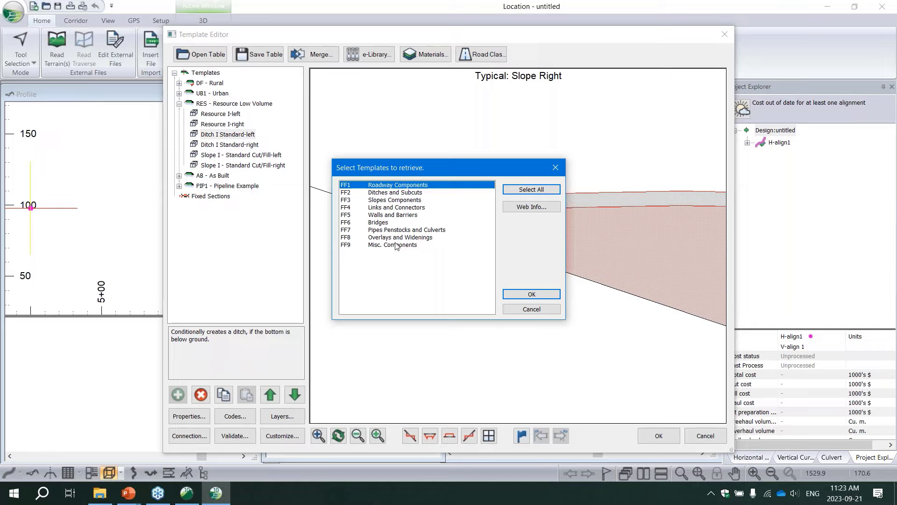
click(532, 309)
- Accept the edited Resource Low Volume template and close the template editor, skipping the range recalculation
click(221, 104)
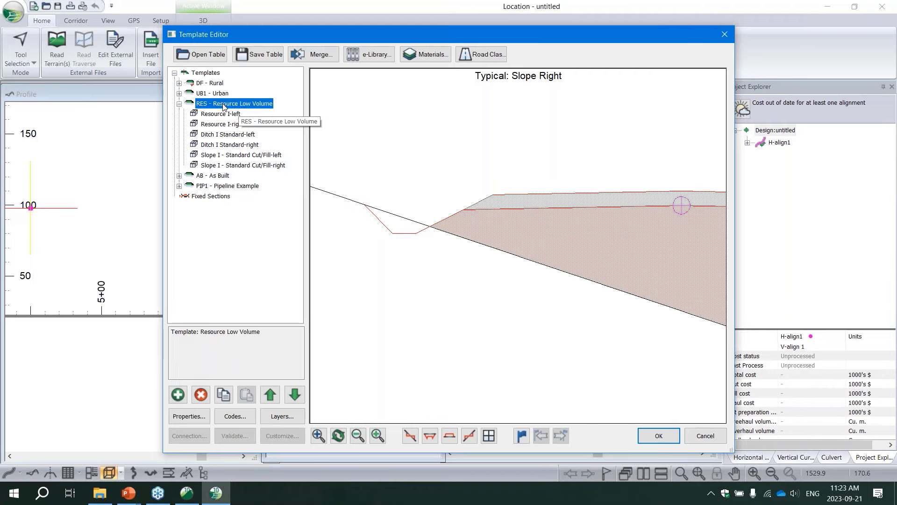
click(659, 435)
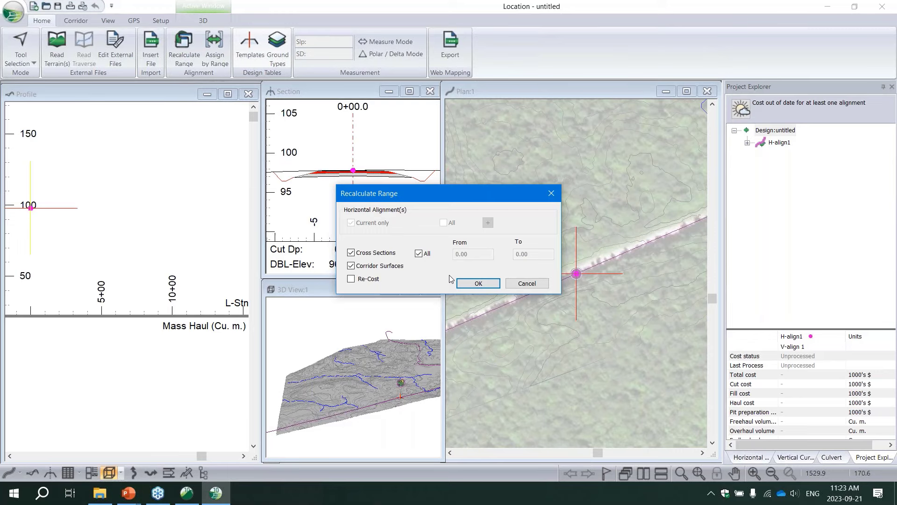
click(526, 283)
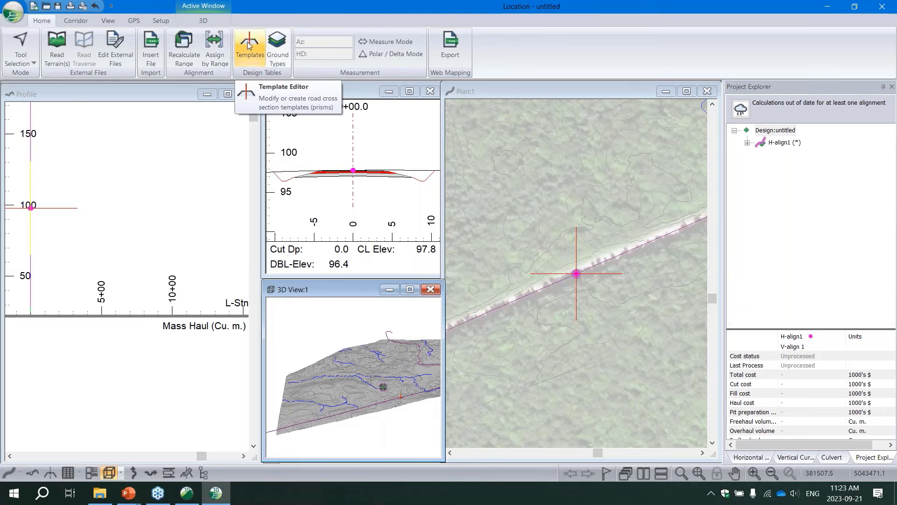
- Assign the RES Resource Low Volume template to both sides of the whole alignment, replacing DF Rural, and accept the range assignment
click(219, 50)
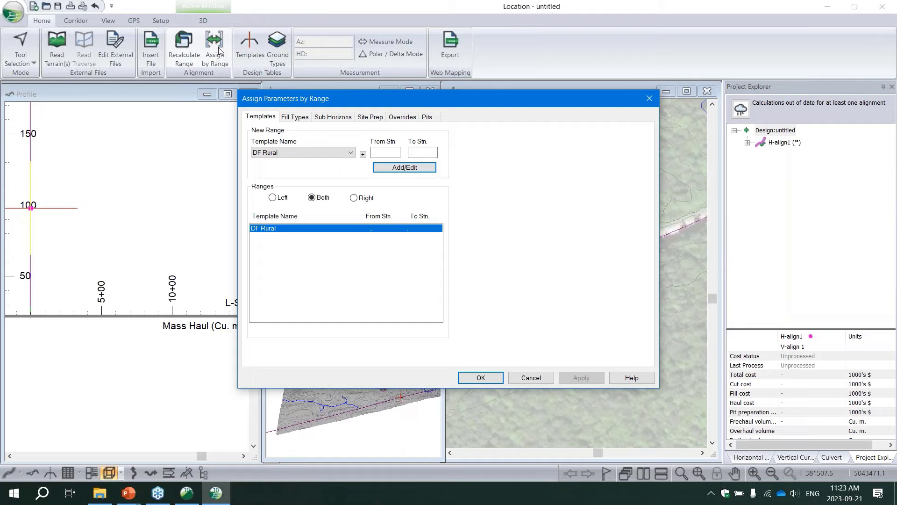
click(301, 154)
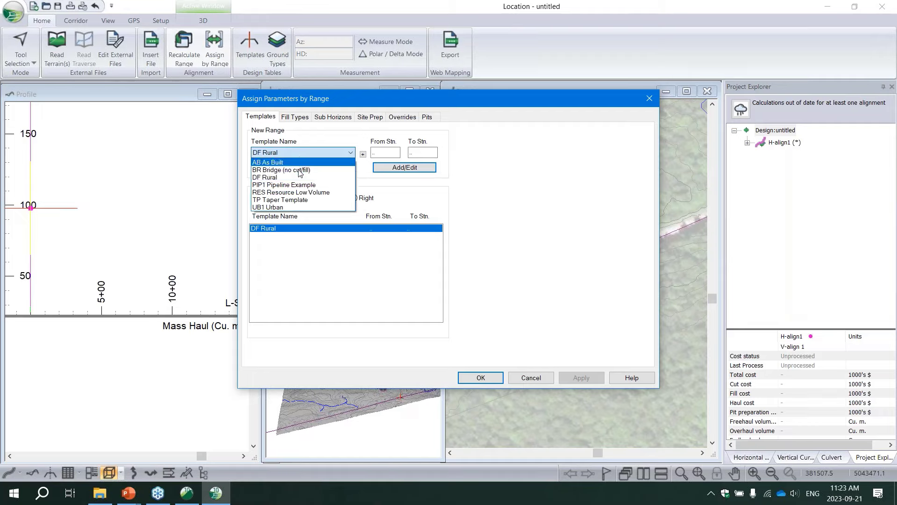
click(291, 192)
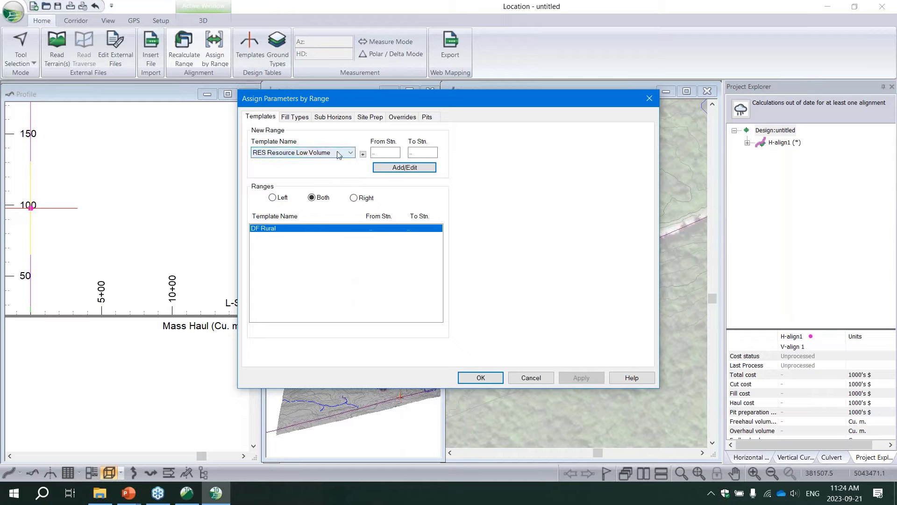
key(Tab)
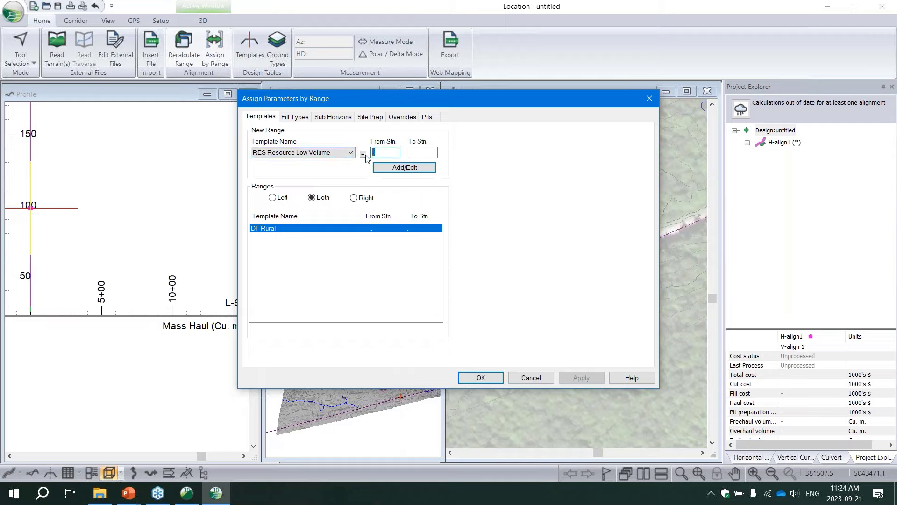
click(382, 152)
click(421, 152)
click(405, 169)
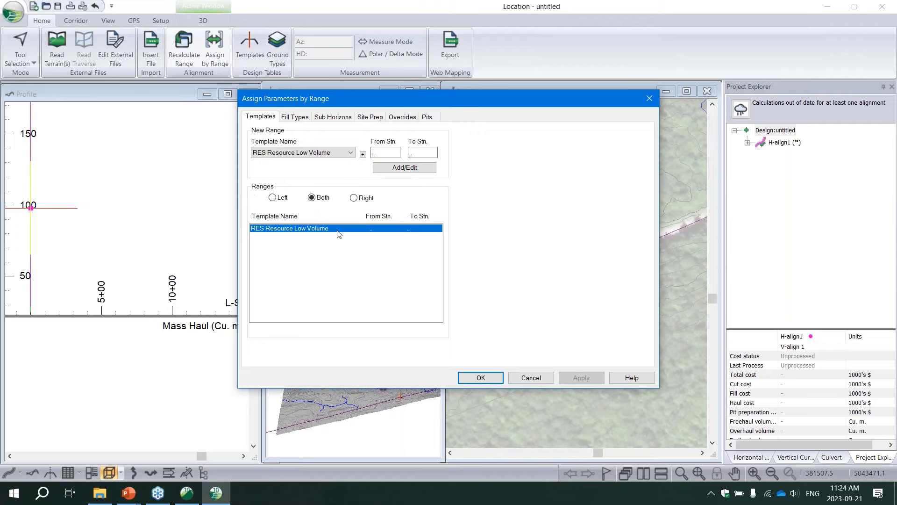
click(351, 153)
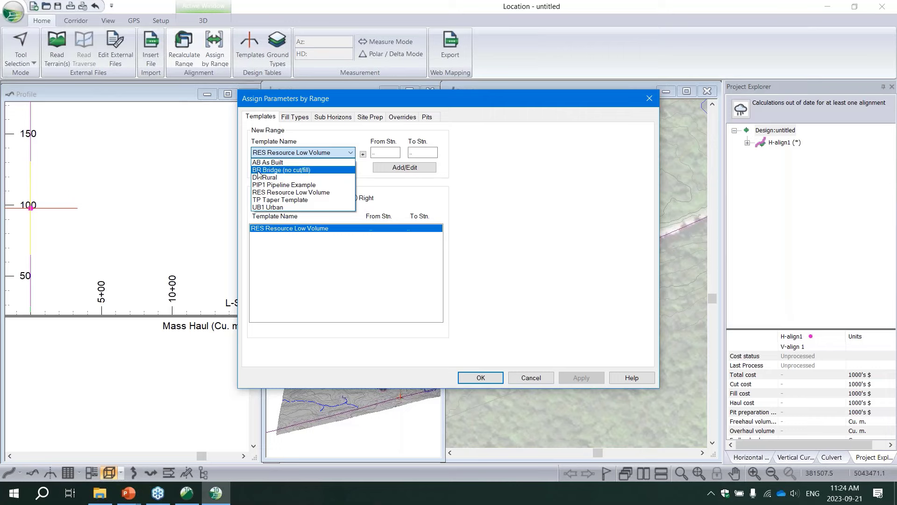
click(466, 178)
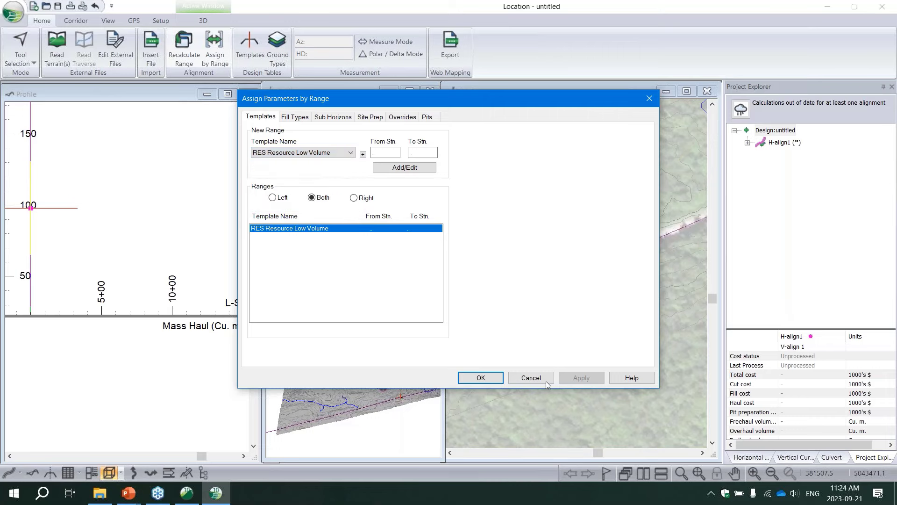
click(480, 377)
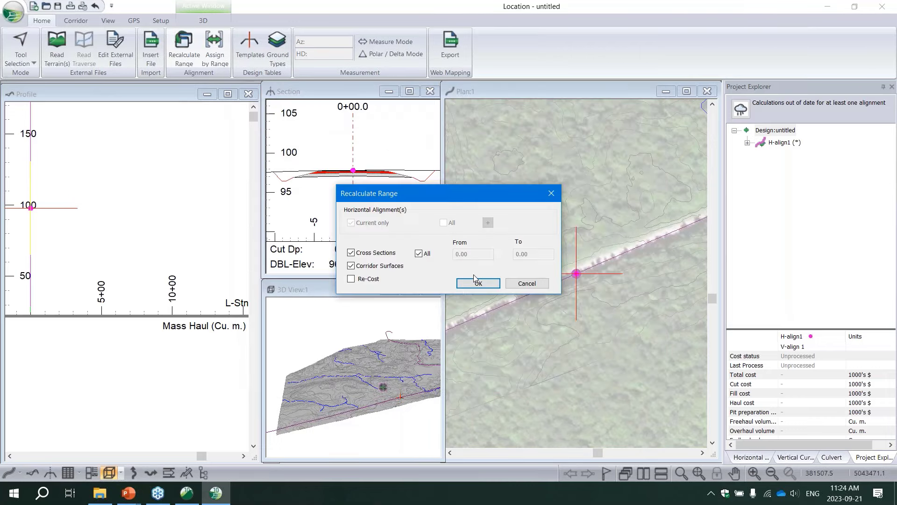
- Recalculate the cross sections and corridor surfaces over the full alignment range, leaving out the re-cost
click(473, 284)
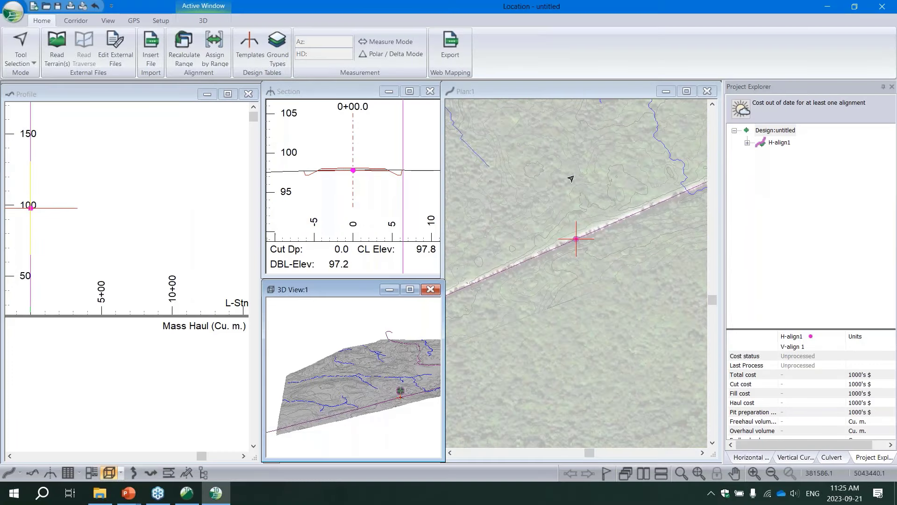
- Add four IPs in the plan to run the horizontal alignment about 525 m northwest from the existing road across the stream
click(574, 187)
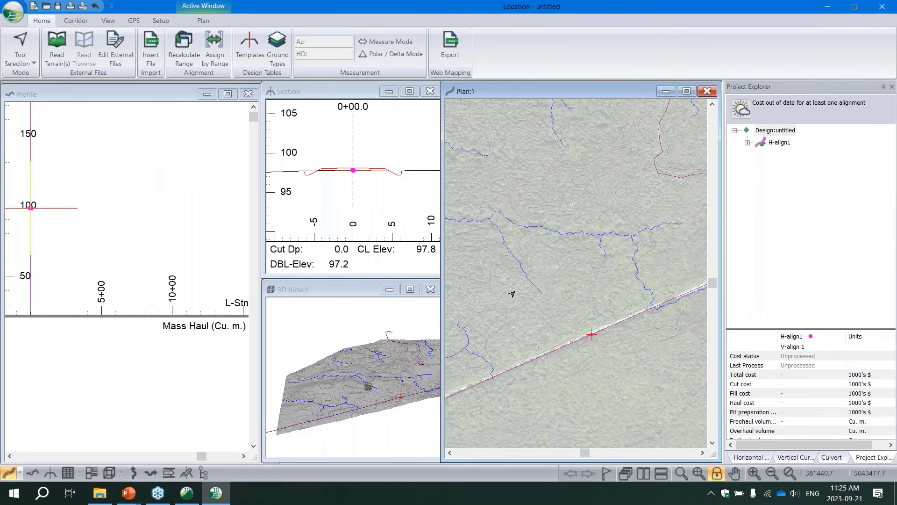
scroll(573, 306, up, 3)
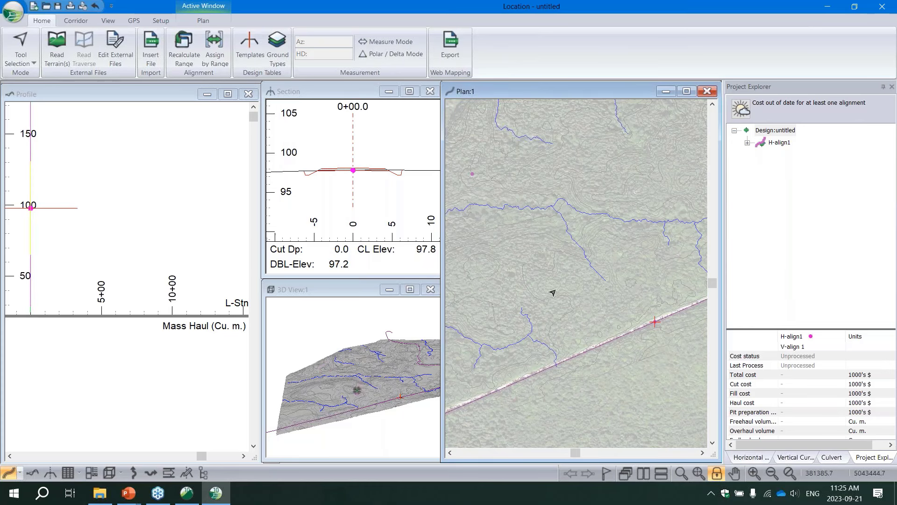
mouse_move(553, 293)
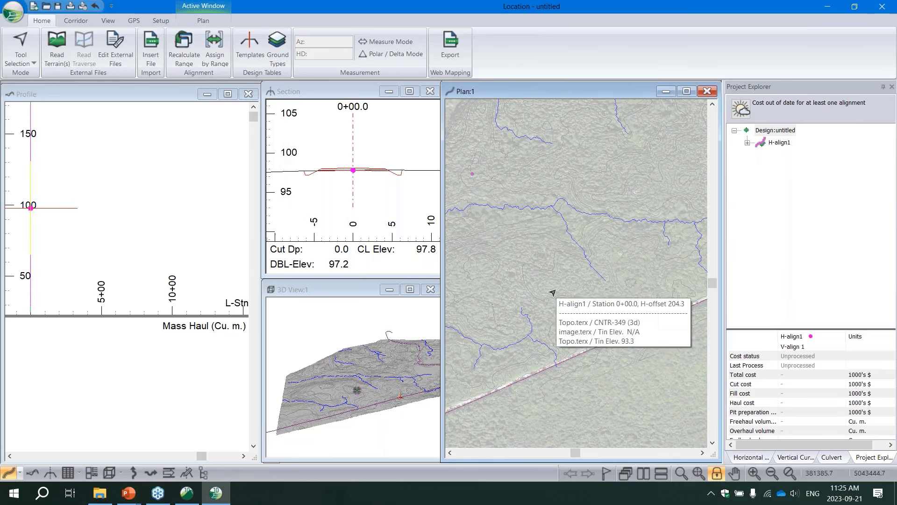
right_click(524, 251)
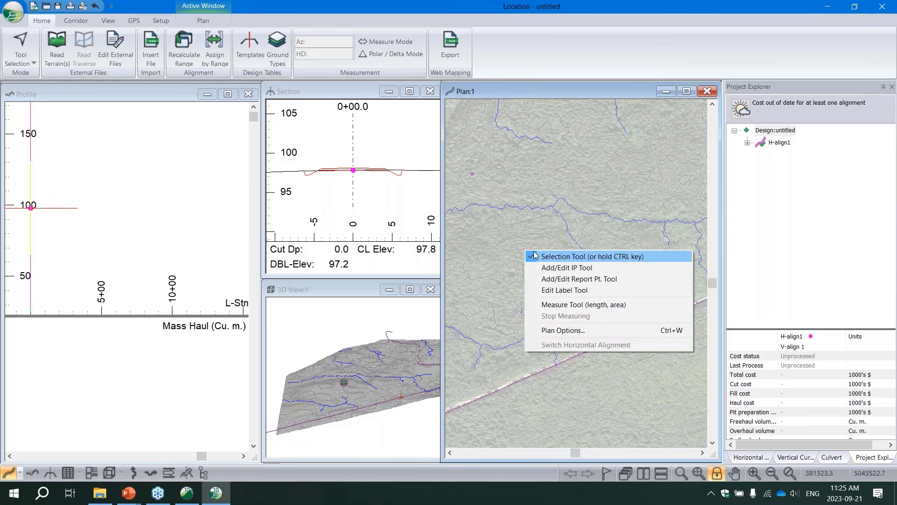
click(552, 268)
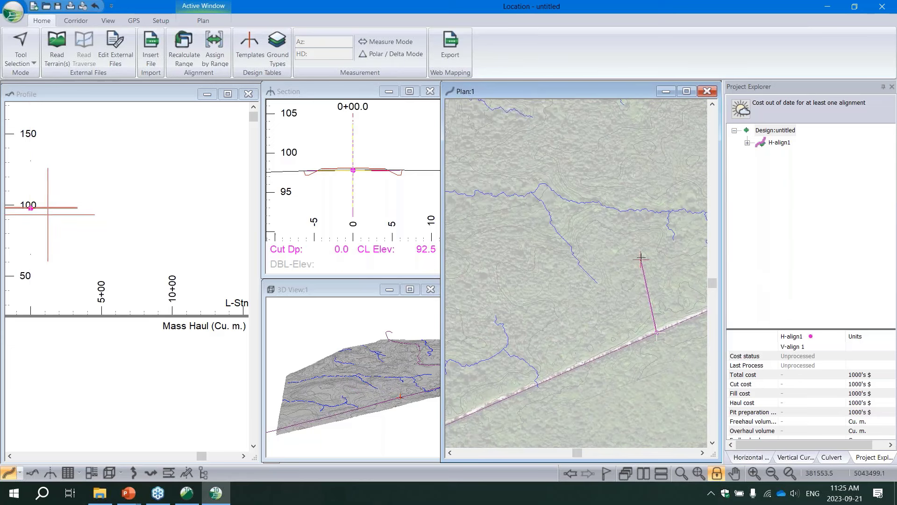
click(639, 241)
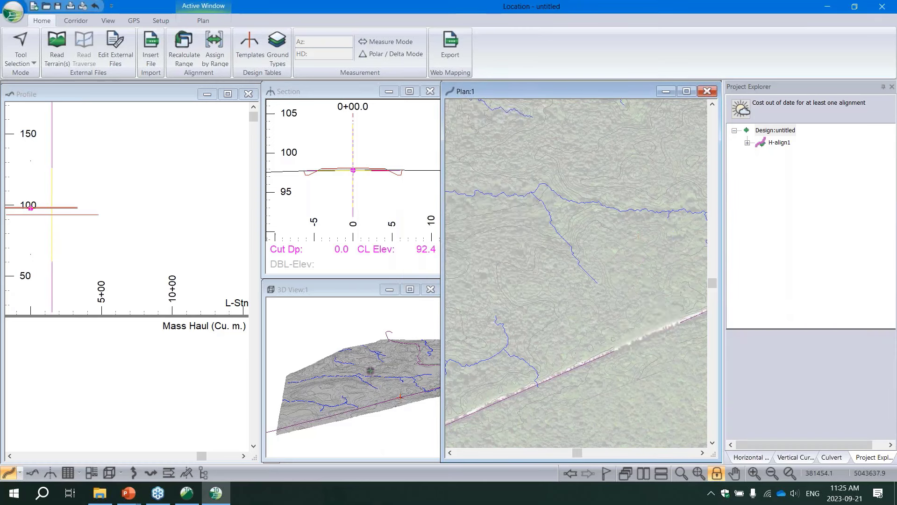
click(566, 176)
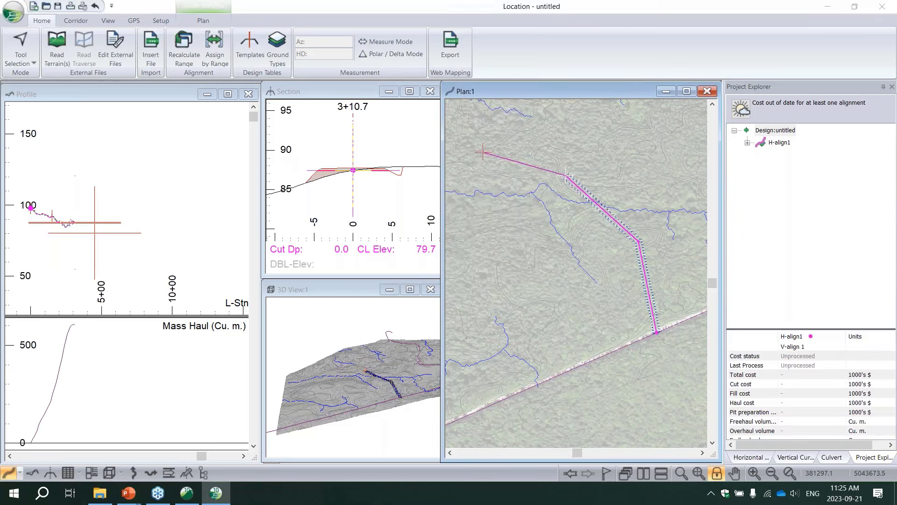
click(483, 152)
middle_drag(510, 153, 580, 173)
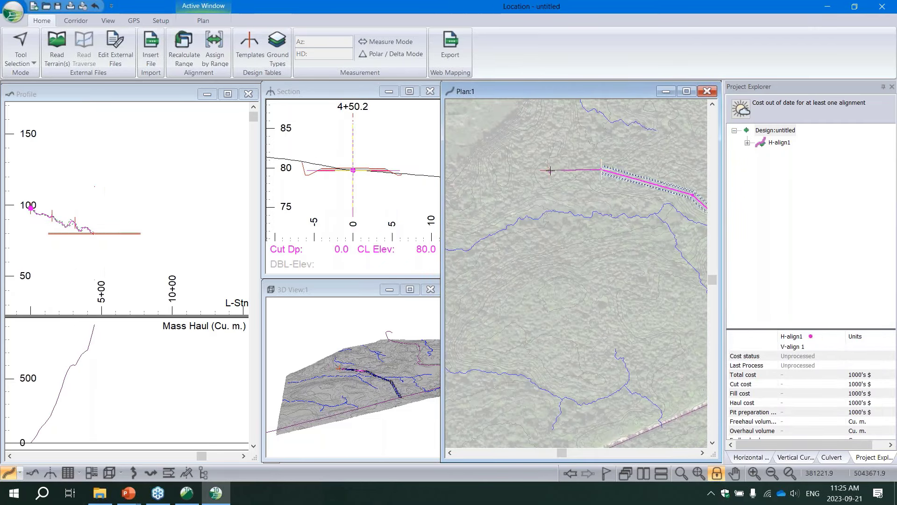
click(550, 171)
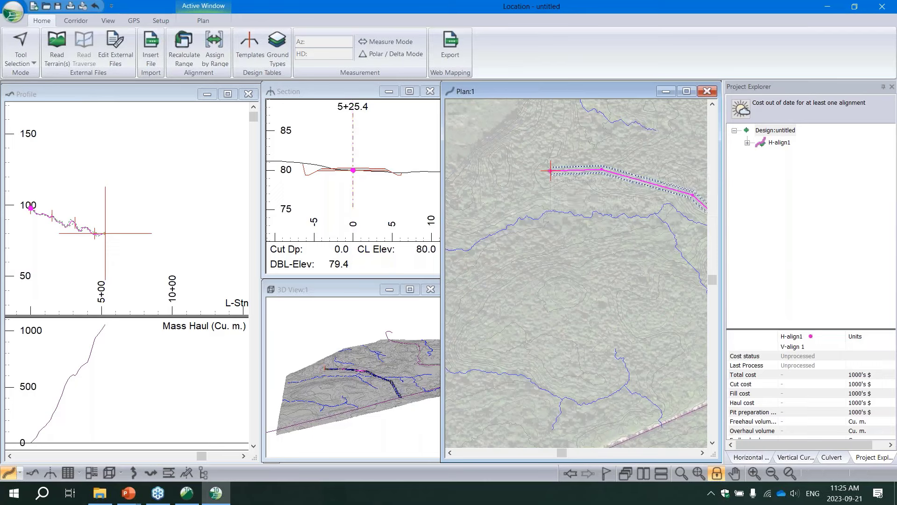
- Examine the road corridor on the terrain in an enlarged 3D view, then restore the multi-window layout
click(410, 289)
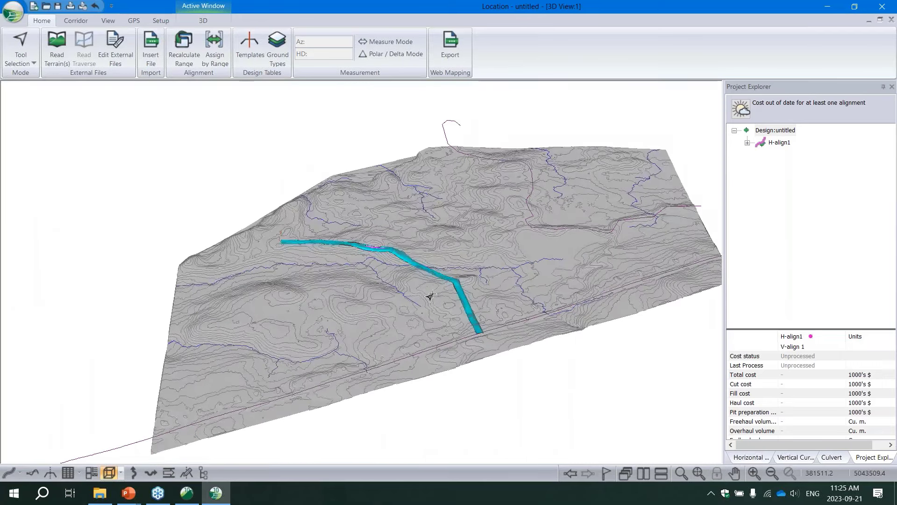
scroll(430, 295, up, 4)
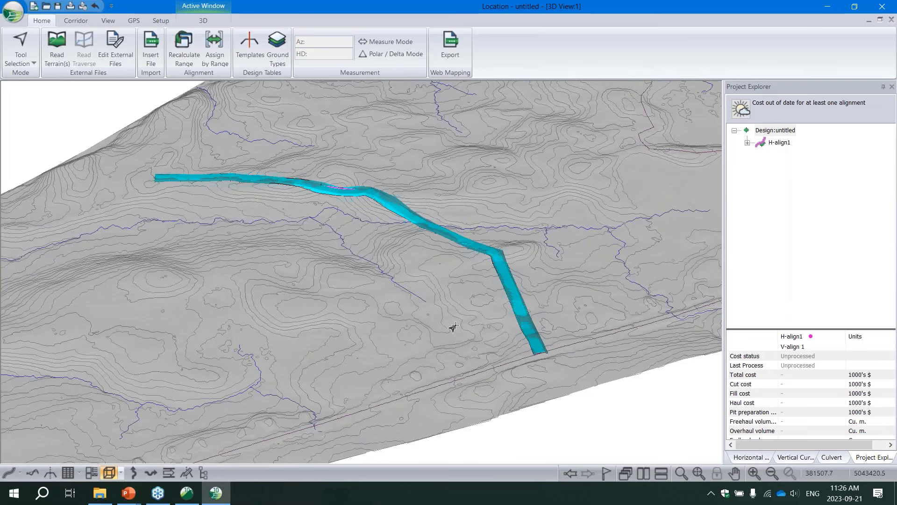
drag(361, 267, 381, 230)
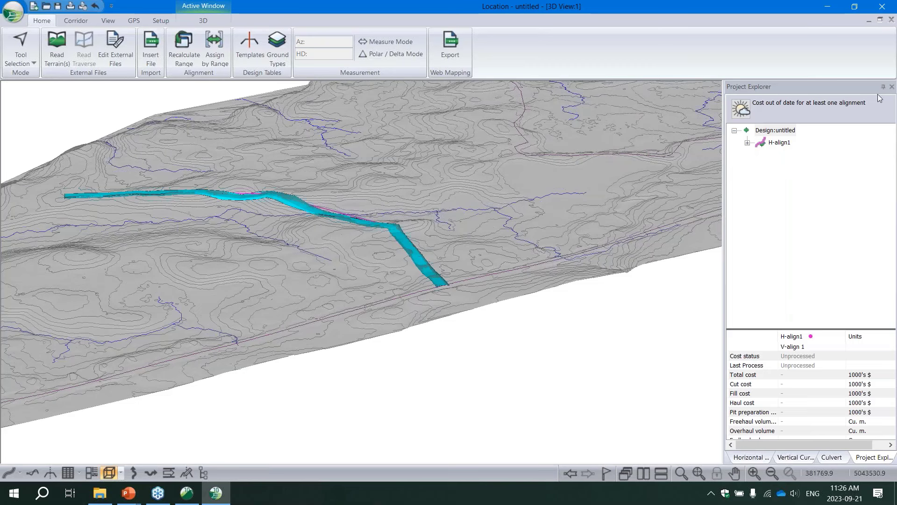
click(880, 21)
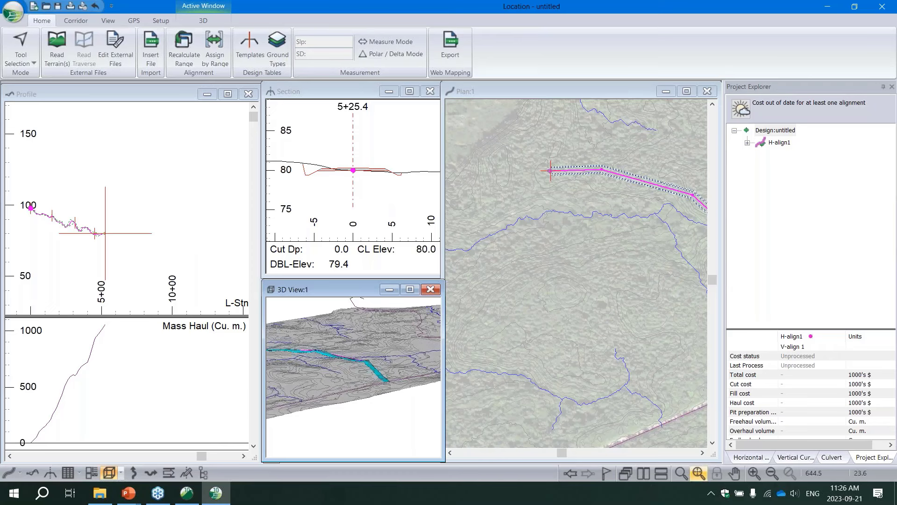
- Bring up the horizontal curve settings and select the alignment's first interior IP, north of the existing road, for editing
click(750, 458)
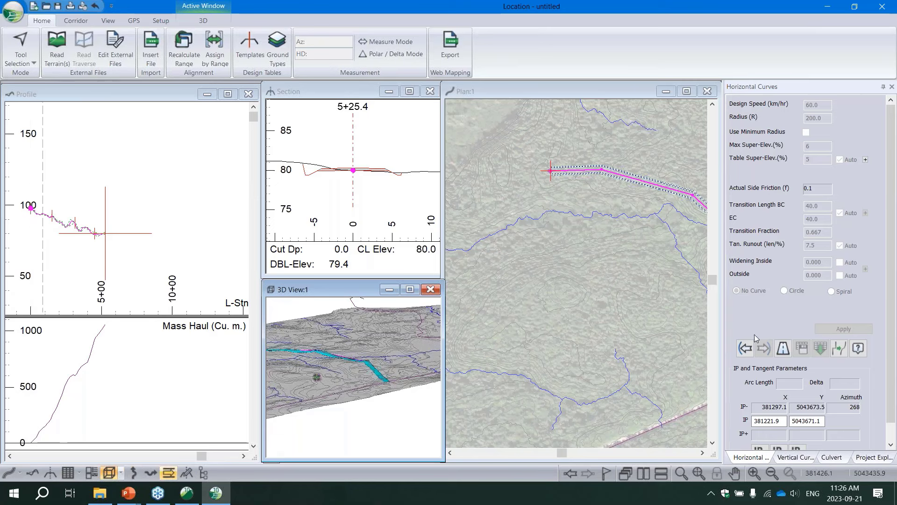
right_click(610, 260)
click(624, 271)
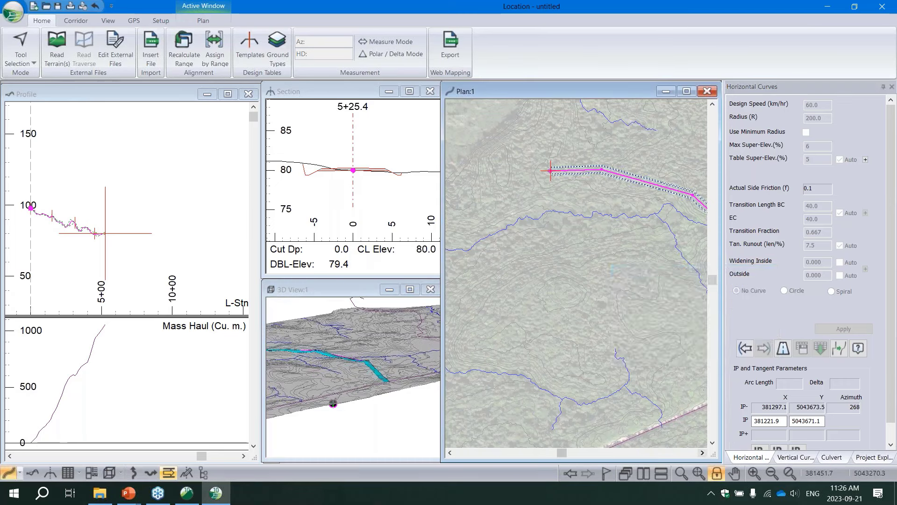
drag(652, 326, 533, 299)
click(627, 271)
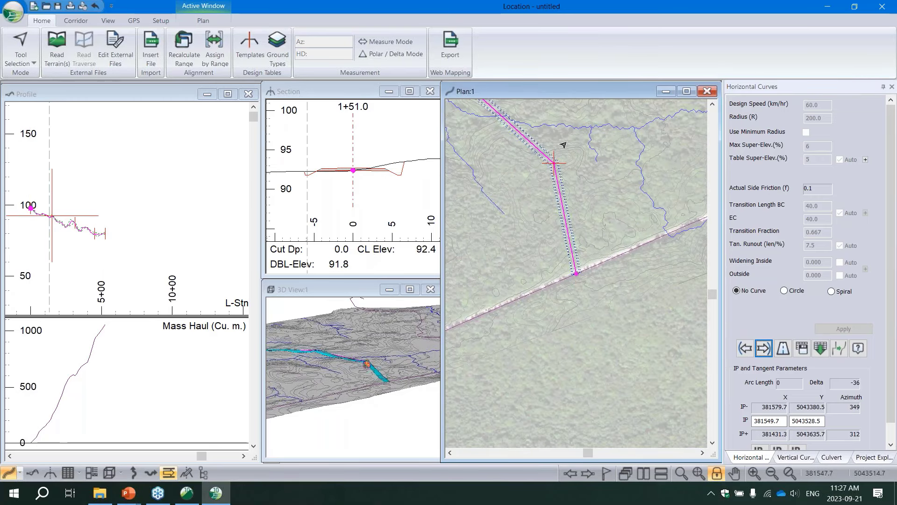
mouse_move(553, 163)
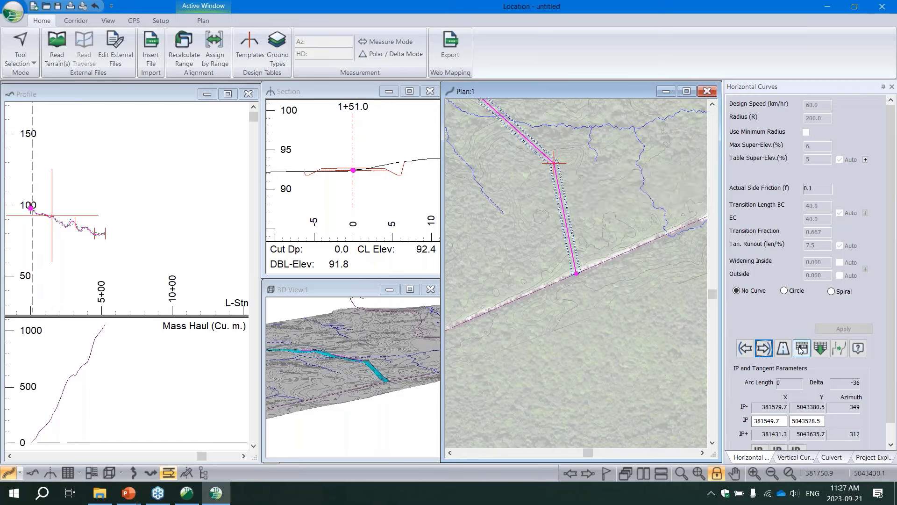
- Set the road class design speed to 50 km/hr and recalculate cross sections and corridor surfaces for the whole alignment
click(783, 349)
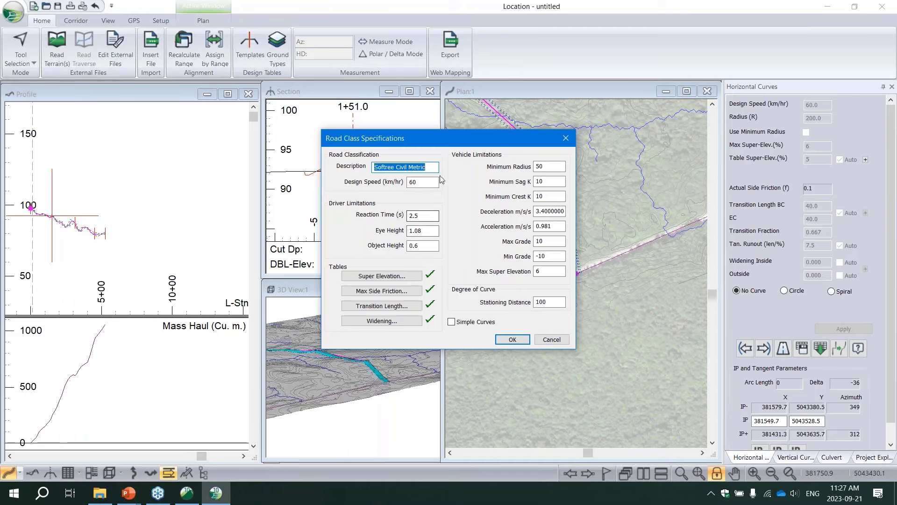
text(50)
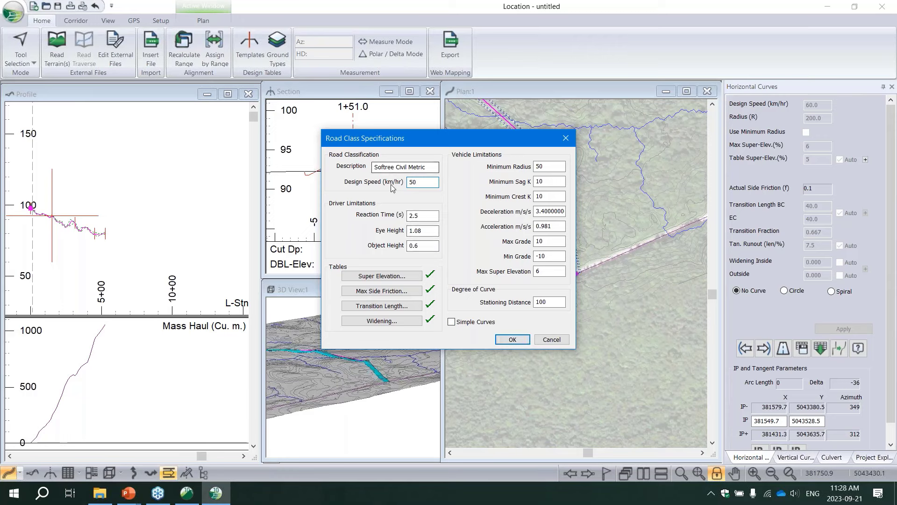
click(513, 340)
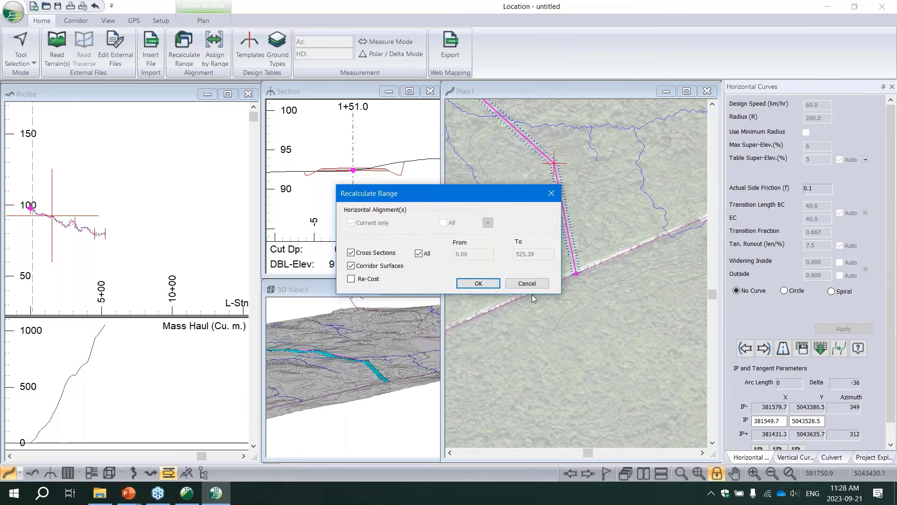
click(479, 283)
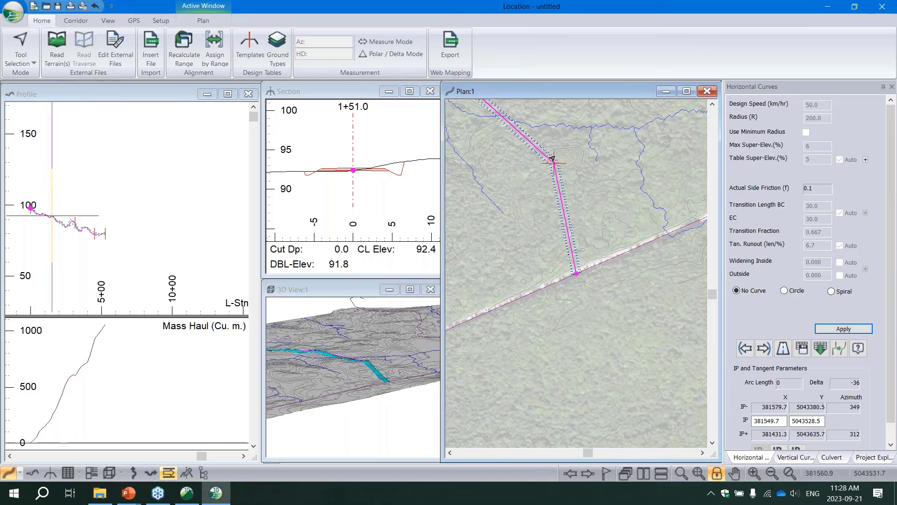
- Apply a circular horizontal curve with a radius of 100 at the alignment's first interior IP
click(784, 291)
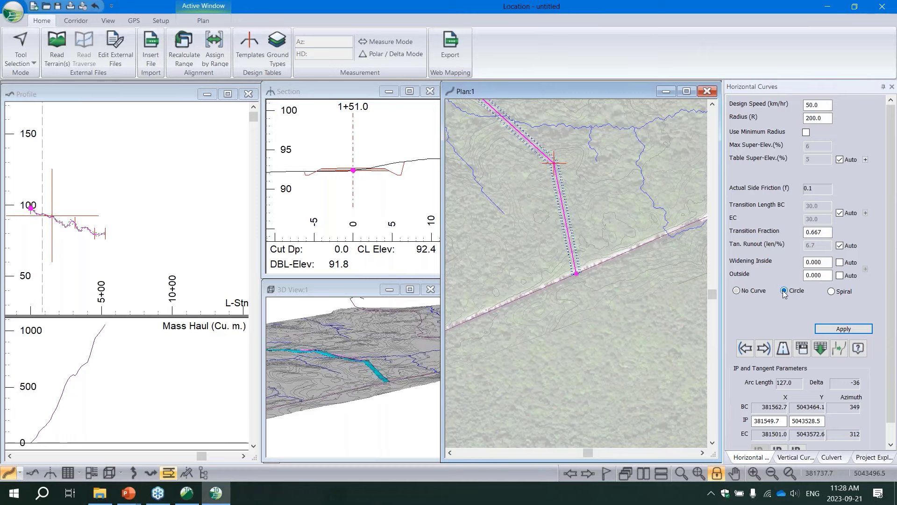
double_click(818, 119)
text(100)
key(Return)
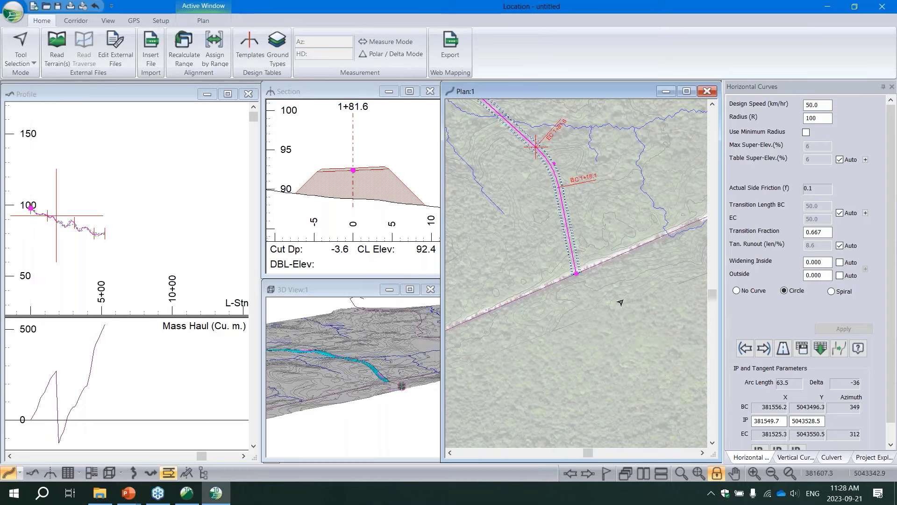
- Copy the first bend's curve parameters and apply them to the next IP along the alignment
click(802, 352)
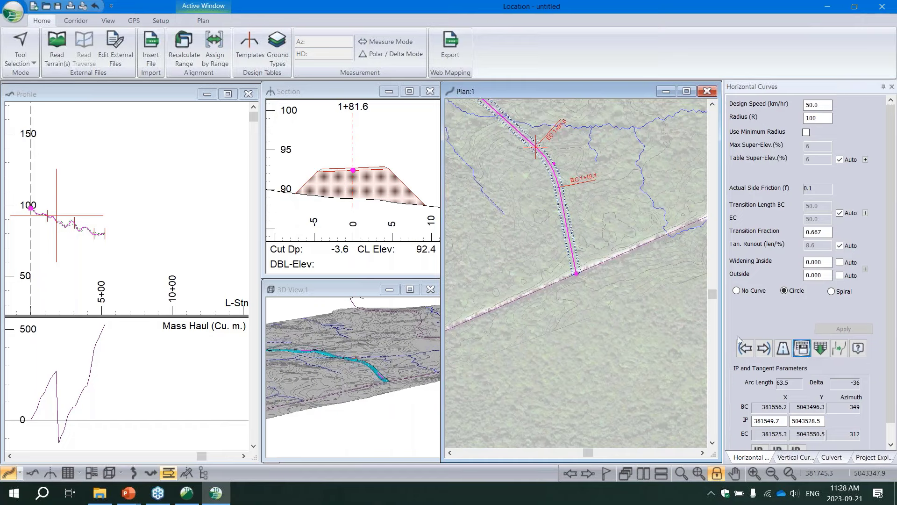
click(763, 349)
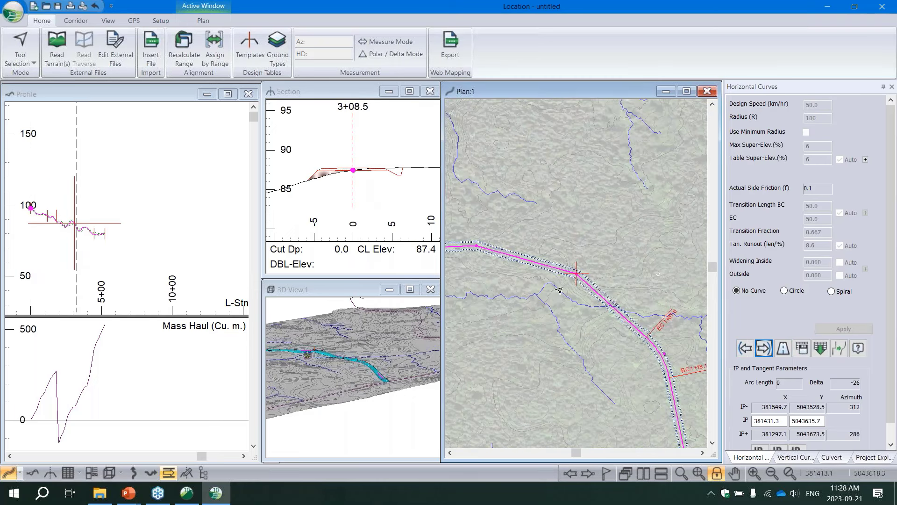
click(821, 348)
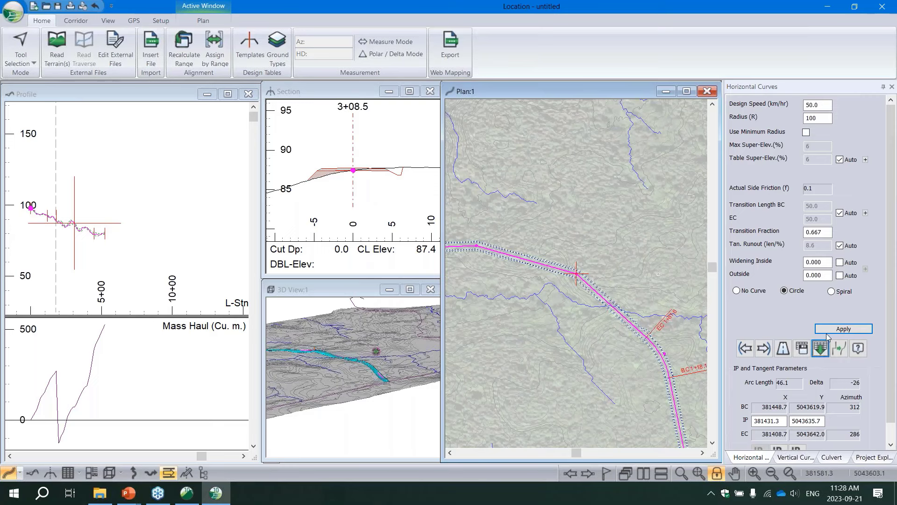
key(Return)
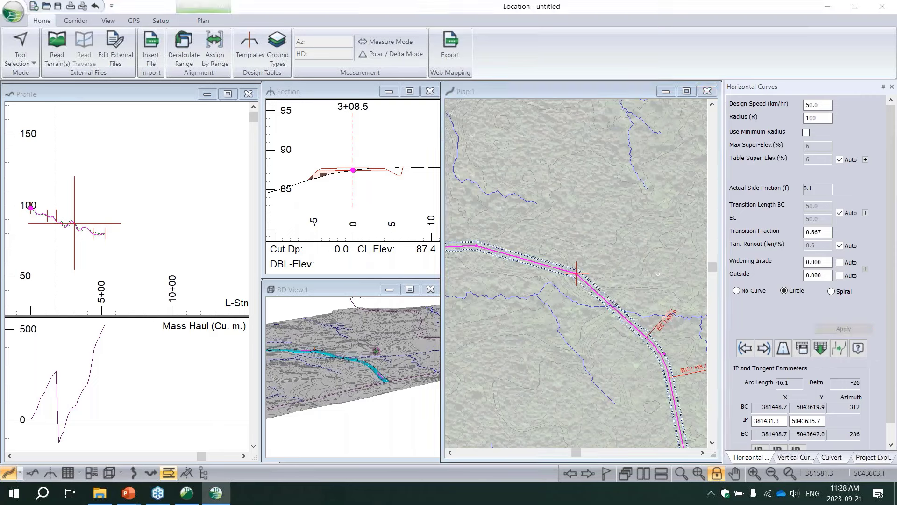
- Auto-generate horizontal curves along all stations using the default radius and a 10.0° minimum delta angle, deleting existing curves first
click(839, 355)
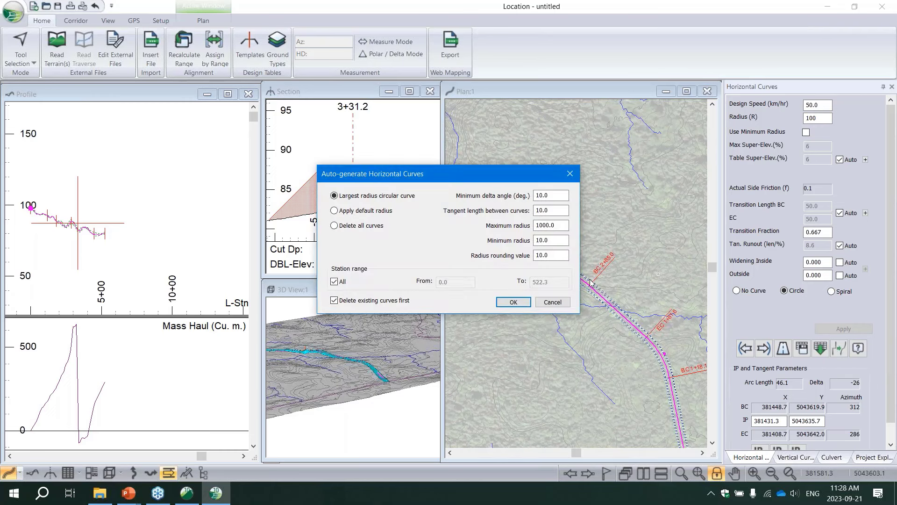
click(337, 210)
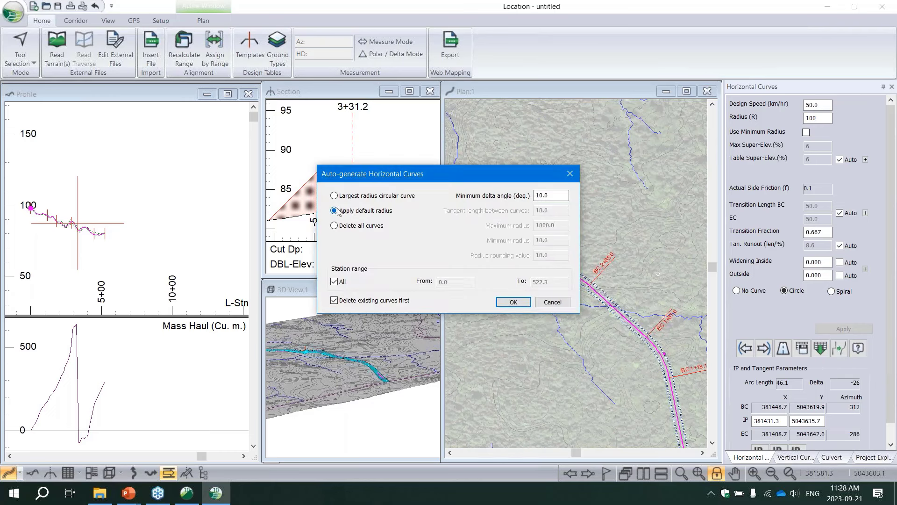
click(513, 303)
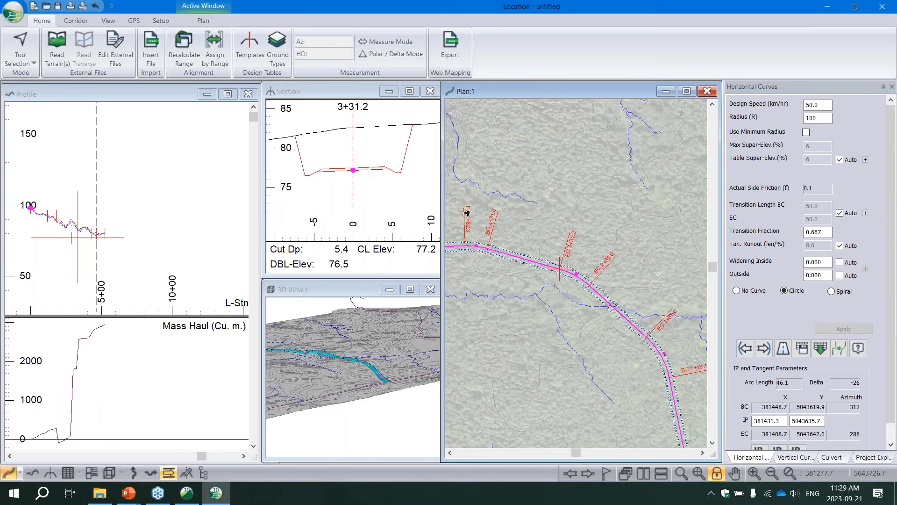
scroll(514, 218, down, 2)
scroll(510, 280, down, 1)
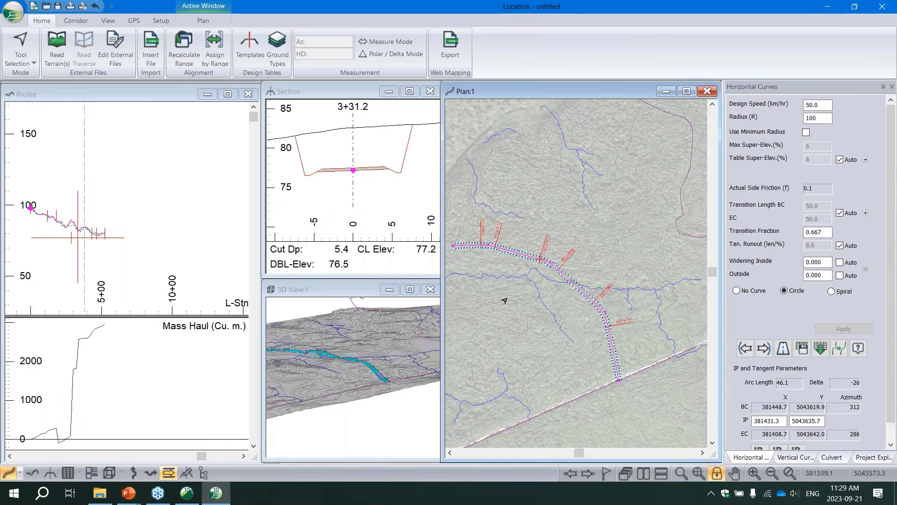
mouse_move(449, 249)
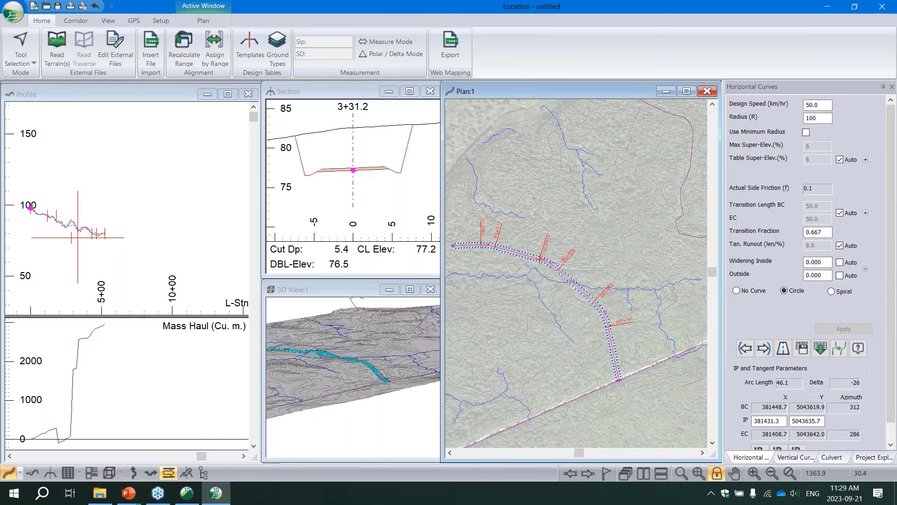
scroll(602, 264, up, 2)
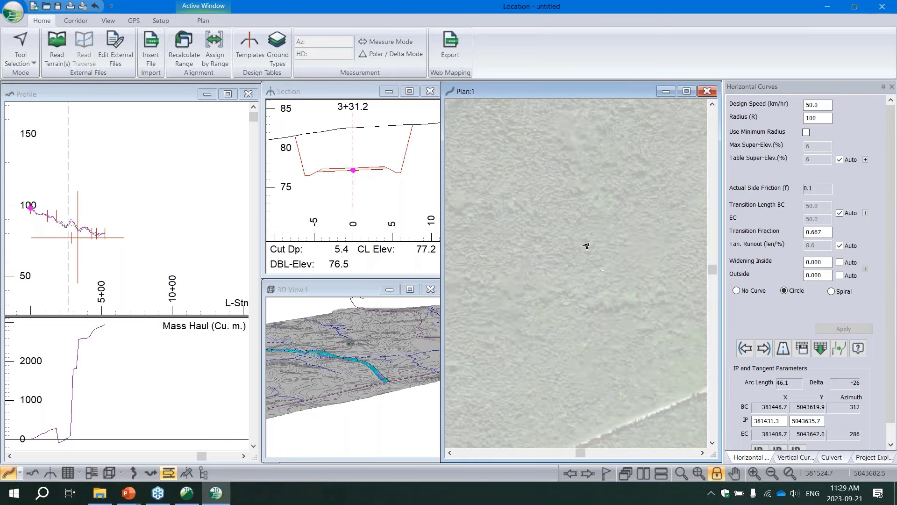
scroll(518, 267, up, 1)
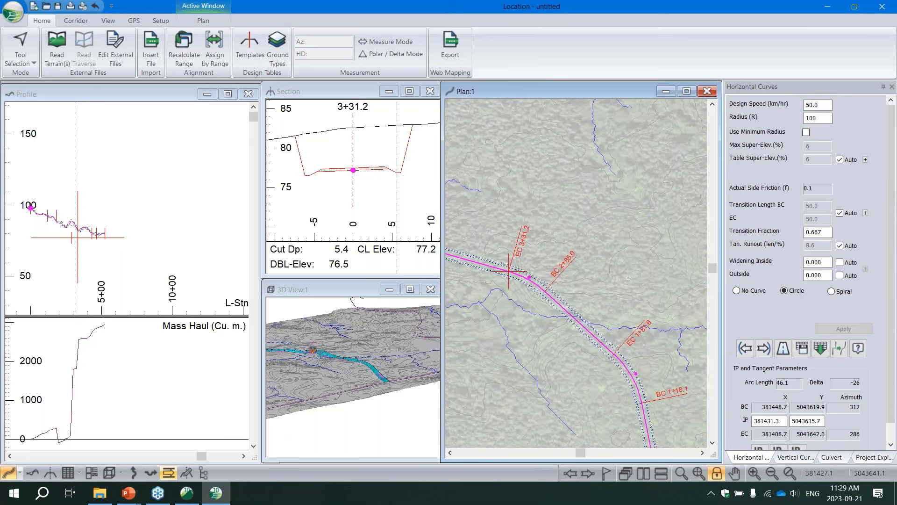
- Examine the plan window's label selection and formatting options without changing them
mouse_move(512, 276)
right_click(526, 195)
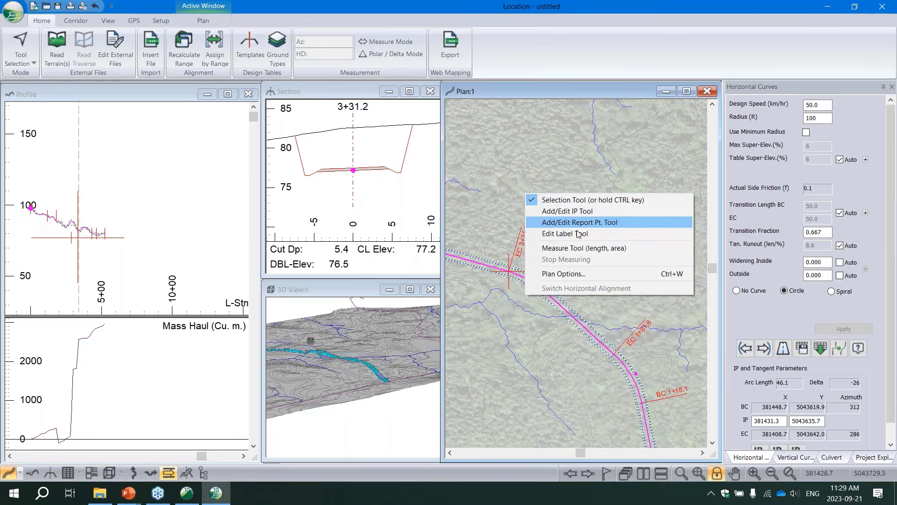
click(579, 274)
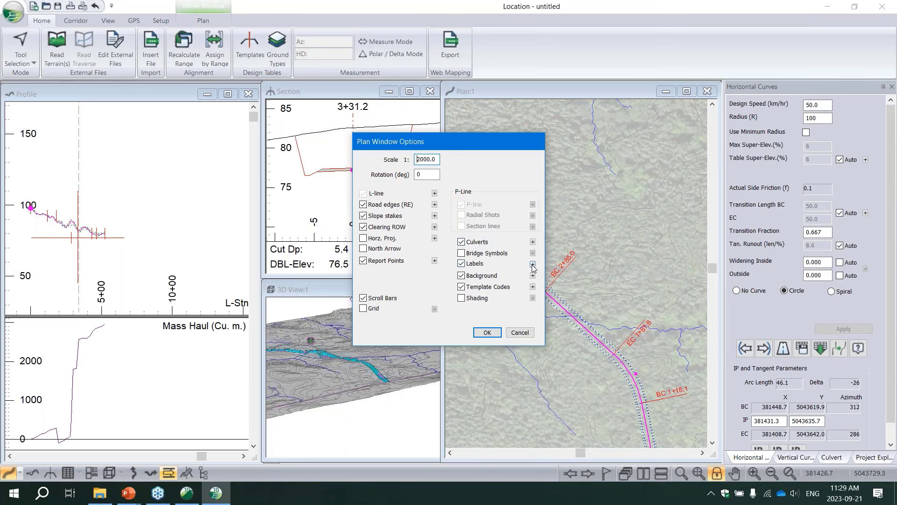
click(533, 264)
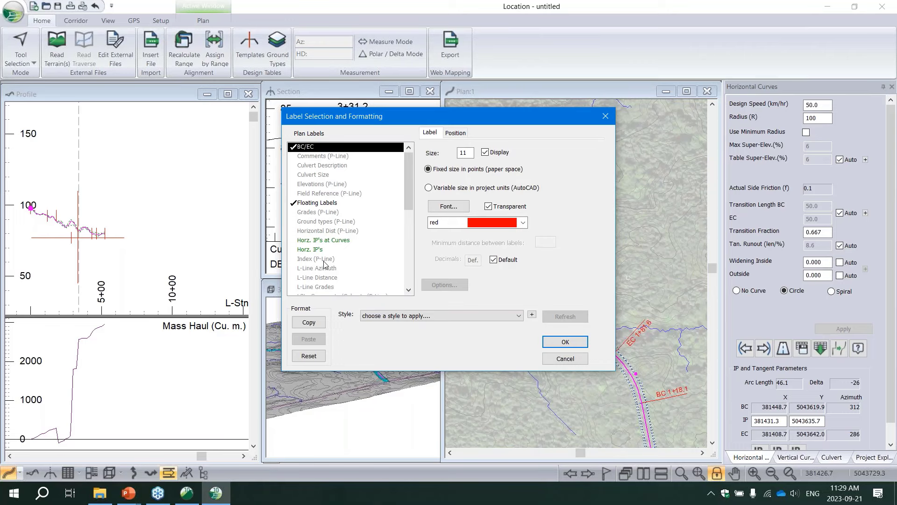
click(578, 360)
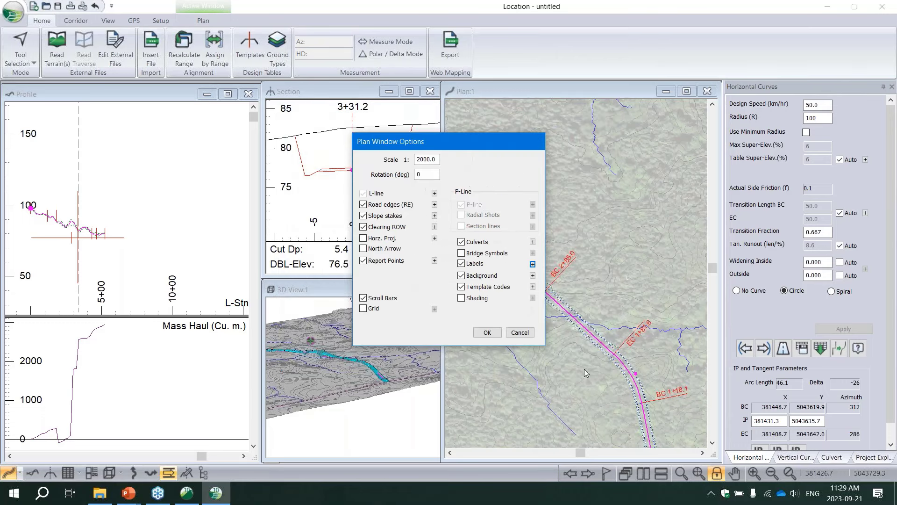
click(521, 332)
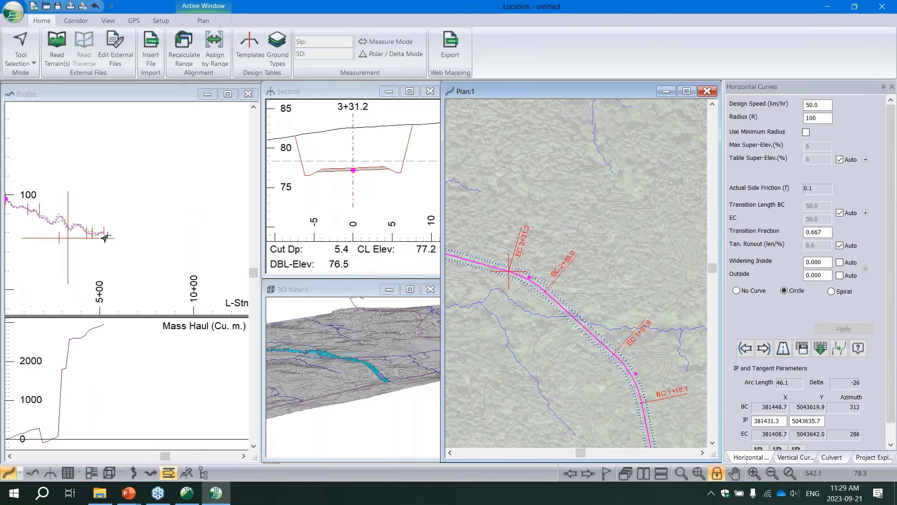
- Draw the vertical alignment in the profile from 0+00 with IPs at about stations 1+00, 2+10 and 3+91, ending at about 5+22
scroll(104, 238, up, 3)
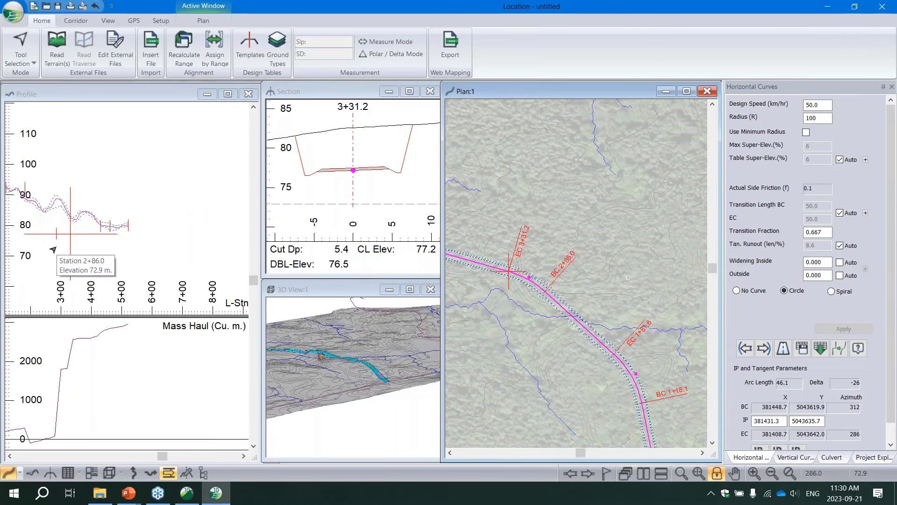
drag(49, 250, 194, 233)
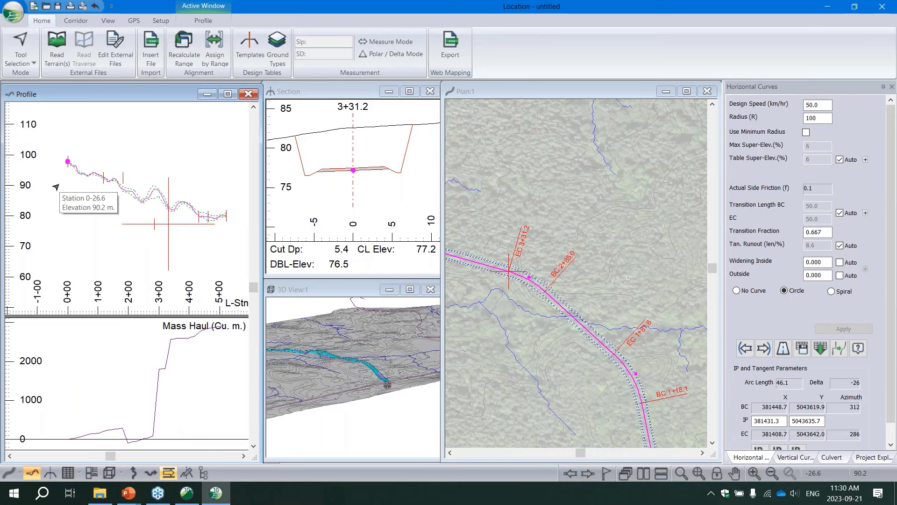
right_click(123, 141)
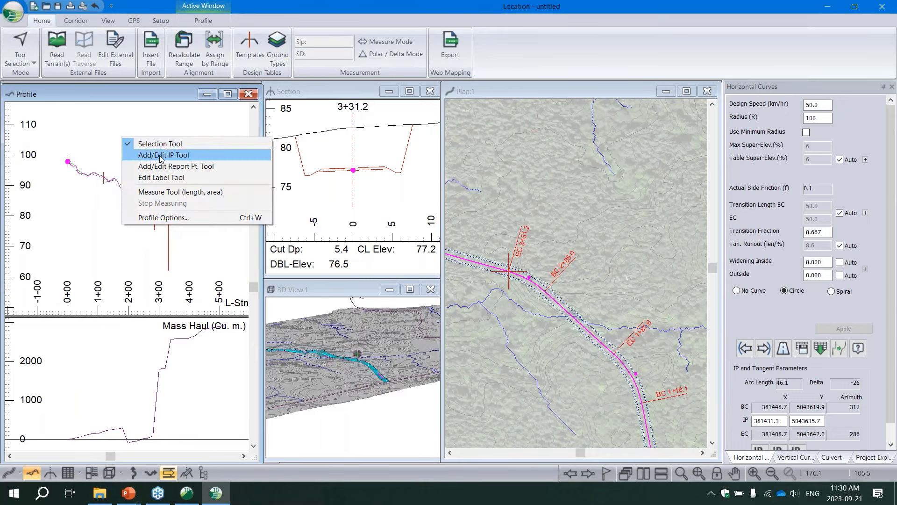
click(145, 155)
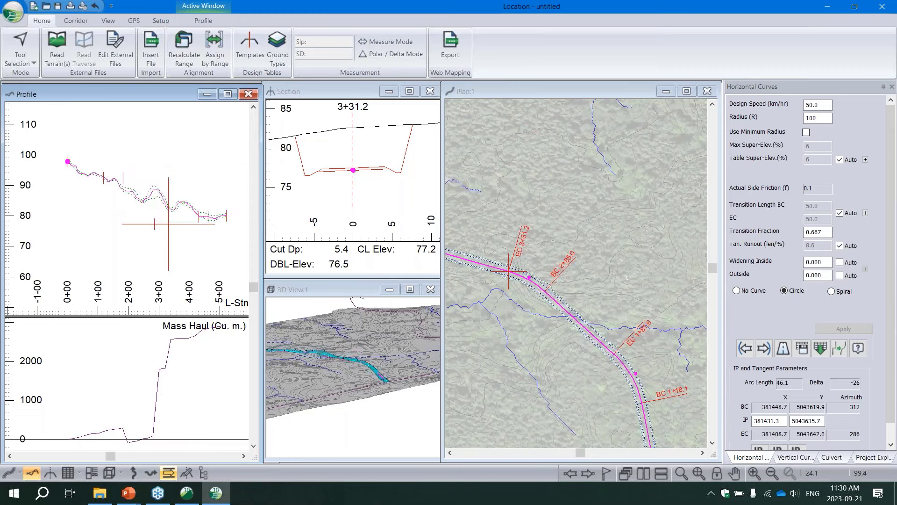
click(69, 161)
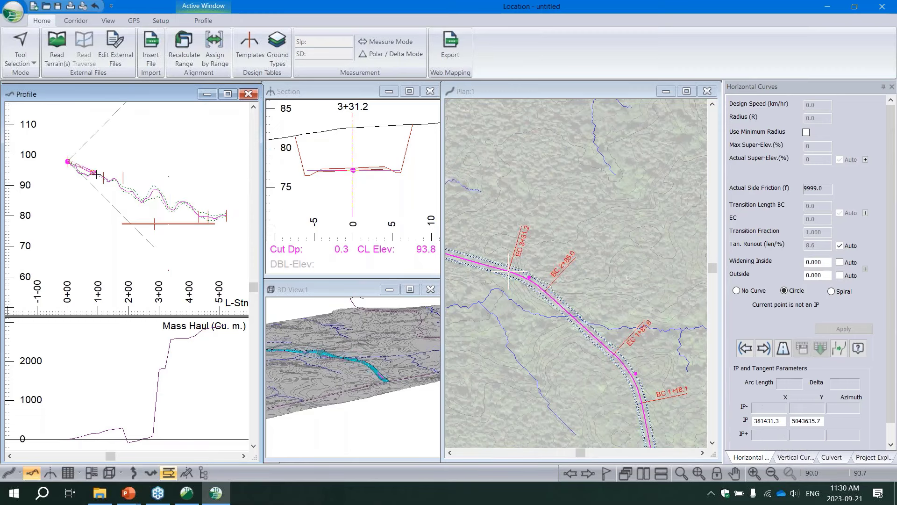
click(98, 179)
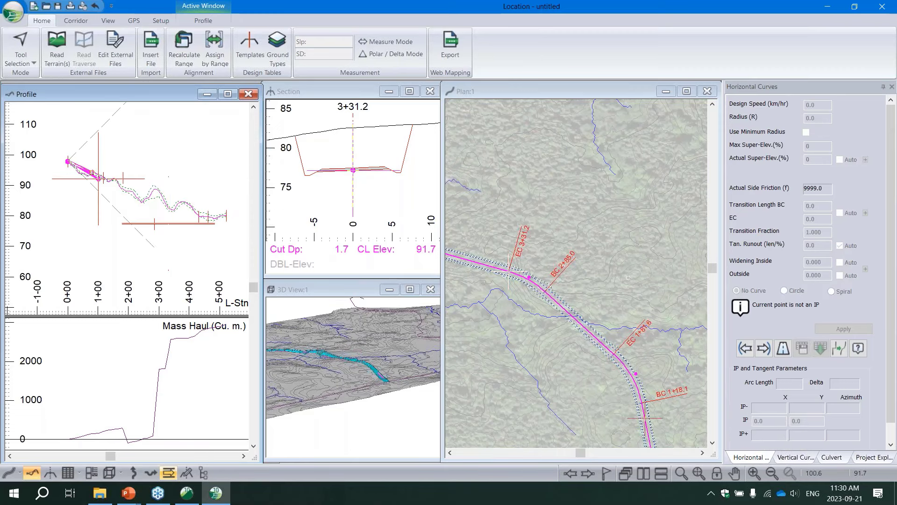
click(130, 192)
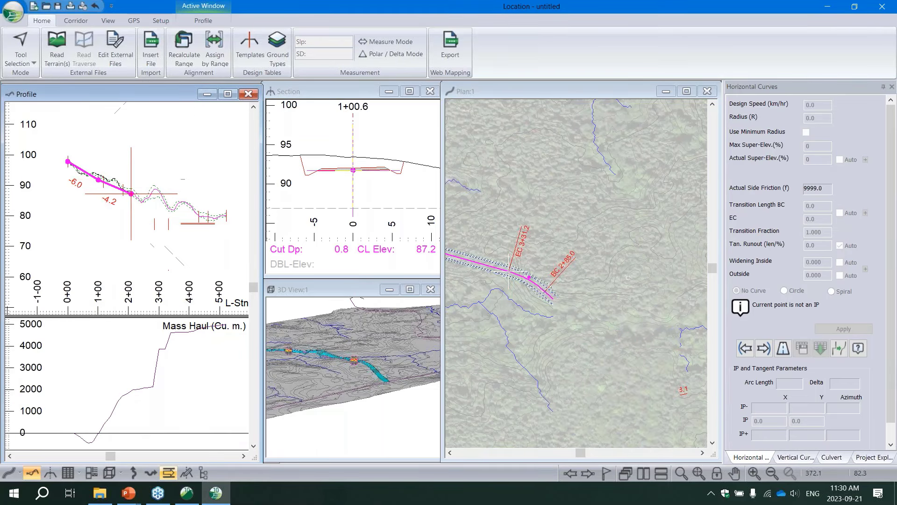
click(187, 207)
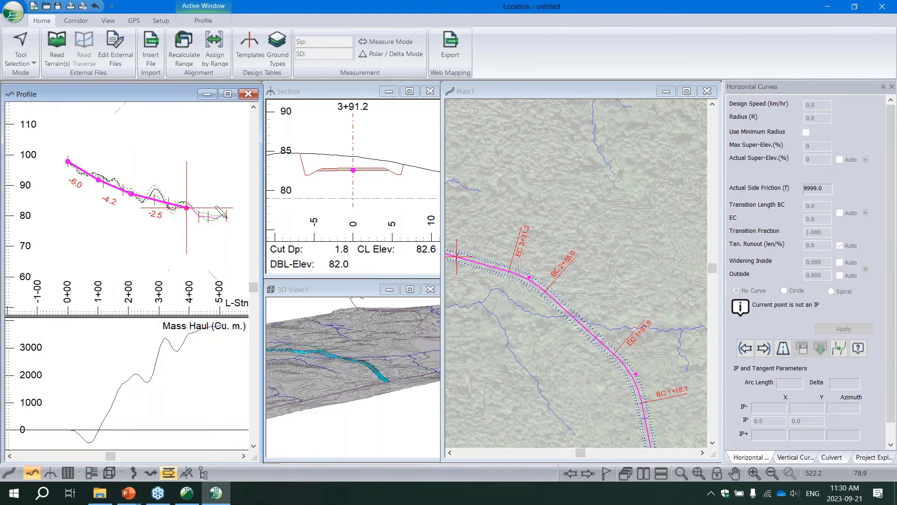
click(229, 217)
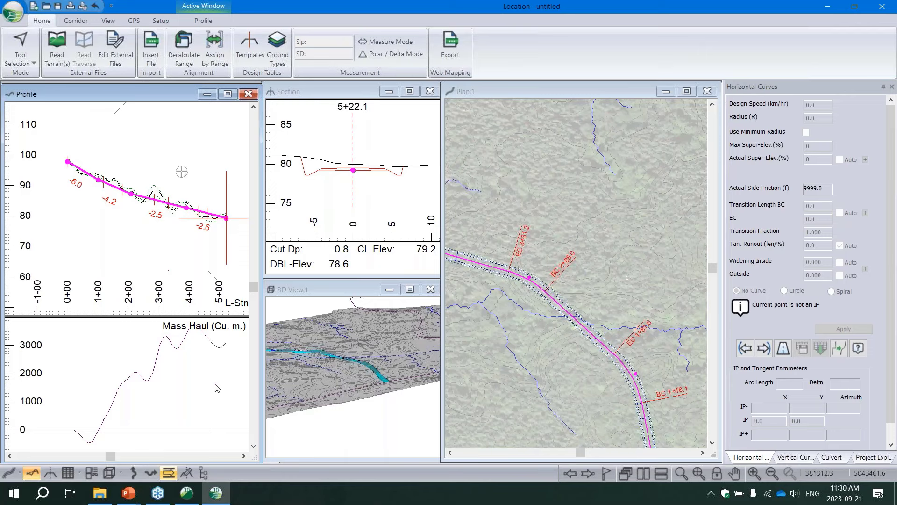
- Enable Free Haul, Over Haul, Borrow and Waste in the mass haul graphic options
right_click(182, 391)
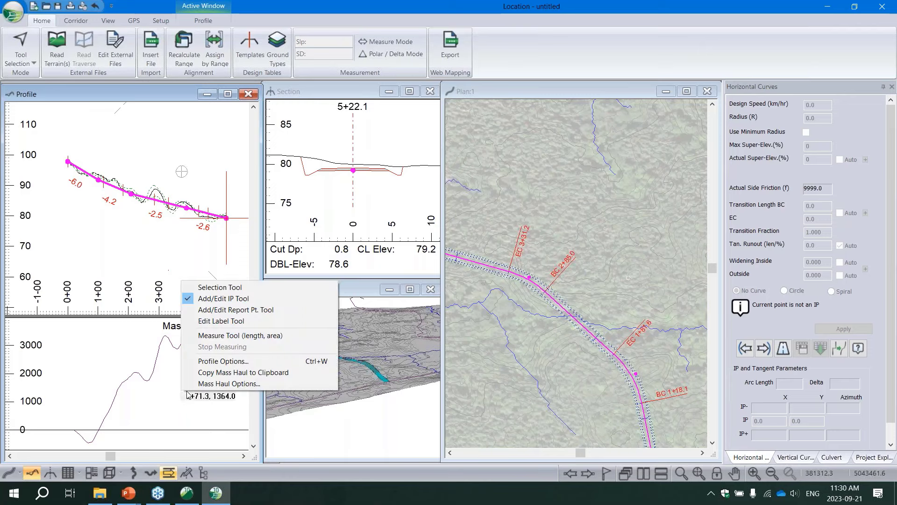
click(208, 384)
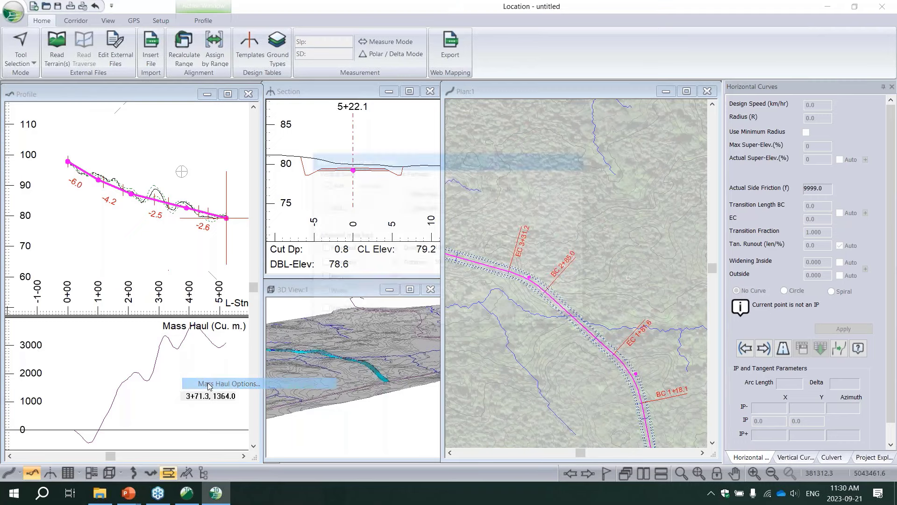
click(321, 248)
click(322, 263)
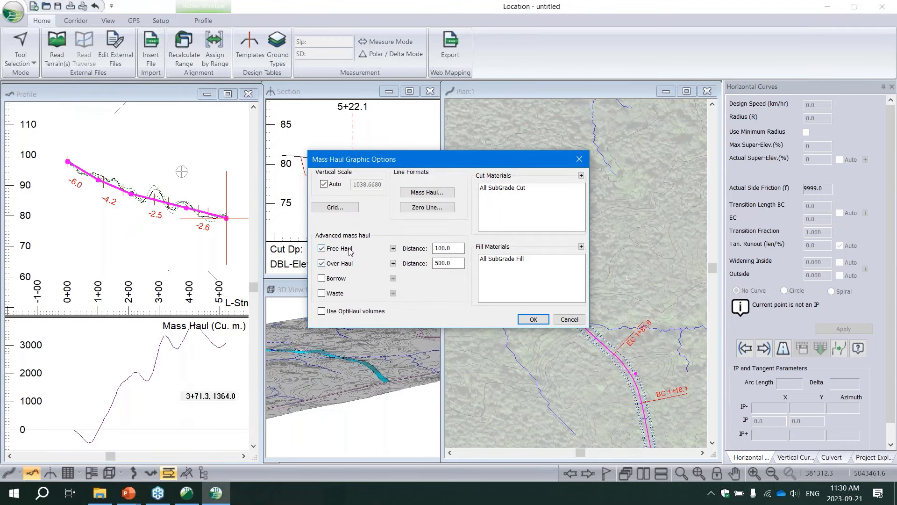
click(321, 279)
click(322, 293)
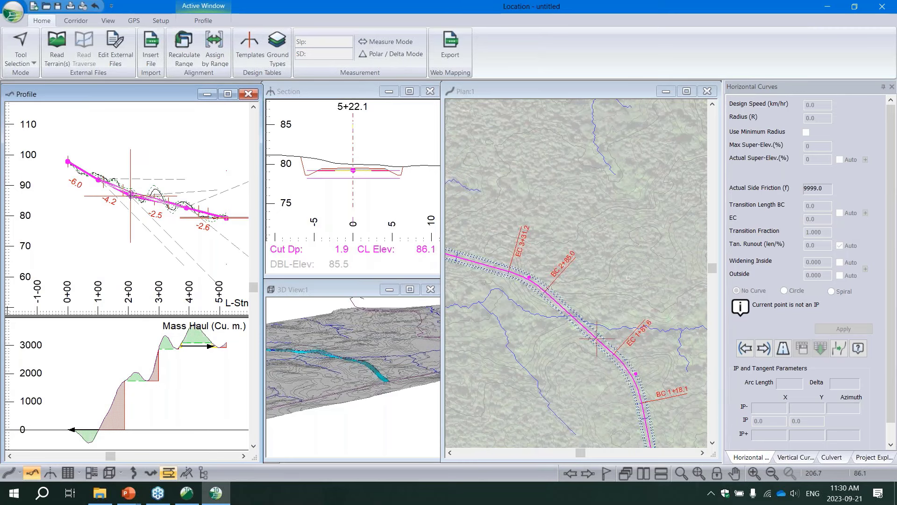
- Adjust the first two interior vertical IPs to about station 0+99.6, elevation 92.7, and station 2+11.5, elevation 88.1, to balance the mass haul
click(130, 197)
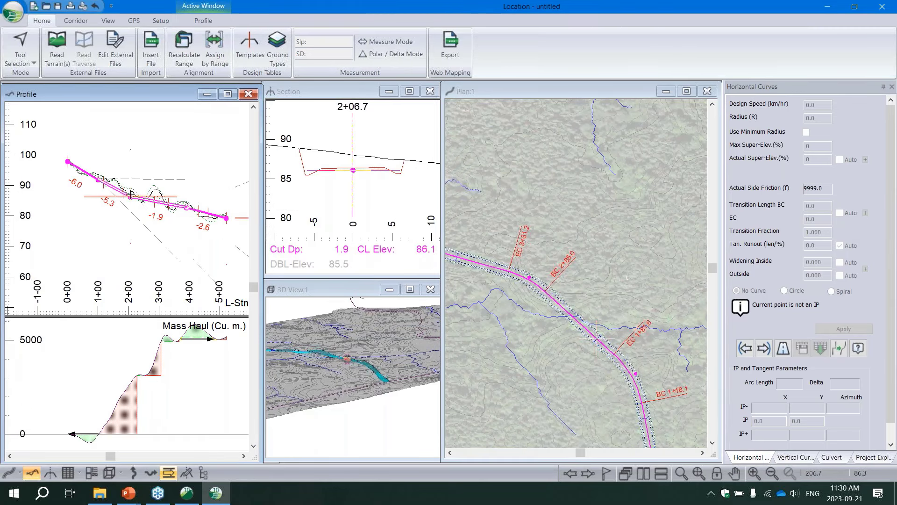
click(133, 191)
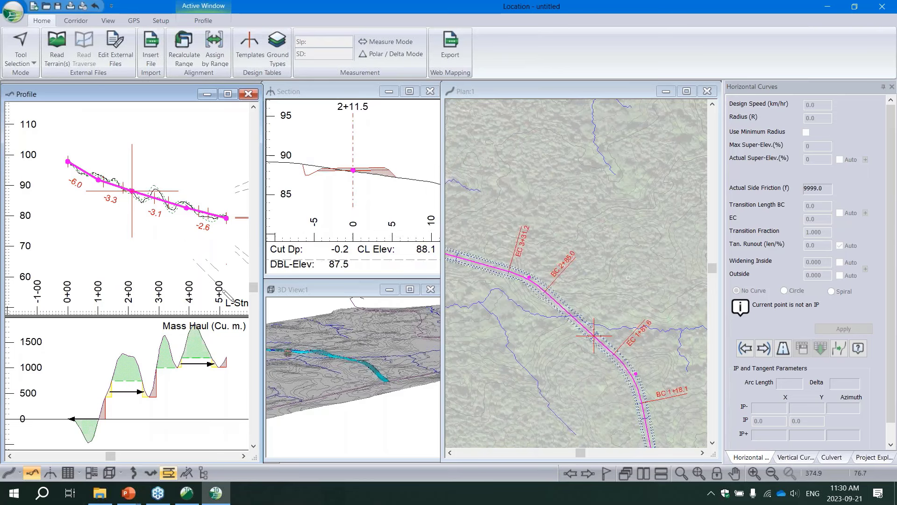
drag(98, 180, 97, 176)
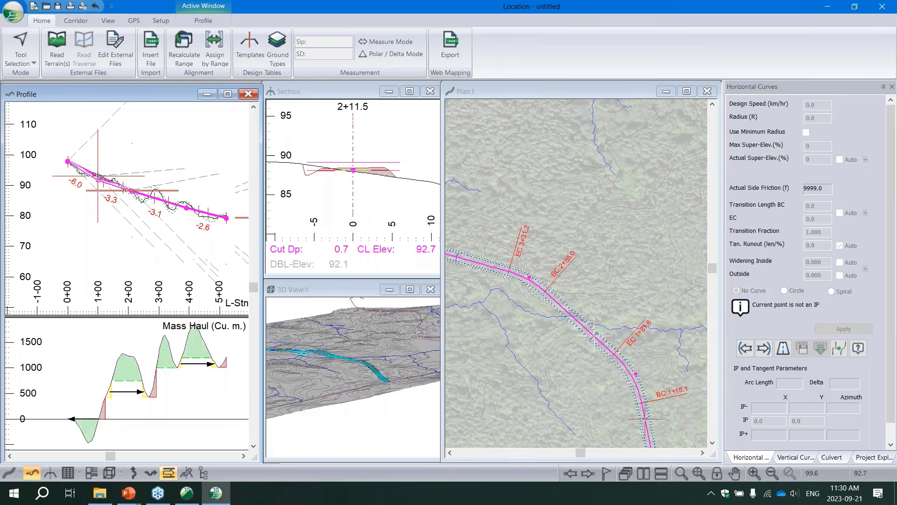
click(98, 177)
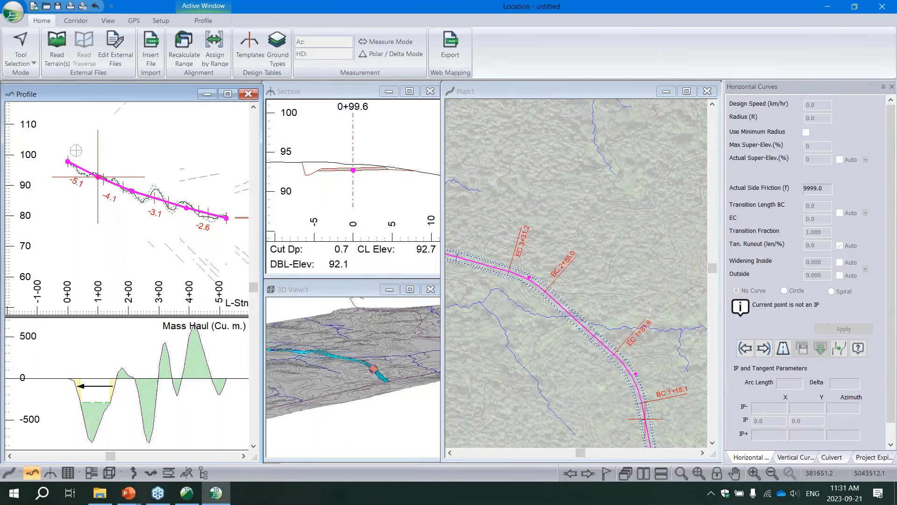
- Apply a parabolic vertical curve with a locked K value of 12 at the vertical IP at station 99.6
click(150, 473)
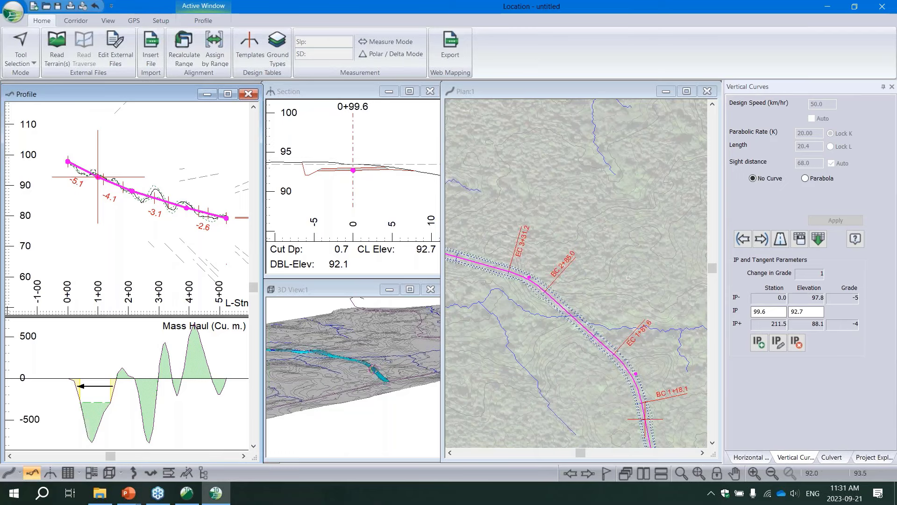
click(805, 178)
click(830, 133)
double_click(818, 133)
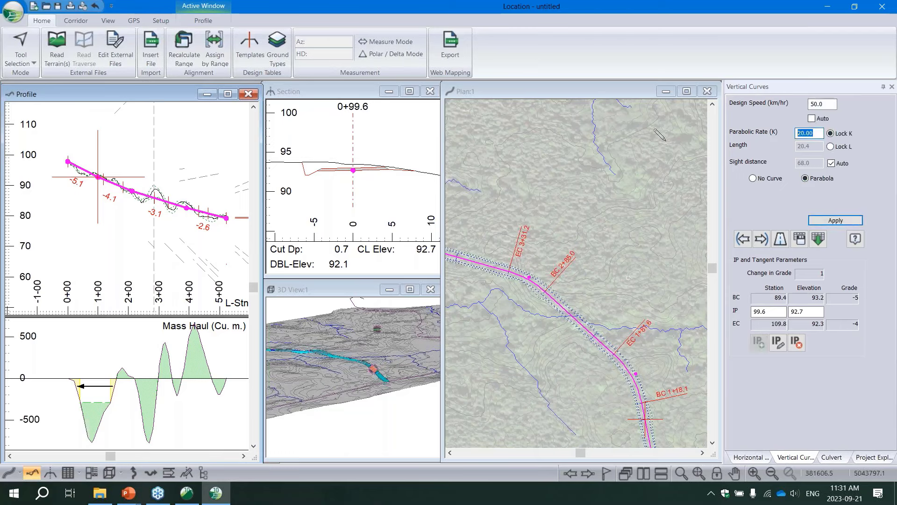
text(12)
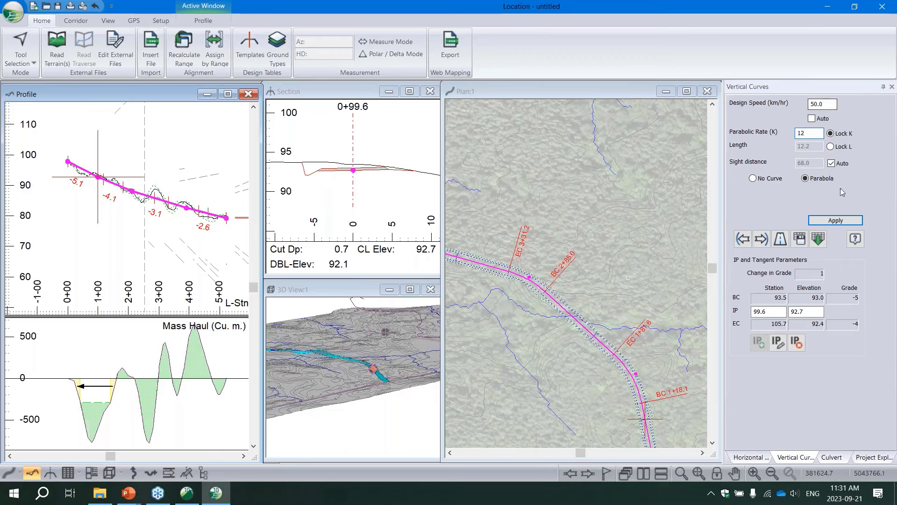
click(835, 220)
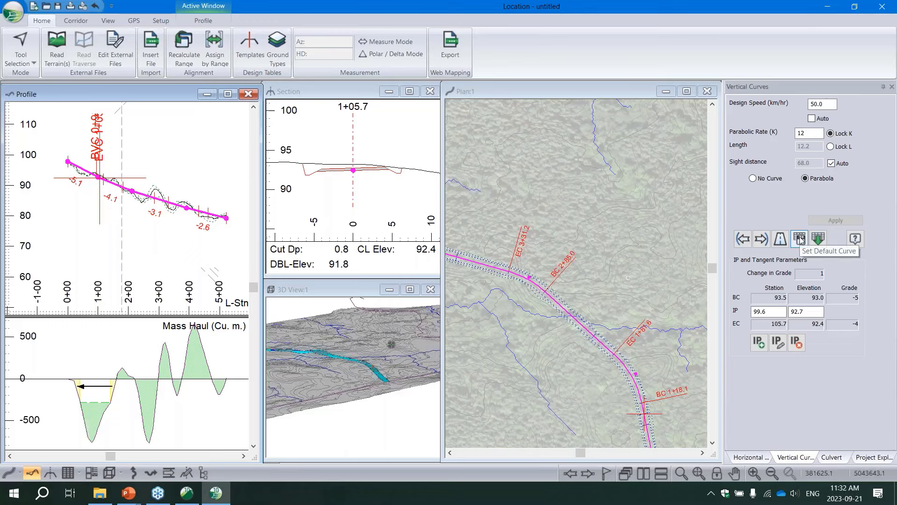
- Set the K 12 parabola as the default vertical curve and apply it to the next two IPs, at stations 211.5 and 391.2
click(800, 239)
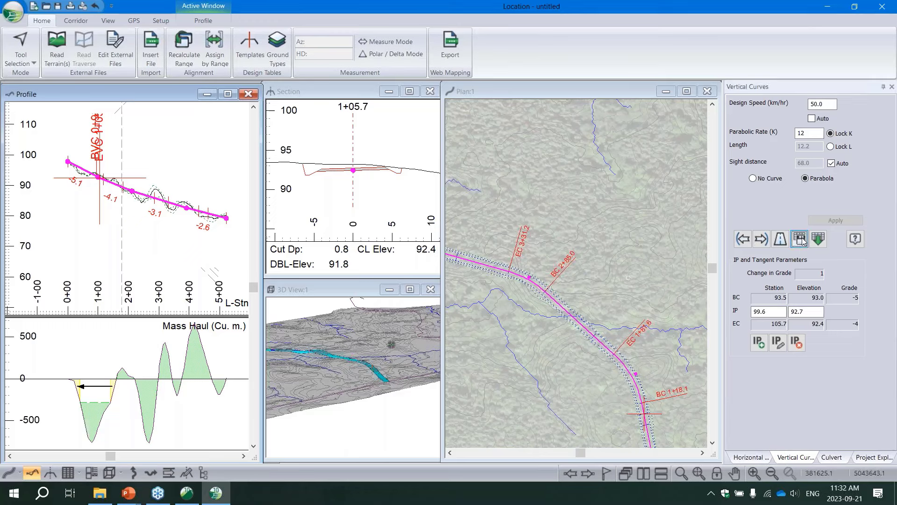
click(762, 239)
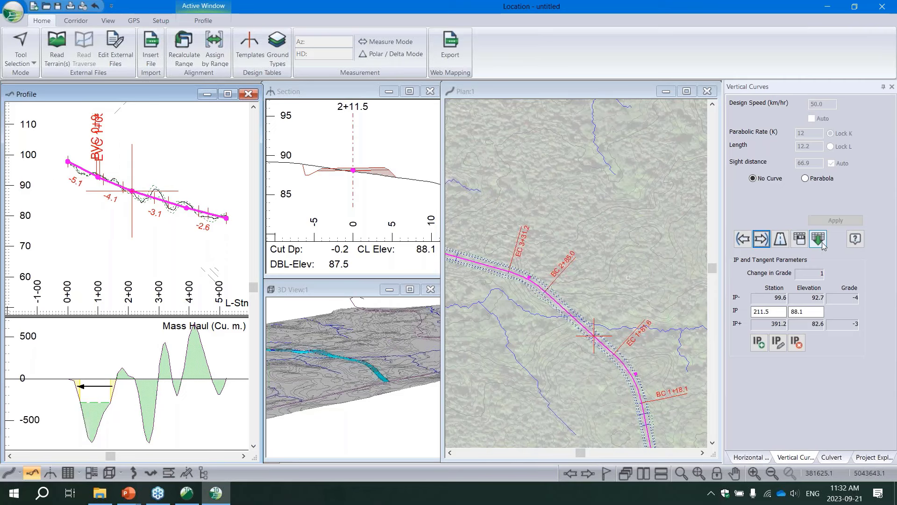
click(819, 239)
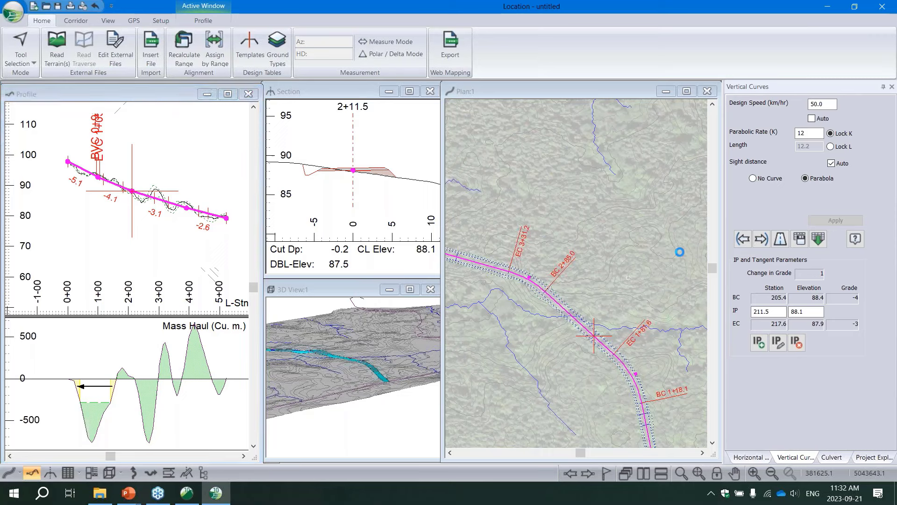
scroll(136, 193, up, 2)
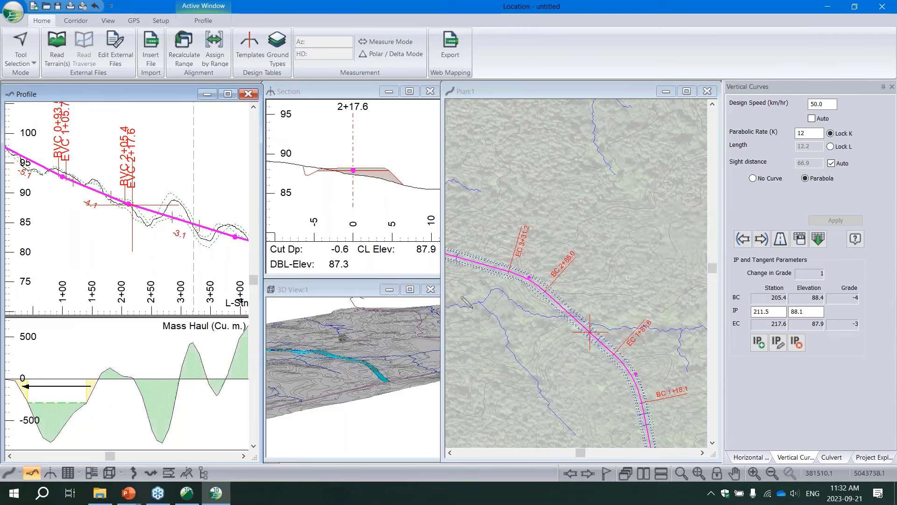
click(761, 239)
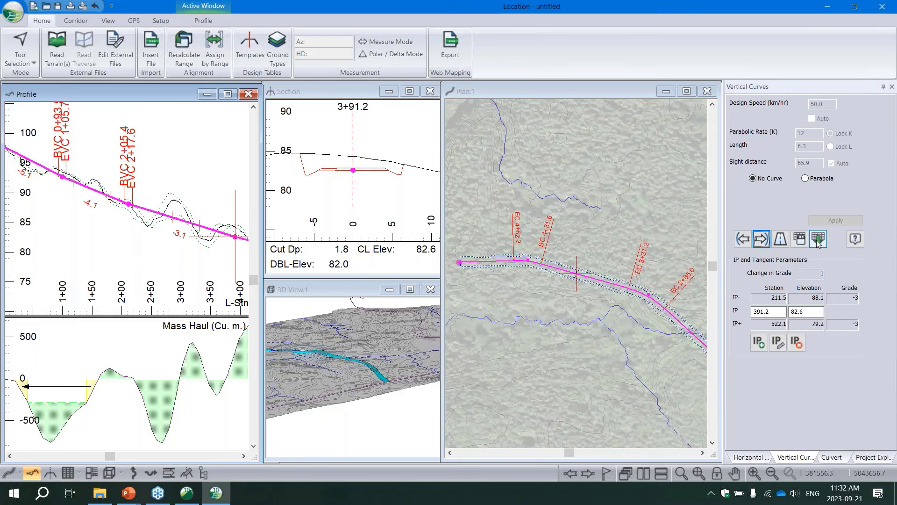
click(818, 240)
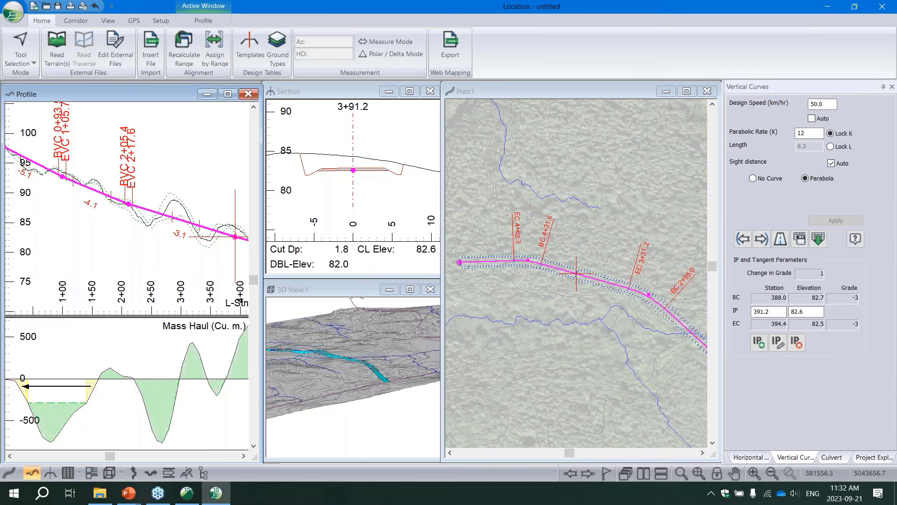
scroll(206, 200, down, 3)
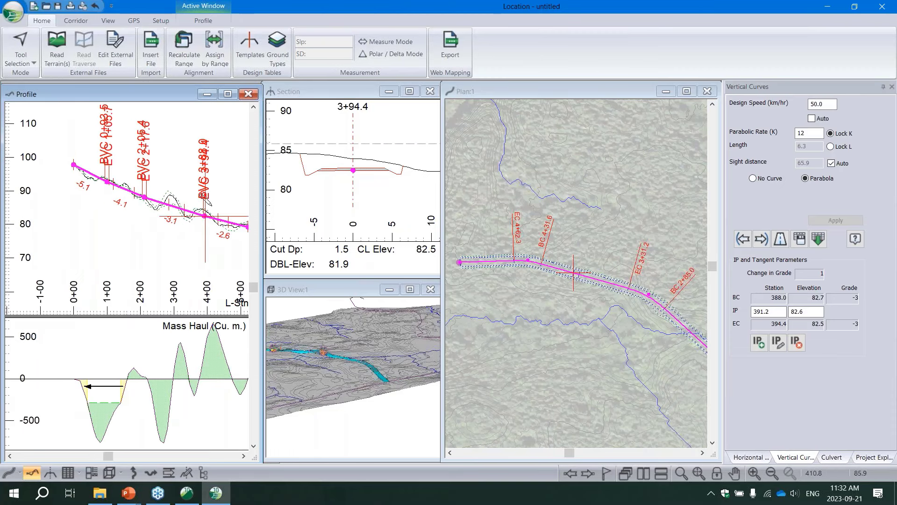
scroll(169, 213, up, 3)
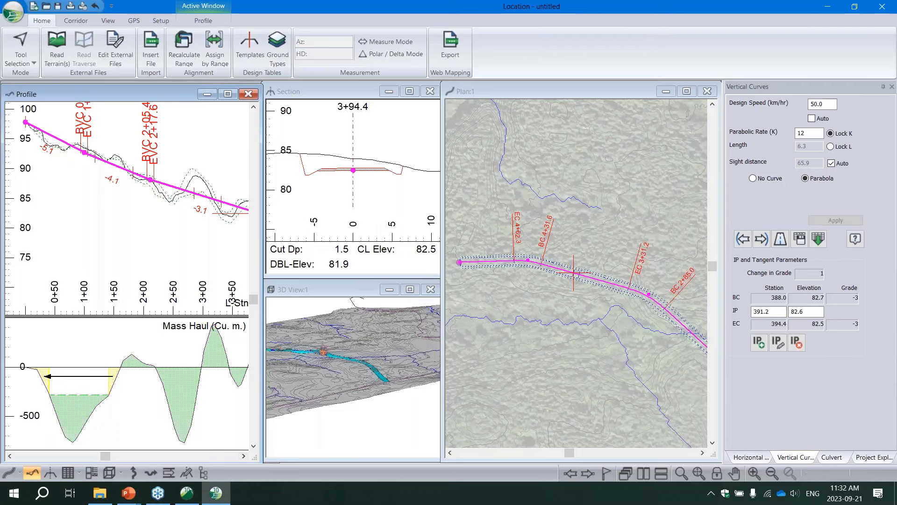
- Update the 3D display lists so the 3D view shows the road with its current vertical alignment
right_click(373, 417)
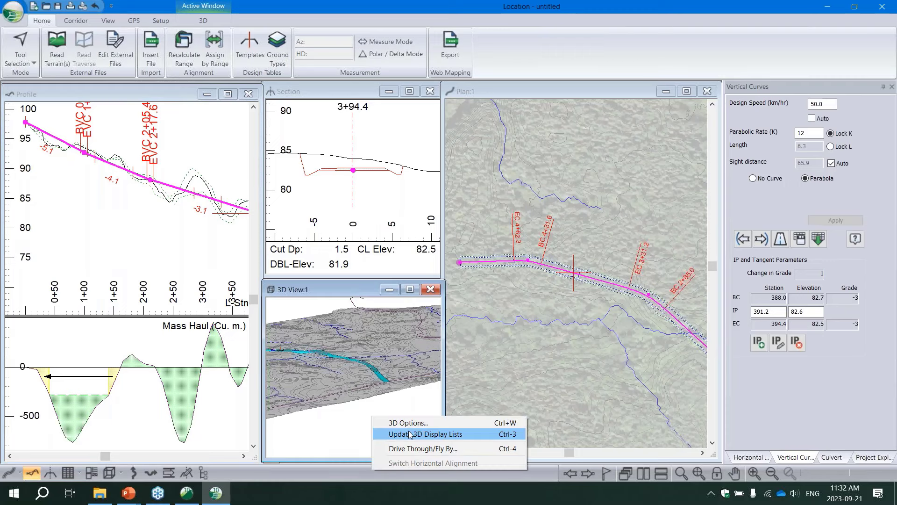
click(410, 434)
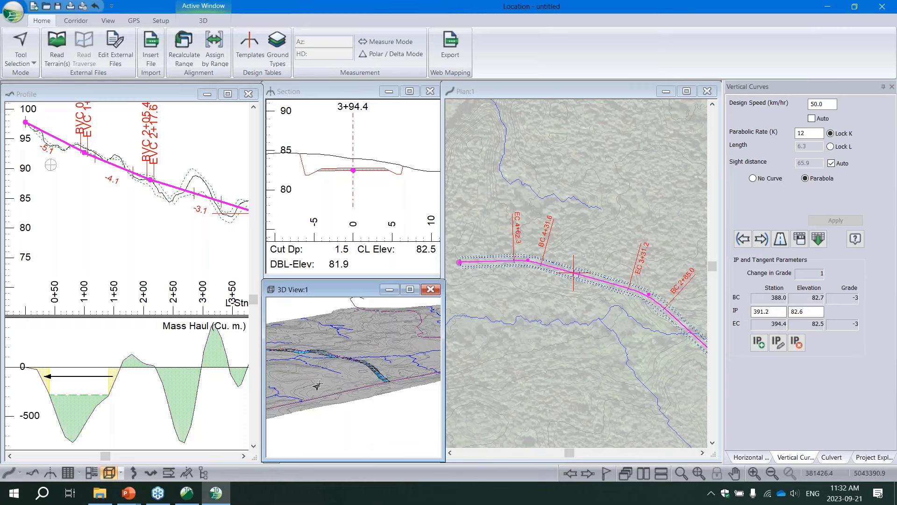
scroll(318, 386, up, 3)
scroll(364, 354, up, 2)
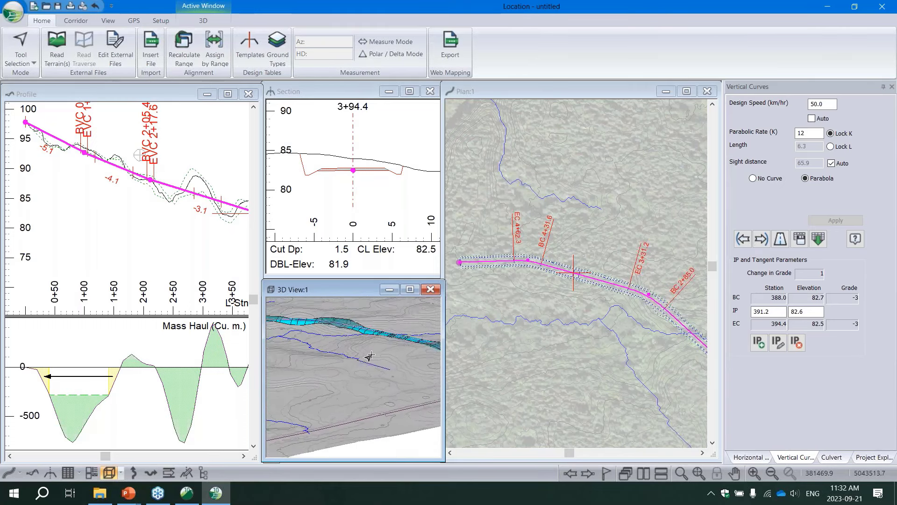
scroll(369, 357, down, 2)
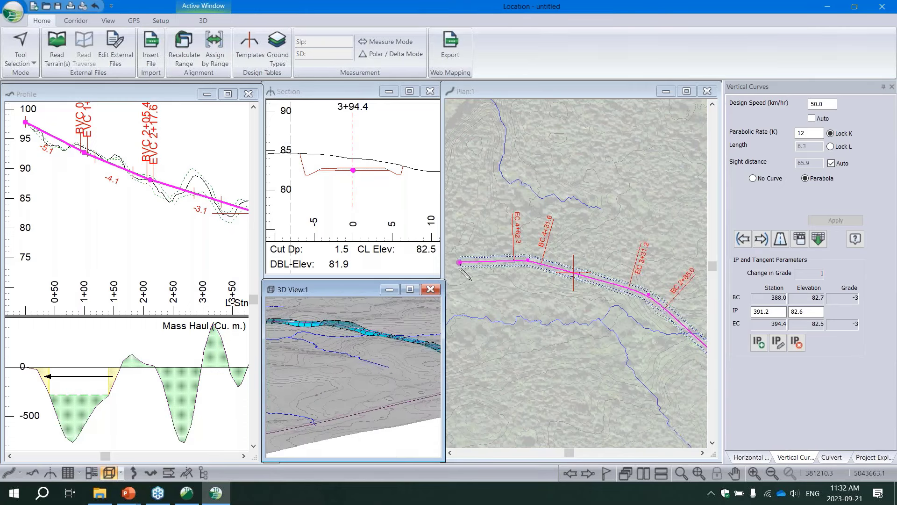
- Switch the plan to the Selection Tool and make the stream crossing near station 2+40 the current point
right_click(663, 181)
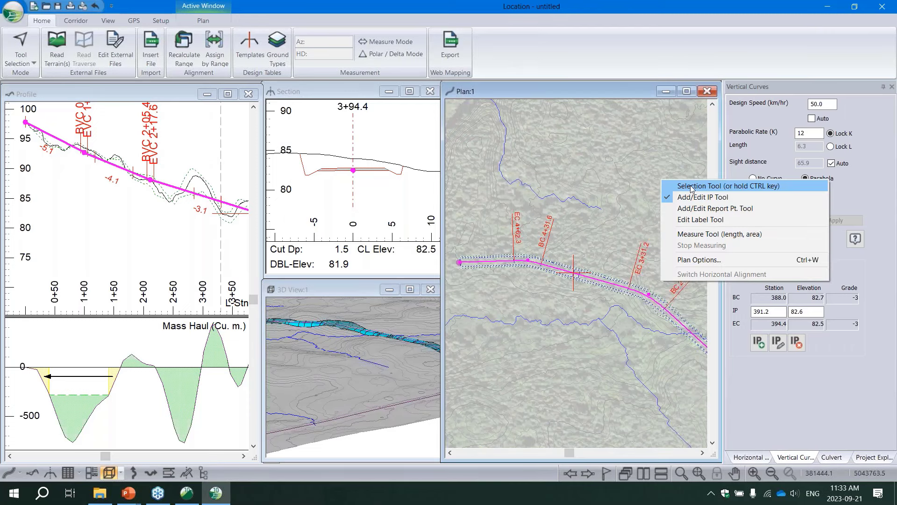
click(692, 186)
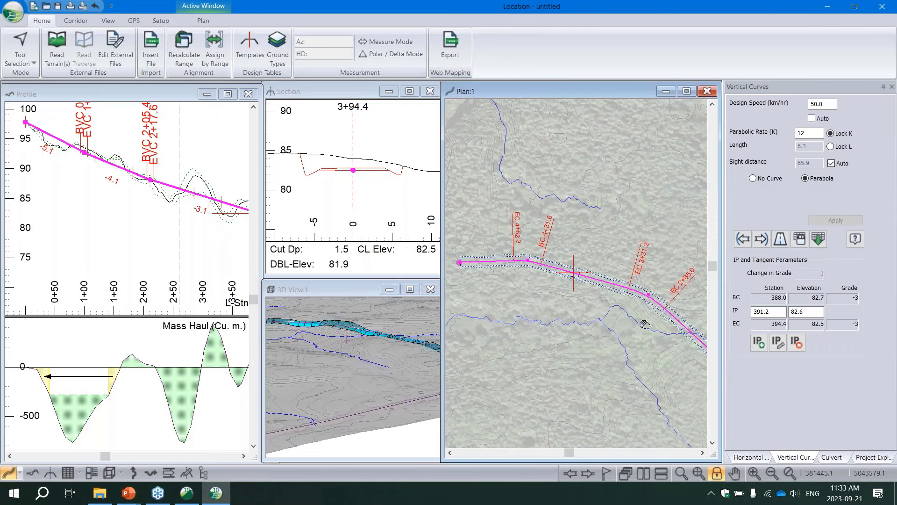
middle_drag(646, 324, 533, 228)
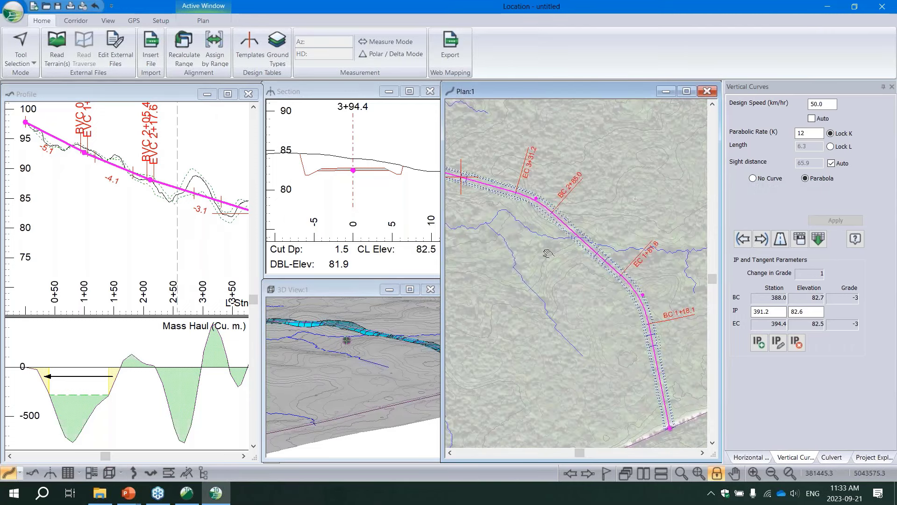
click(578, 240)
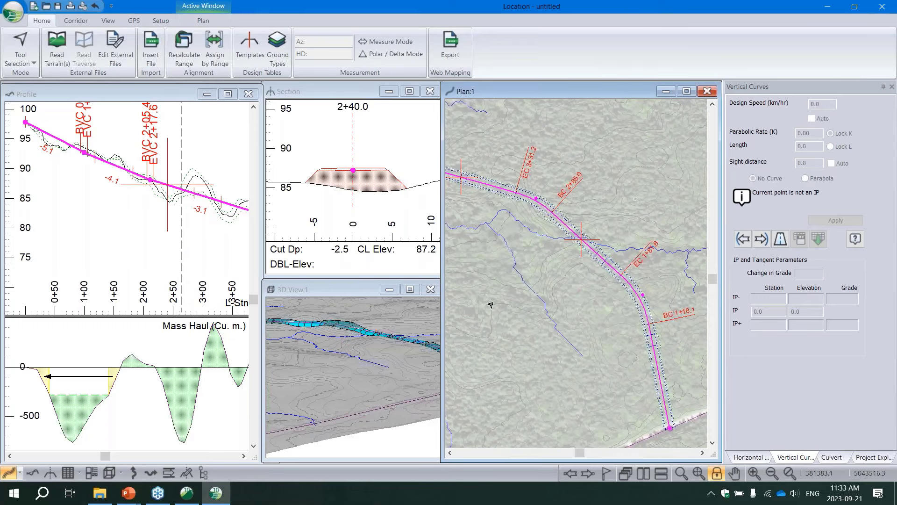
scroll(567, 257, up, 1)
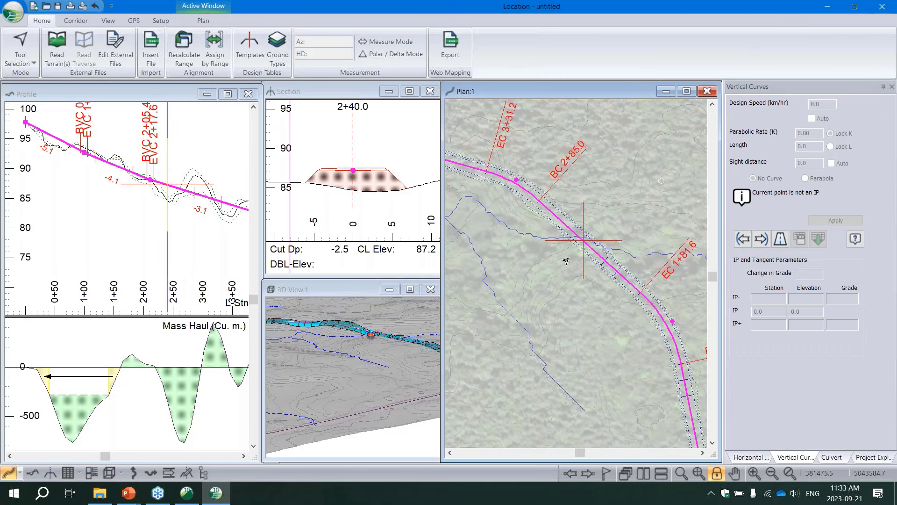
scroll(574, 238, up, 1)
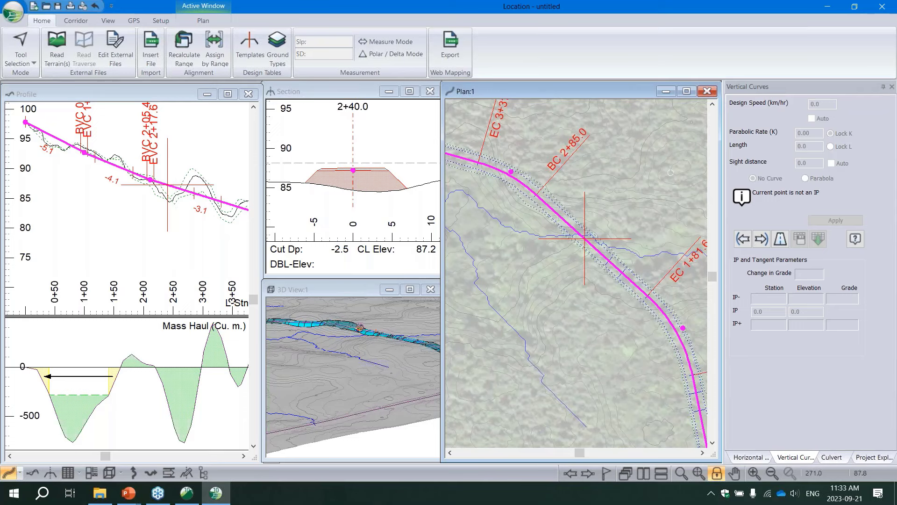
scroll(171, 166, up, 2)
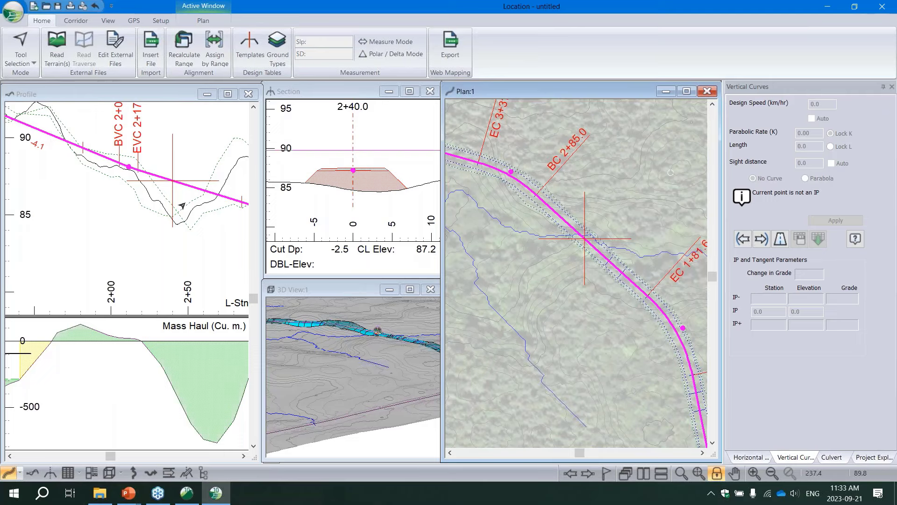
- Add a natural channel (stream) culvert at L-Line station 242.0
click(834, 459)
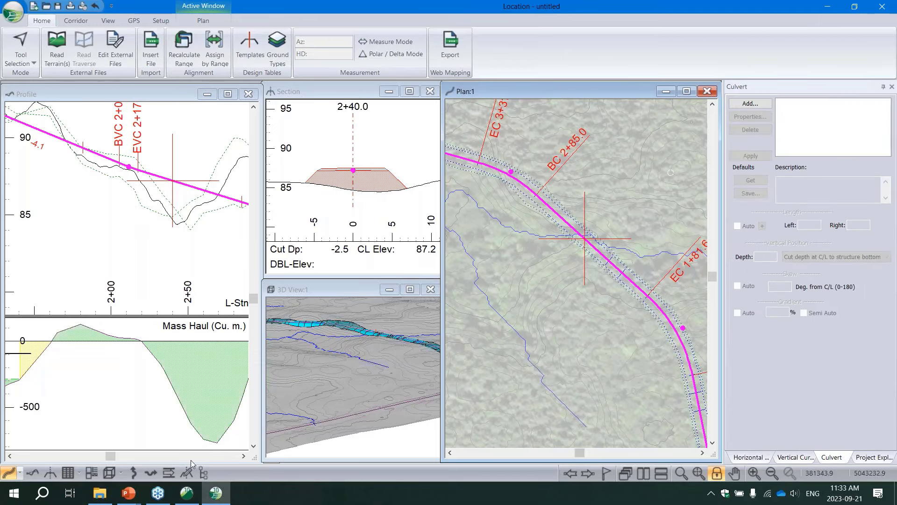
click(168, 474)
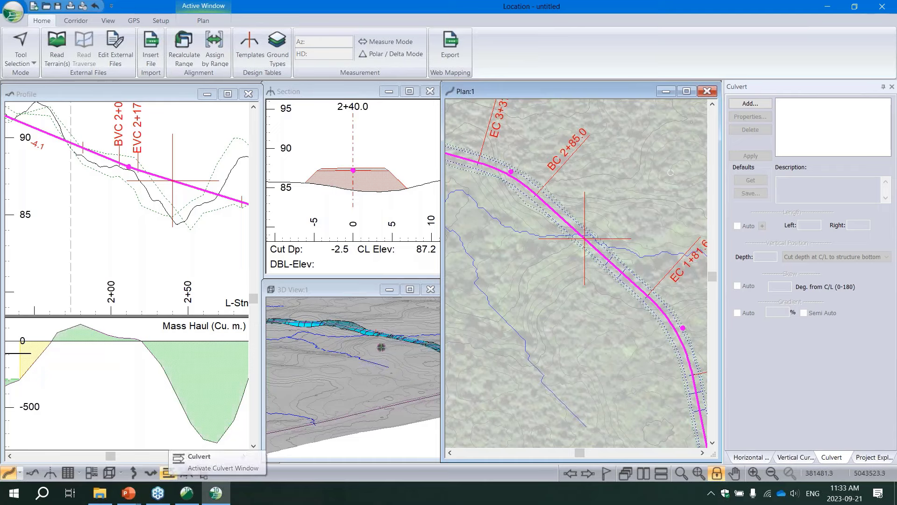
click(750, 104)
drag(435, 172, 363, 167)
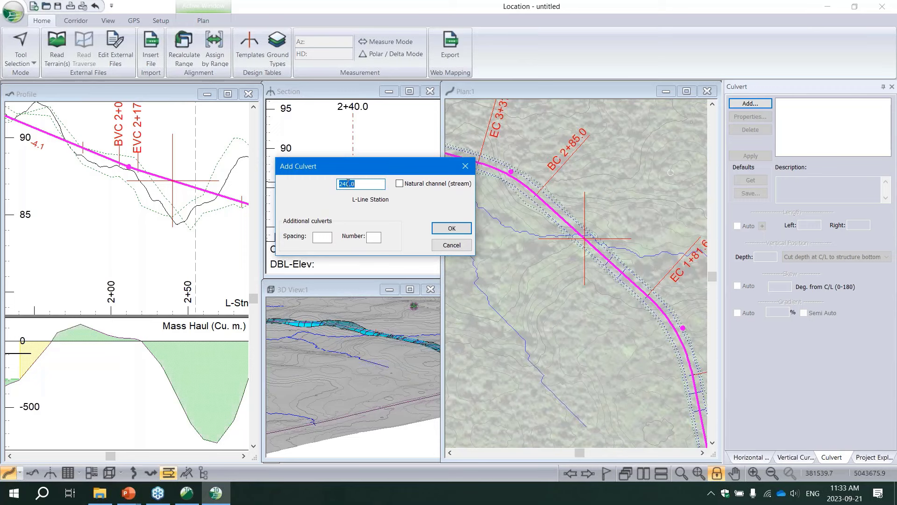
drag(347, 182, 350, 186)
text(2)
click(399, 184)
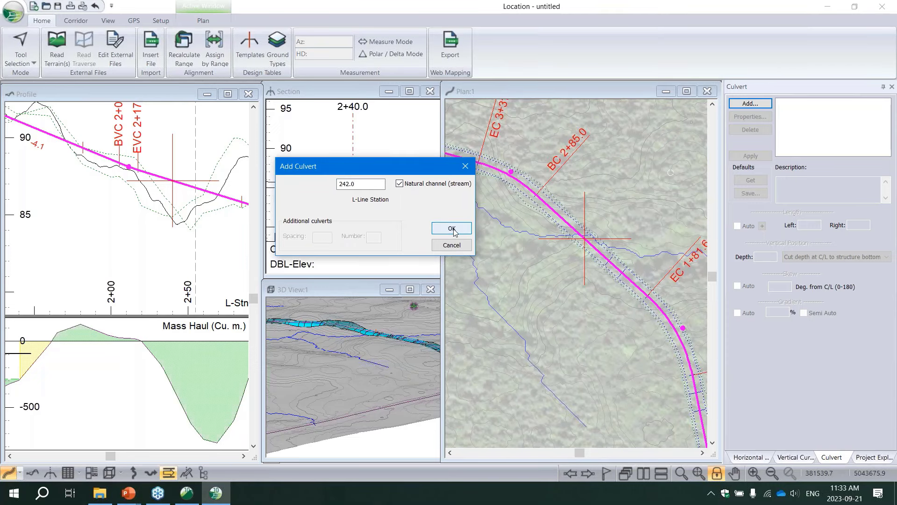
click(451, 228)
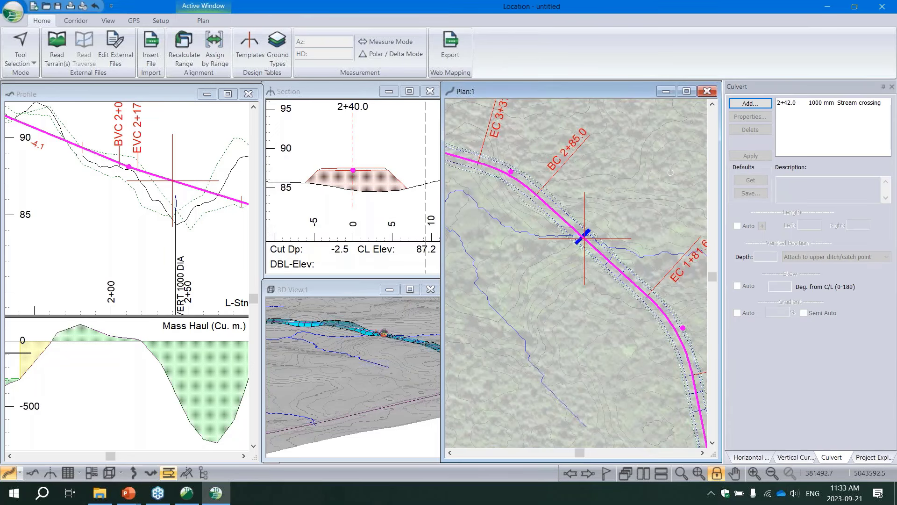
- Turn on automatic skew for the 2+42.0 stream culvert and keep Circular Pipe as its shape with a 1000 mm diameter
click(791, 102)
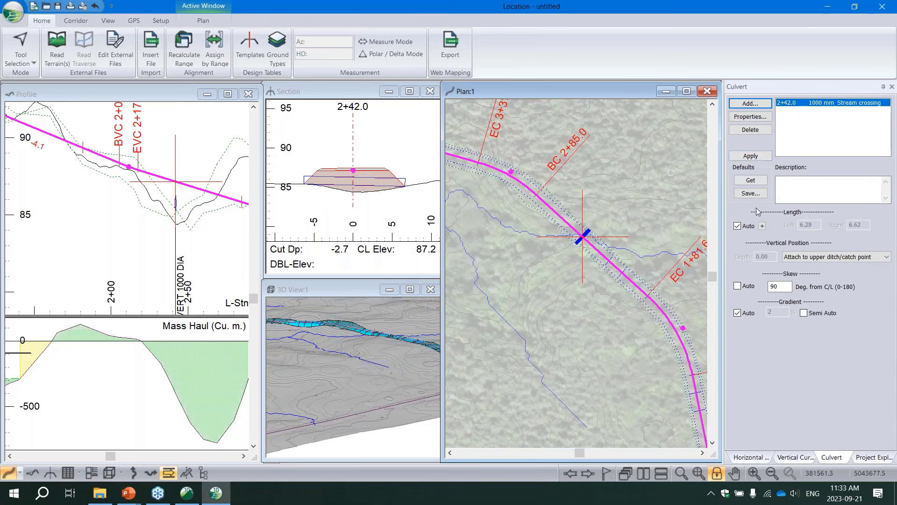
click(737, 286)
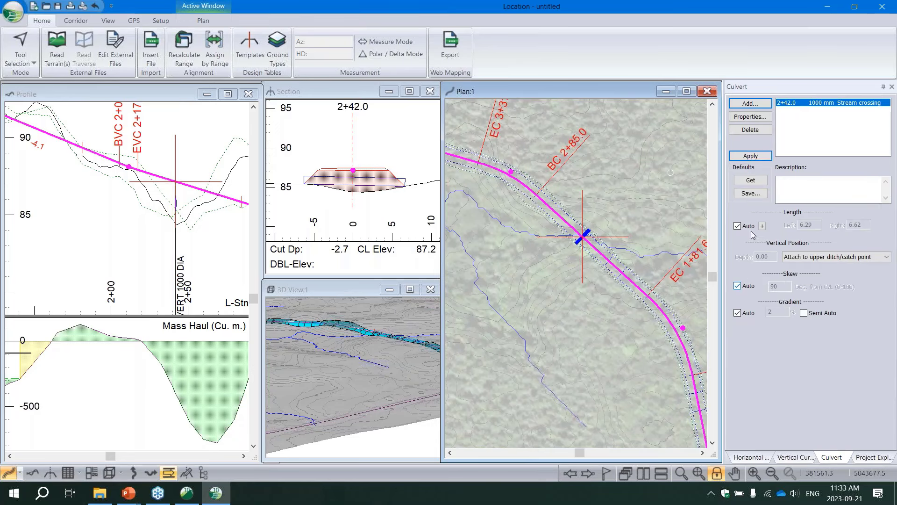
click(748, 118)
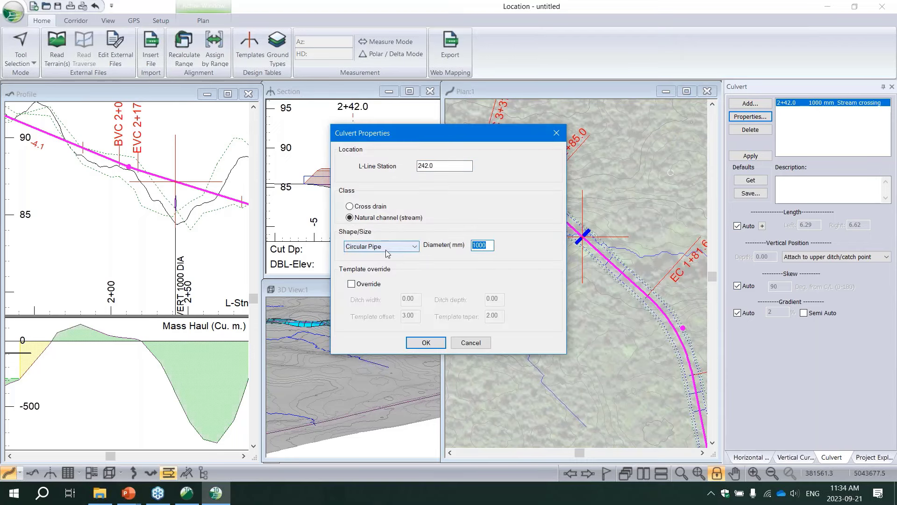
click(387, 253)
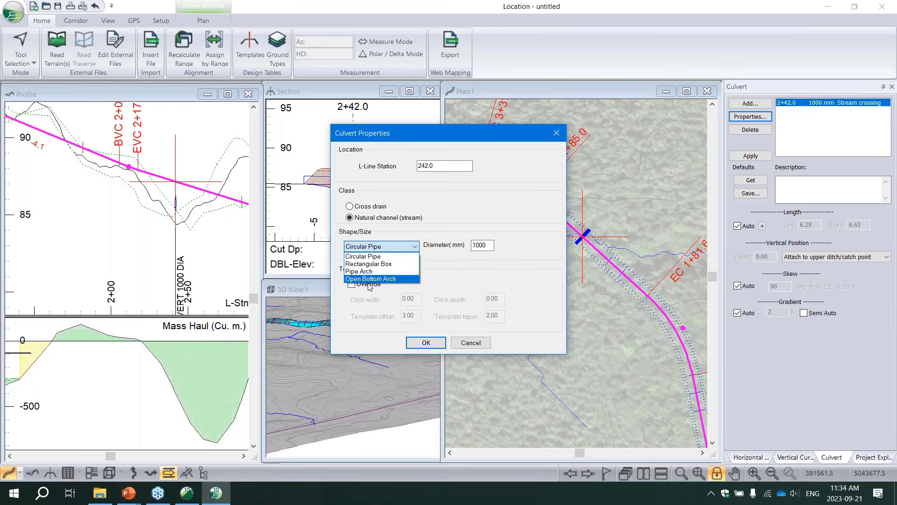
click(370, 256)
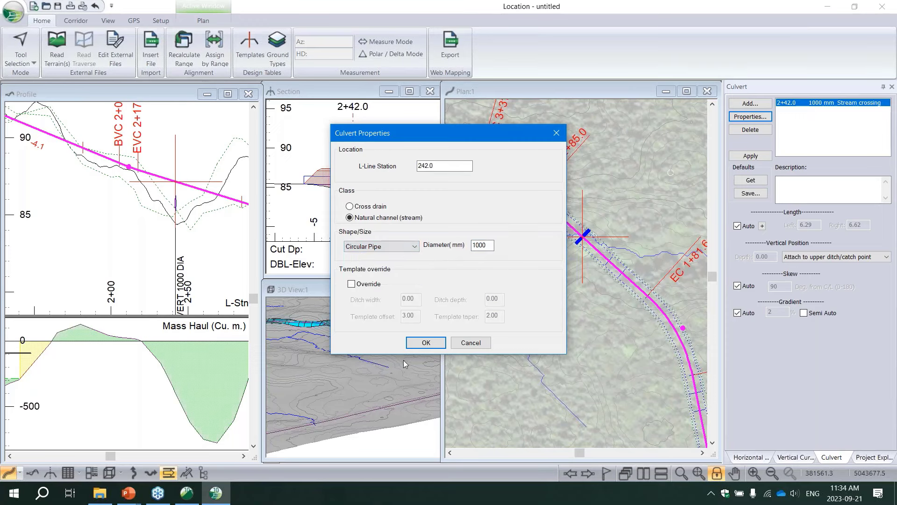
click(427, 343)
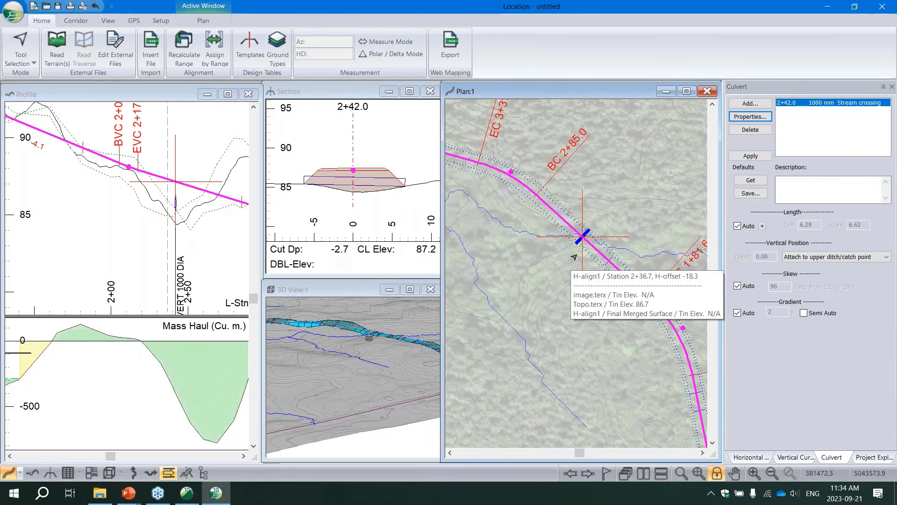
- Examine the stream culvert under the road in the 3D view and the options for adding further culverts
scroll(690, 241, up, 1)
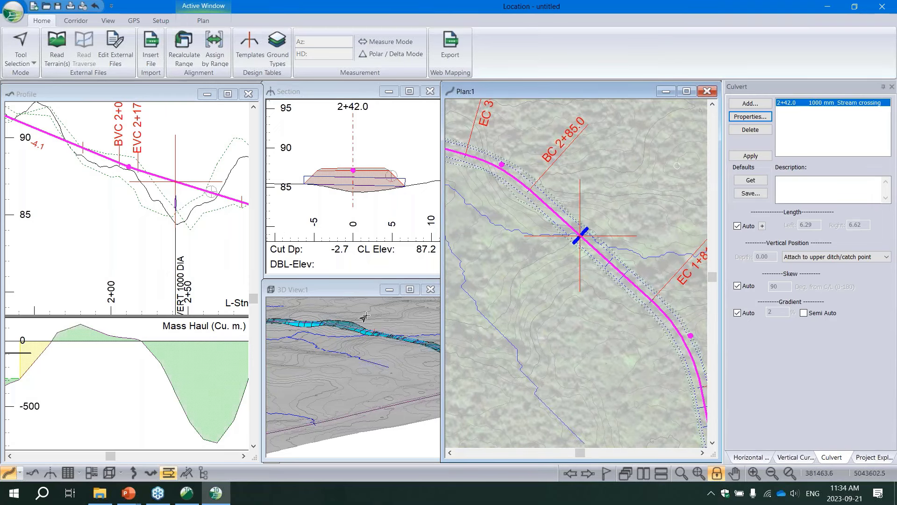
scroll(362, 351, up, 3)
drag(351, 359, 395, 360)
scroll(327, 359, up, 5)
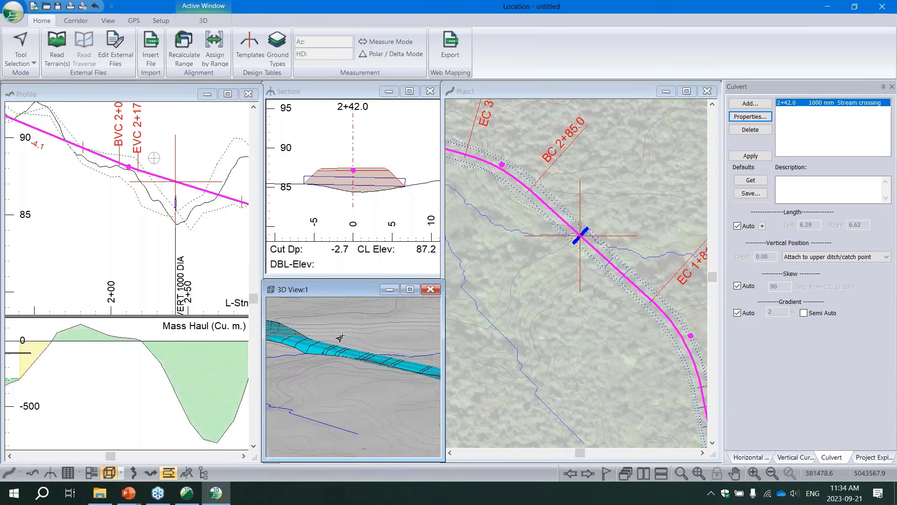
scroll(311, 359, up, 3)
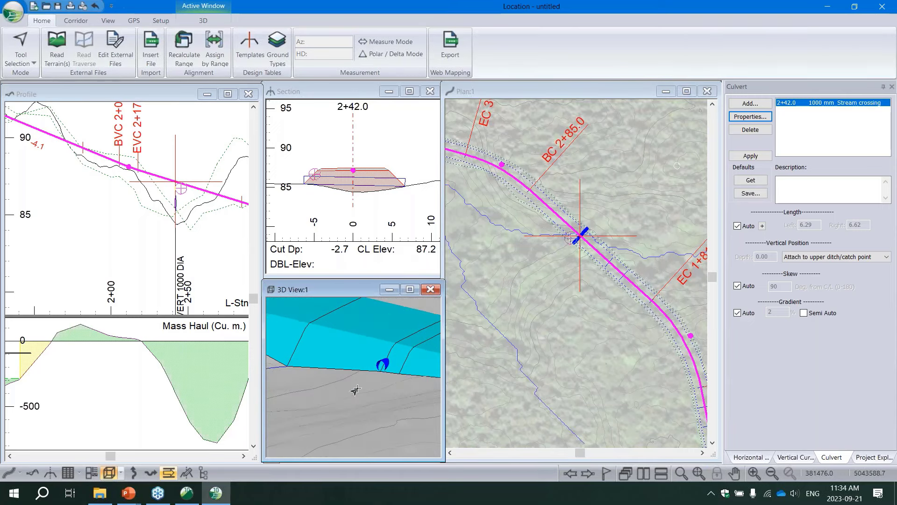
scroll(327, 381, up, 2)
scroll(327, 380, down, 2)
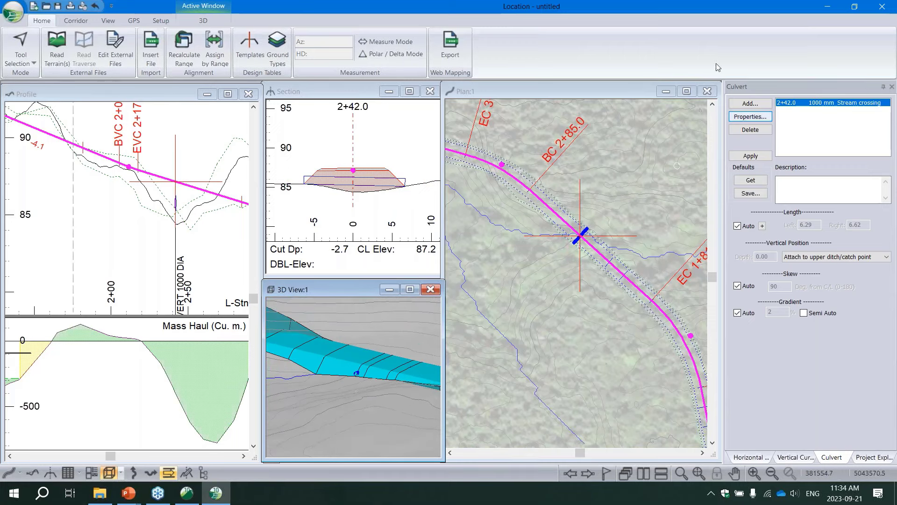
click(751, 104)
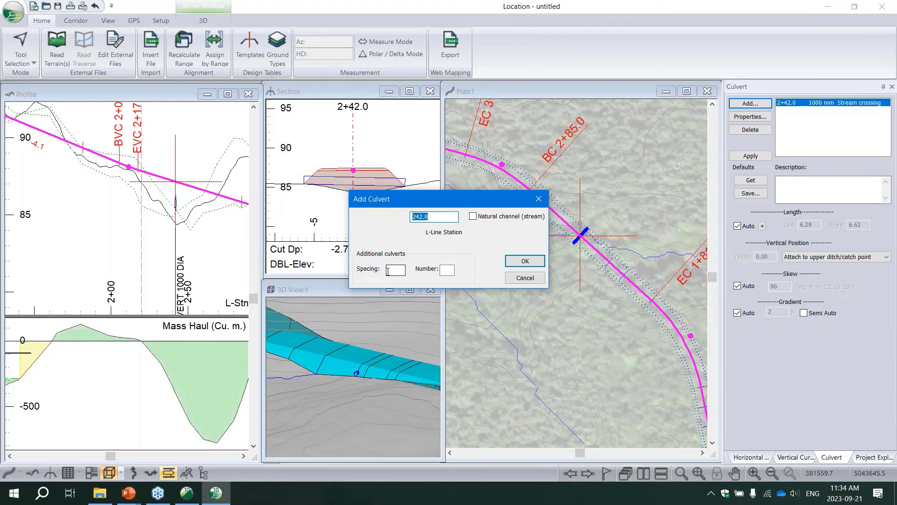
click(539, 282)
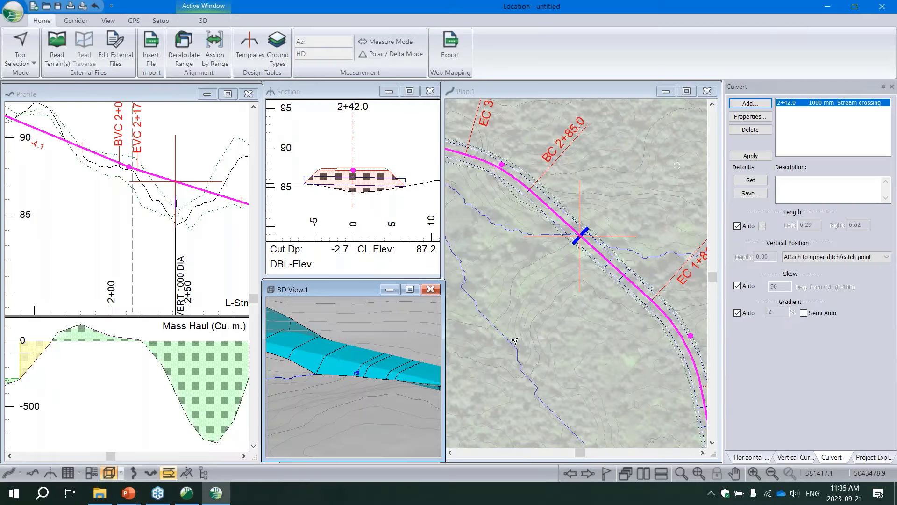
- Maximize the 3D view to show the whole road corridor and start a drive-through along it
click(411, 291)
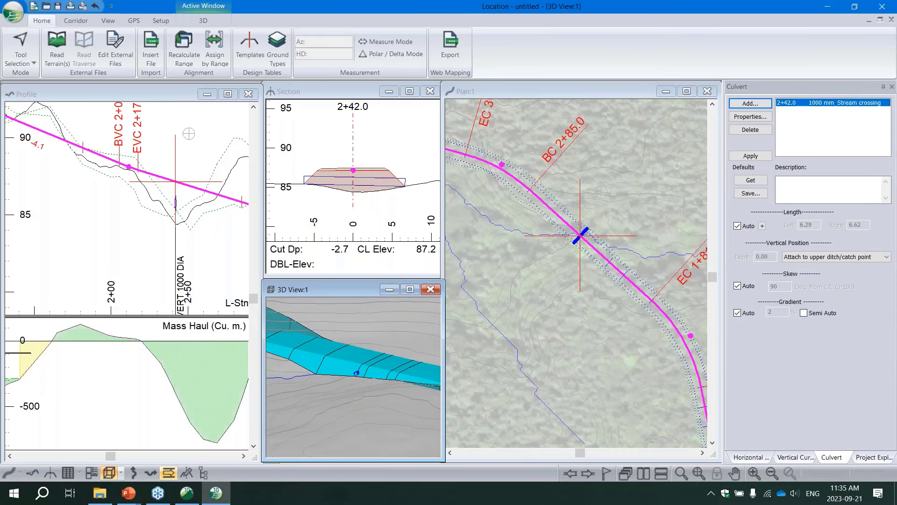
scroll(453, 285, down, 3)
scroll(684, 460, down, 3)
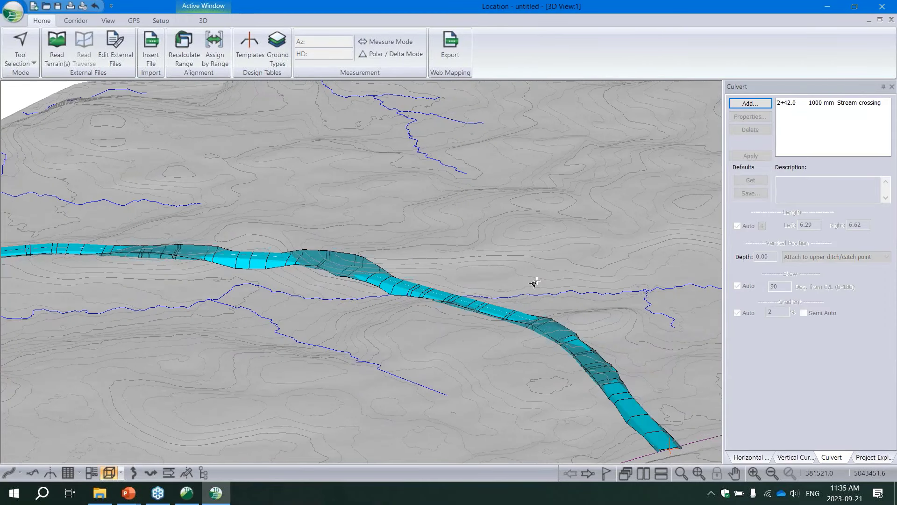
click(198, 19)
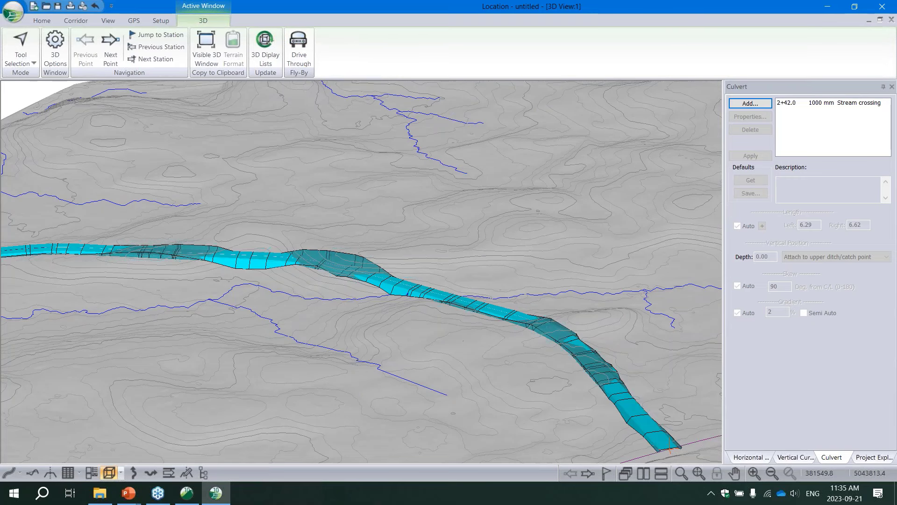
click(298, 56)
- Include a target object in the drive-through at distance 100, with a height of 2 and a width of 5
click(528, 274)
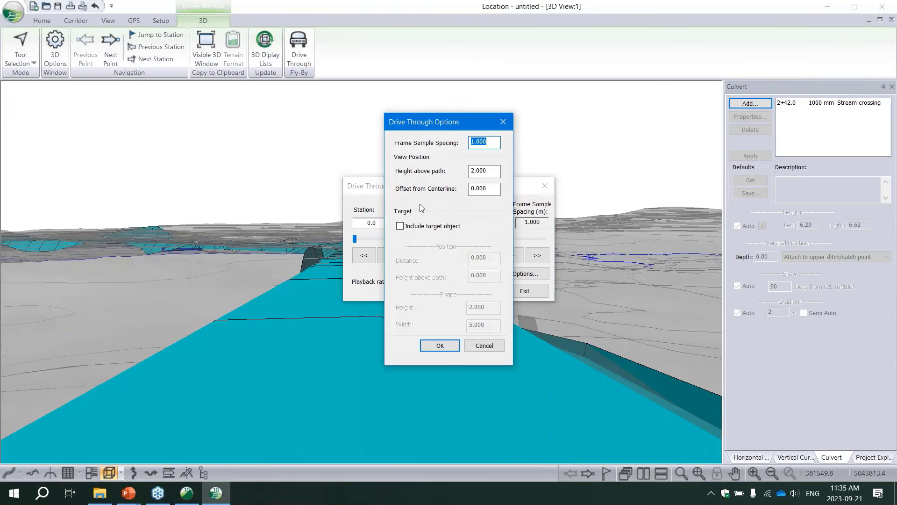
click(400, 225)
click(439, 345)
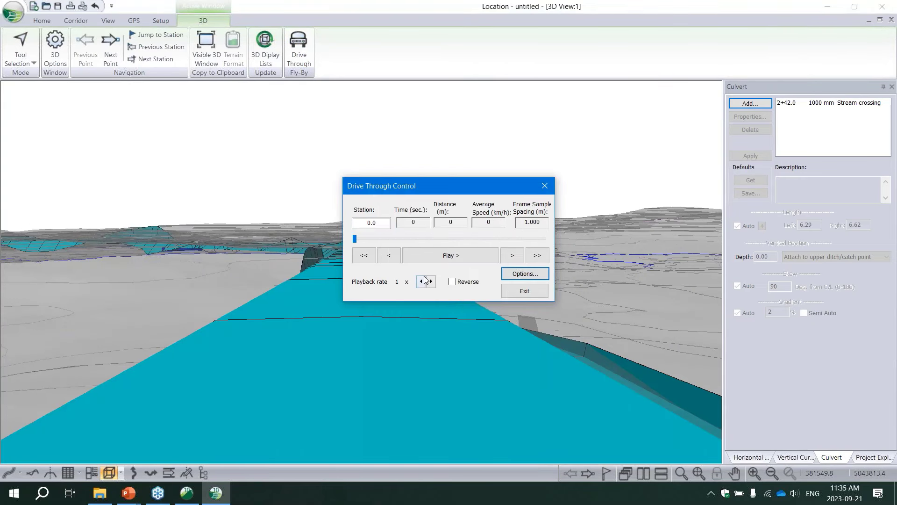
click(528, 273)
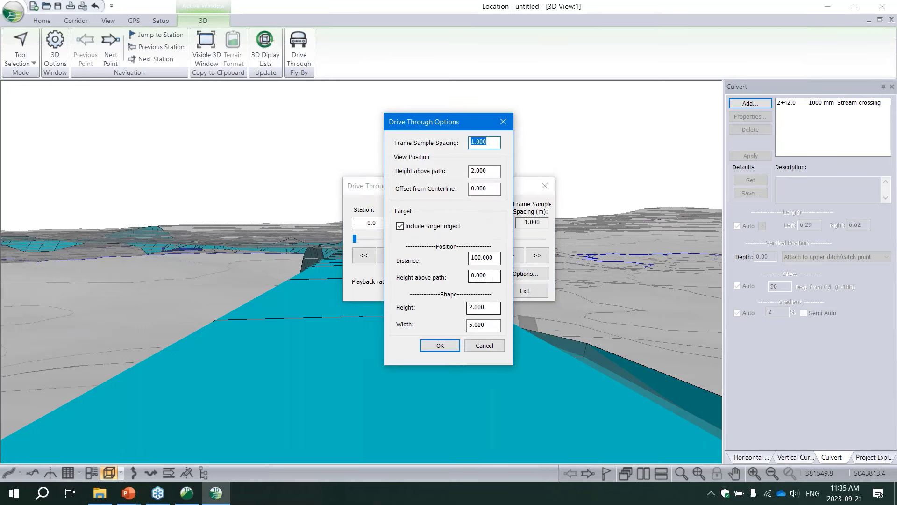
click(439, 346)
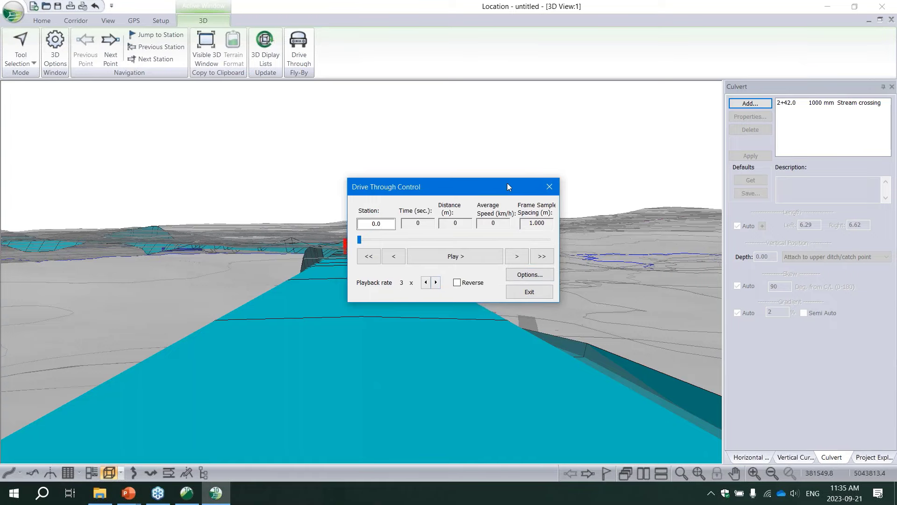
- Play the drive-through along the whole road with the control dialog moved off the carriageway, and exit it at the end
drag(506, 183, 663, 110)
click(613, 185)
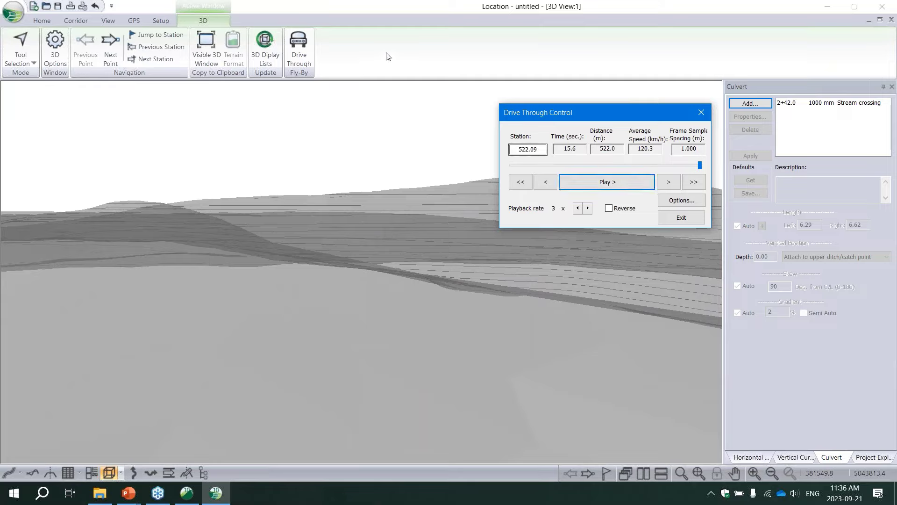
click(681, 219)
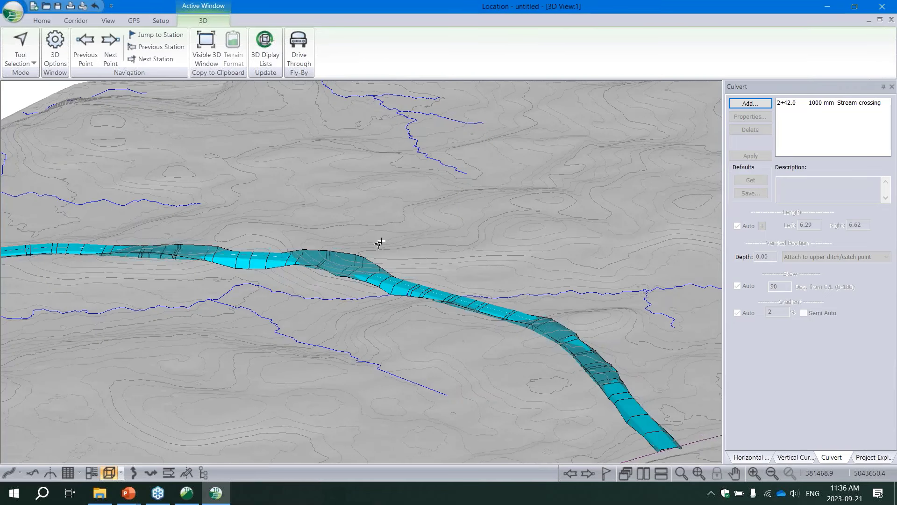
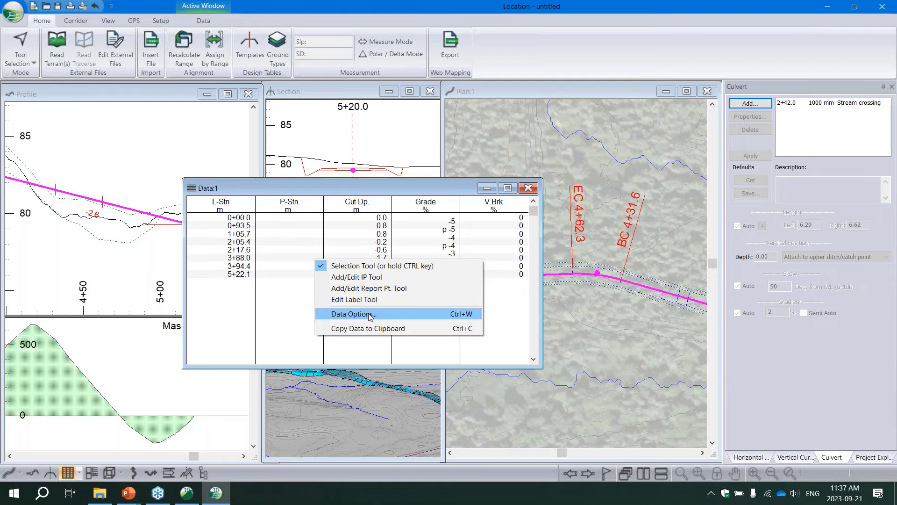
- Remove the P-Stn, Cut Dp., Grade and V.Brk columns from the Data window, keeping only L-Stn
click(343, 315)
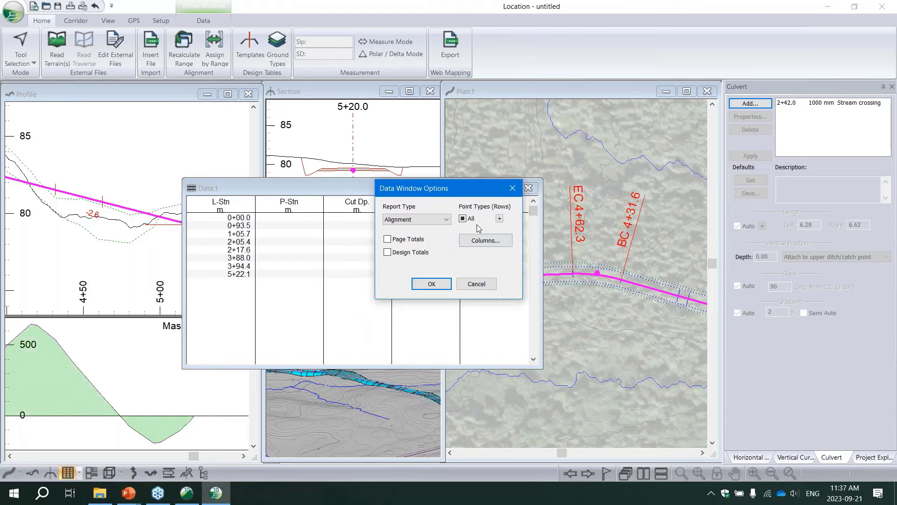
click(484, 241)
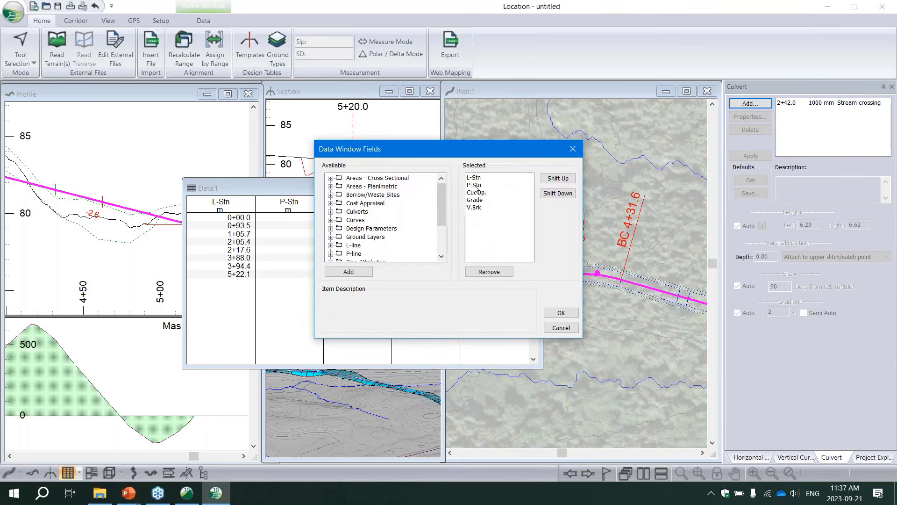
click(475, 185)
click(490, 272)
click(490, 273)
click(490, 274)
click(490, 275)
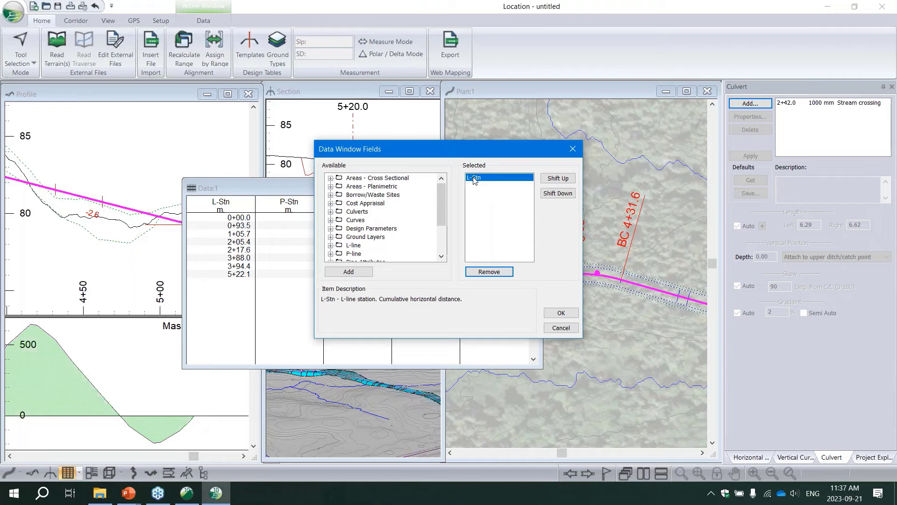
- Add the general volume columns Cut V., Fill V. and Srf1 V. to the Data window's selected fields
scroll(358, 236, down, 2)
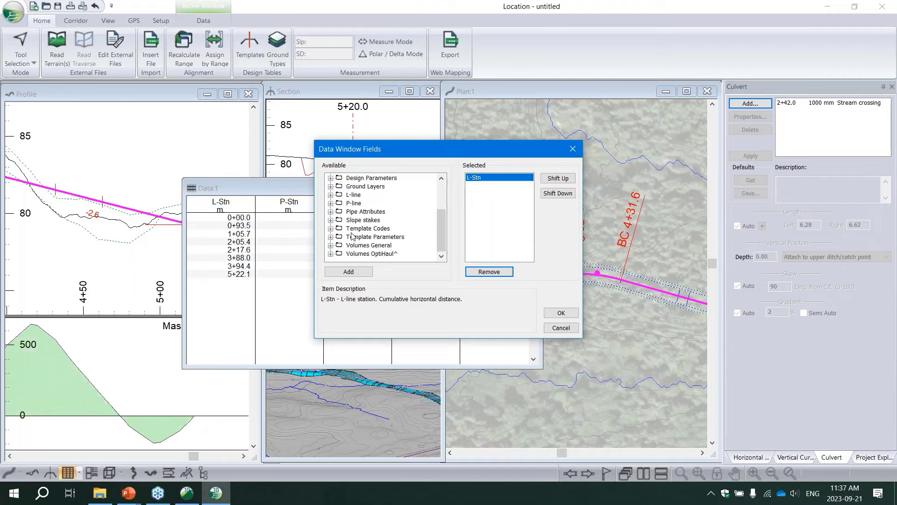
click(331, 246)
double_click(364, 194)
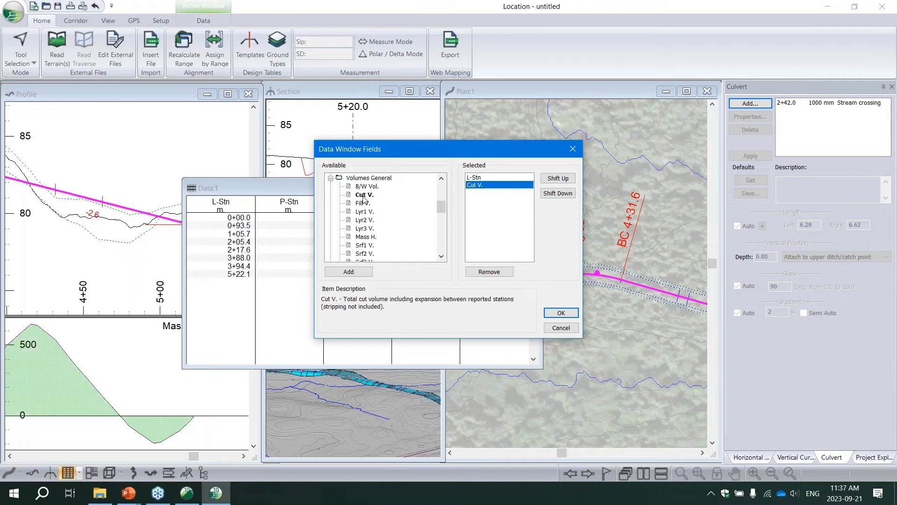
click(363, 204)
double_click(363, 204)
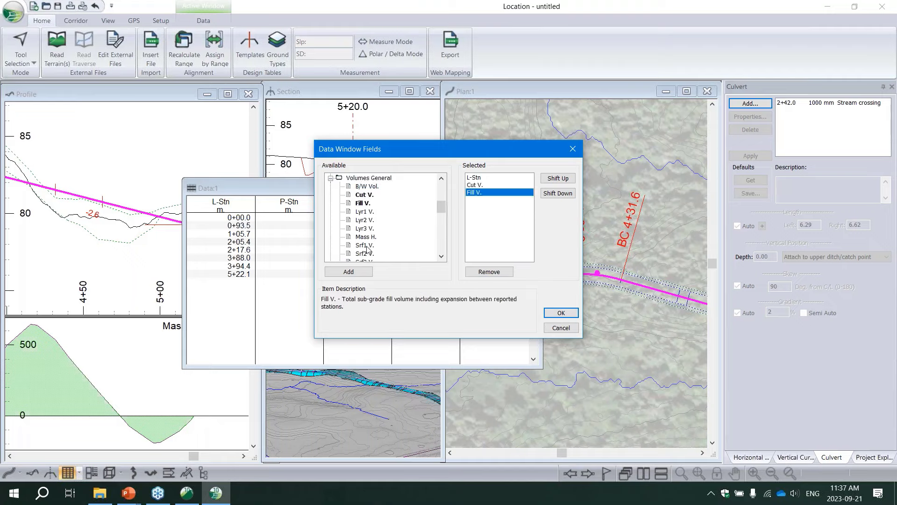
click(366, 247)
double_click(363, 246)
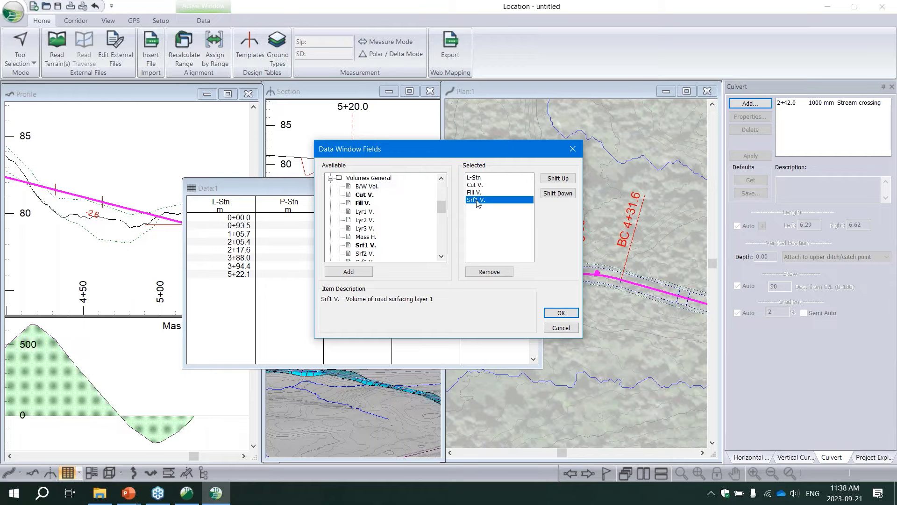
click(562, 313)
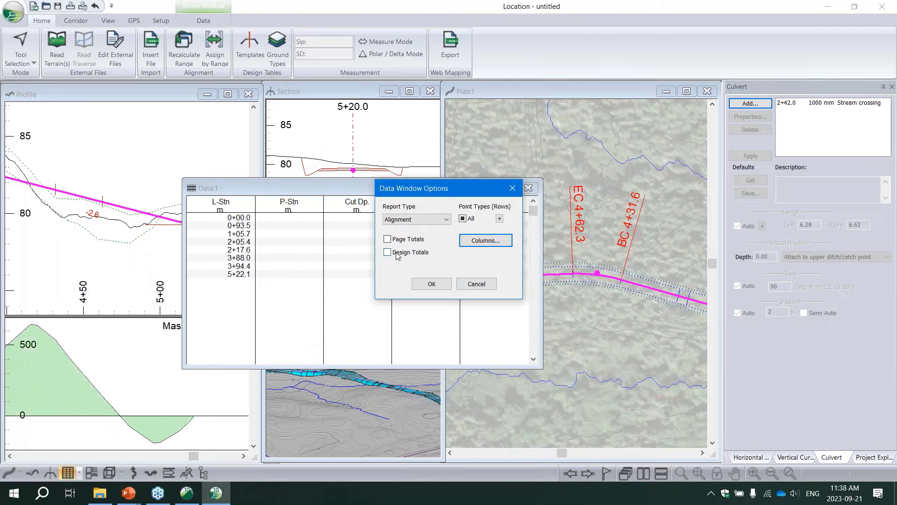
- Include design totals in the data report and keep Alignment as the report type
click(397, 254)
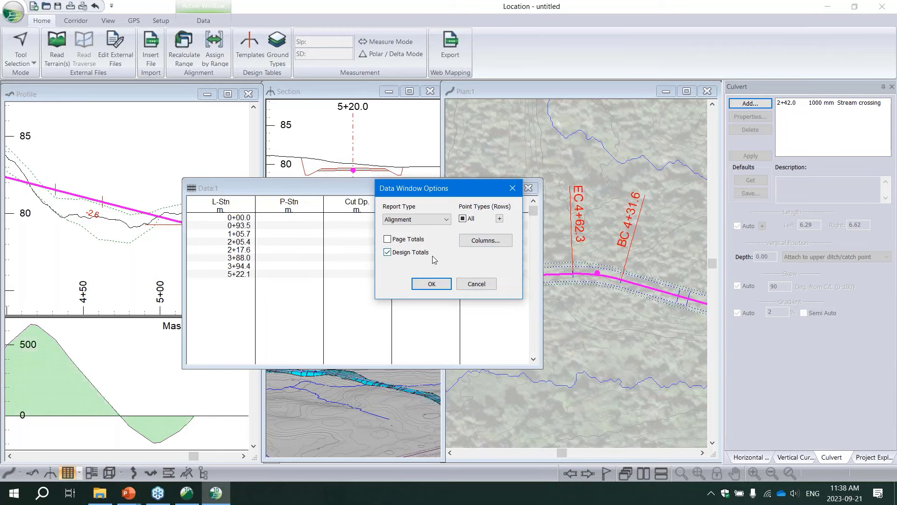
click(423, 221)
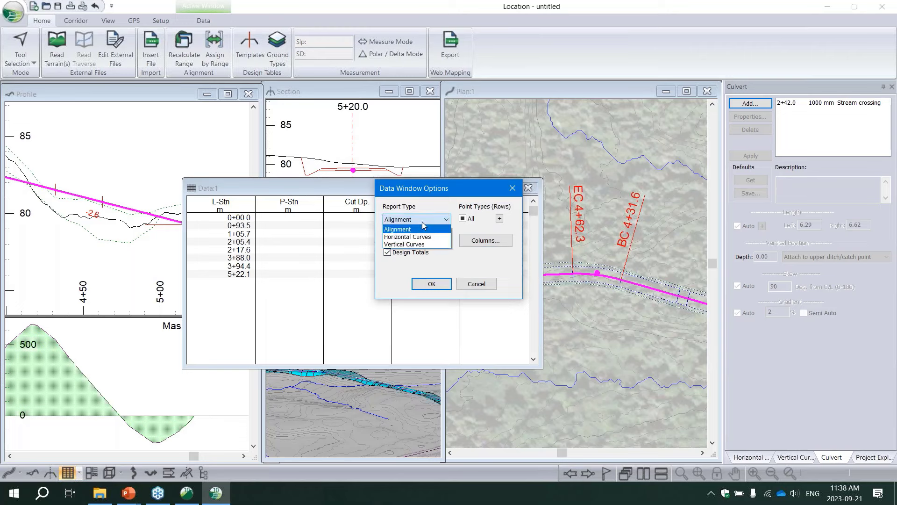
click(454, 202)
- Limit the report rows to the 20.0 m auto interval points instead of the profile points, and apply the report options
click(500, 219)
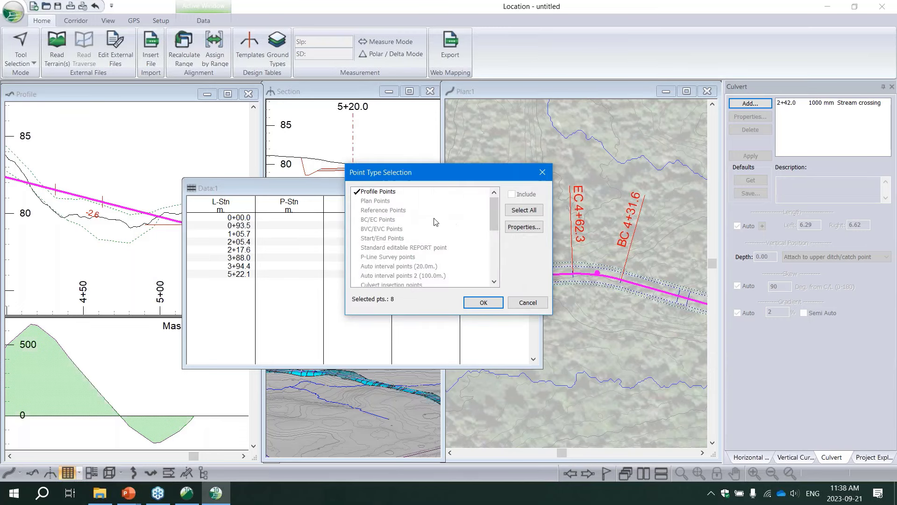
click(376, 192)
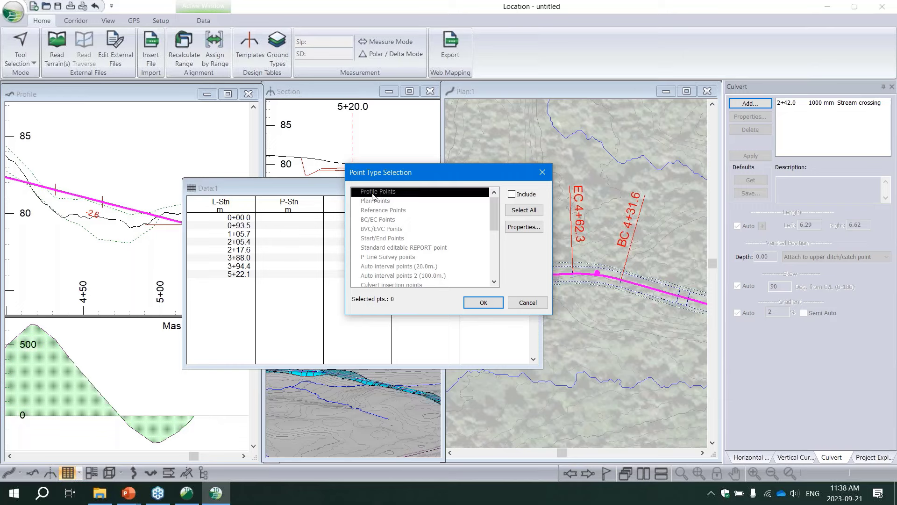
scroll(391, 214, down, 2)
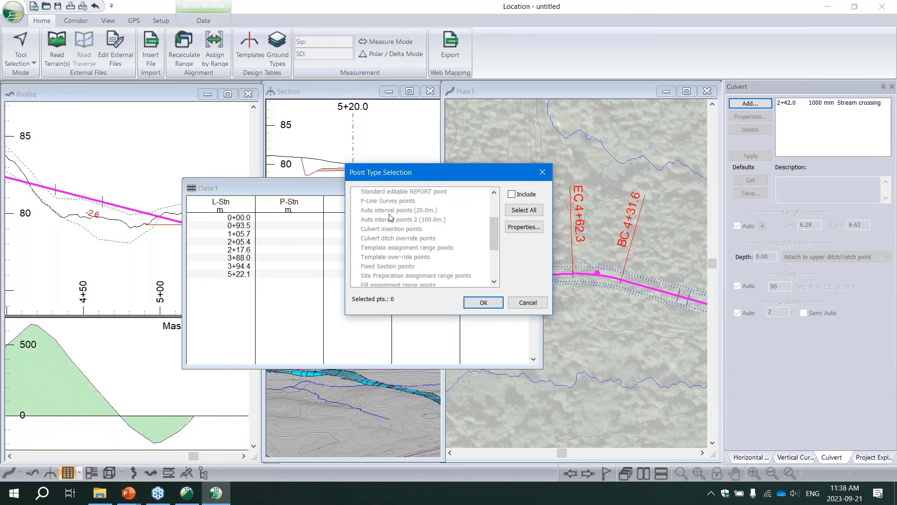
click(388, 212)
click(388, 212)
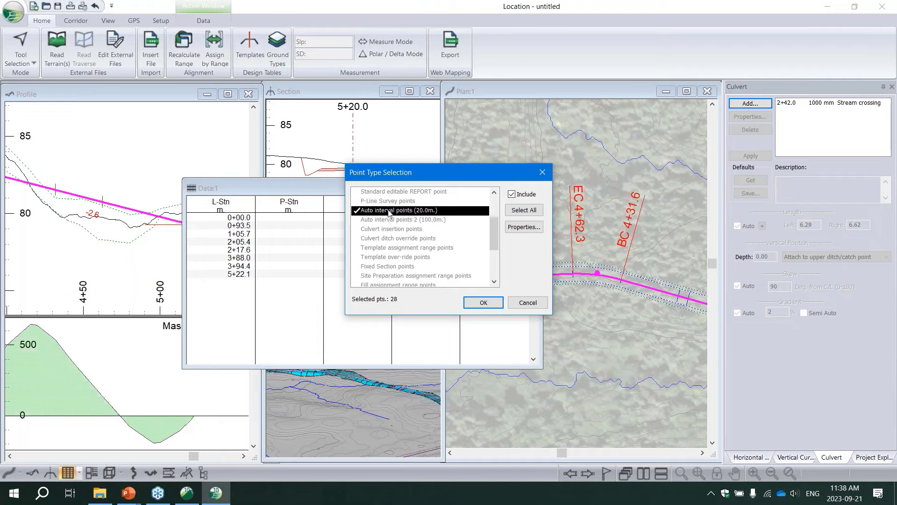
click(524, 227)
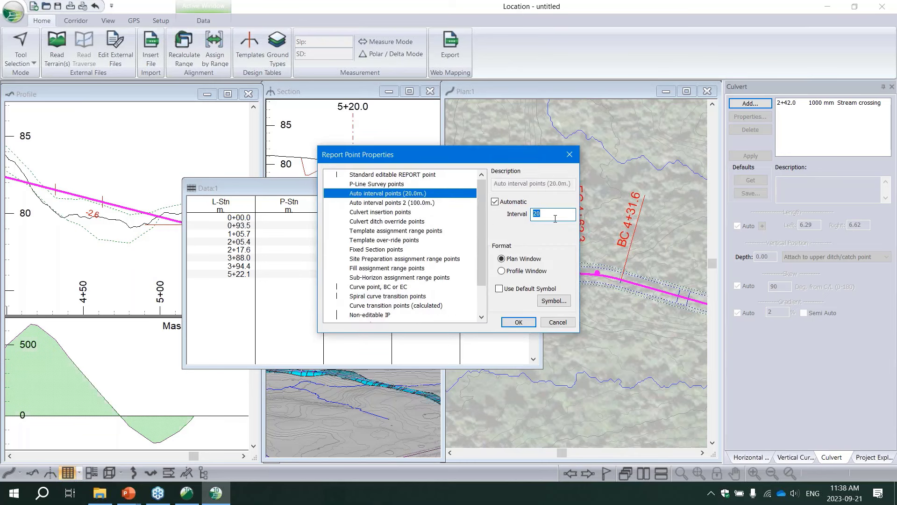
click(556, 323)
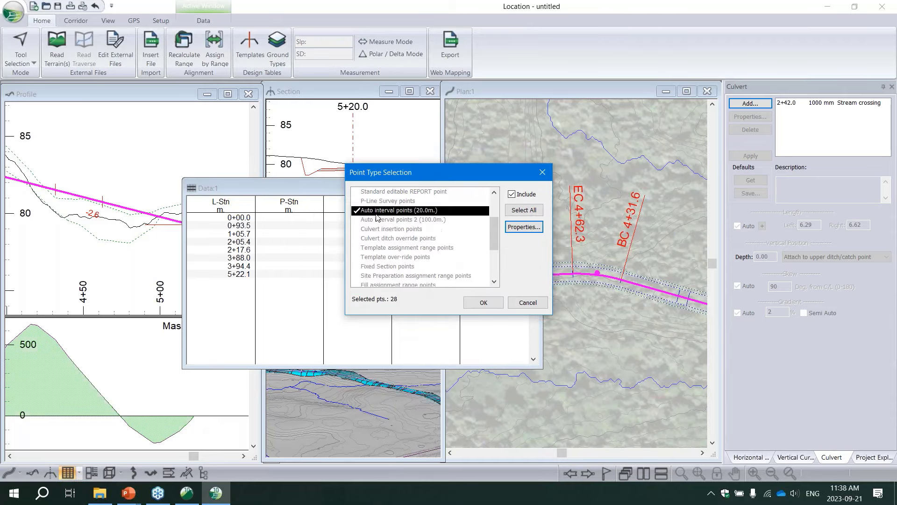
click(484, 304)
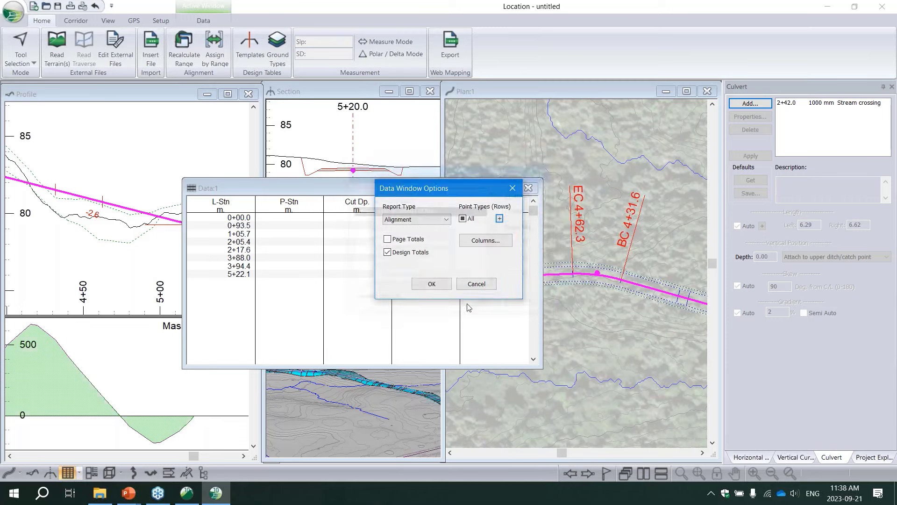
click(427, 285)
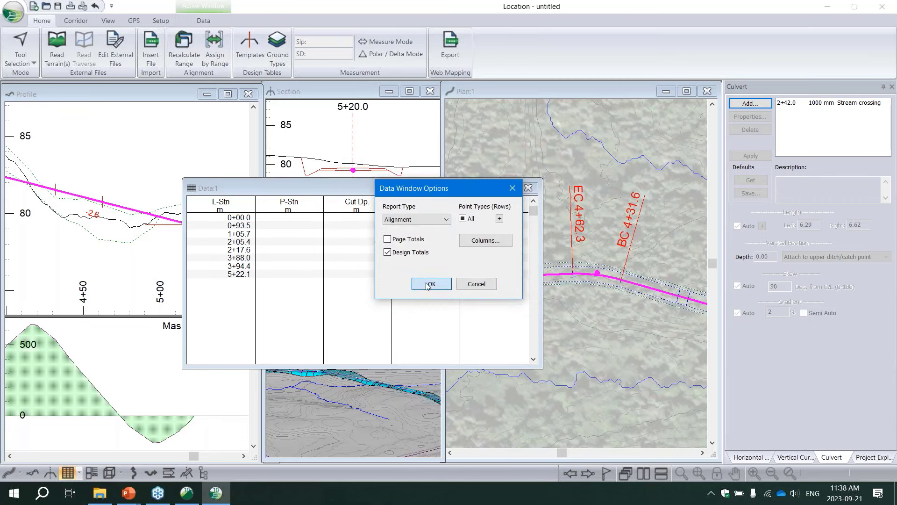
- With the volume table clear of the profile, raise the alignment's end point at 5+22.1 to about elevation 78.8, then lower it to about 78.5
drag(410, 179, 598, 153)
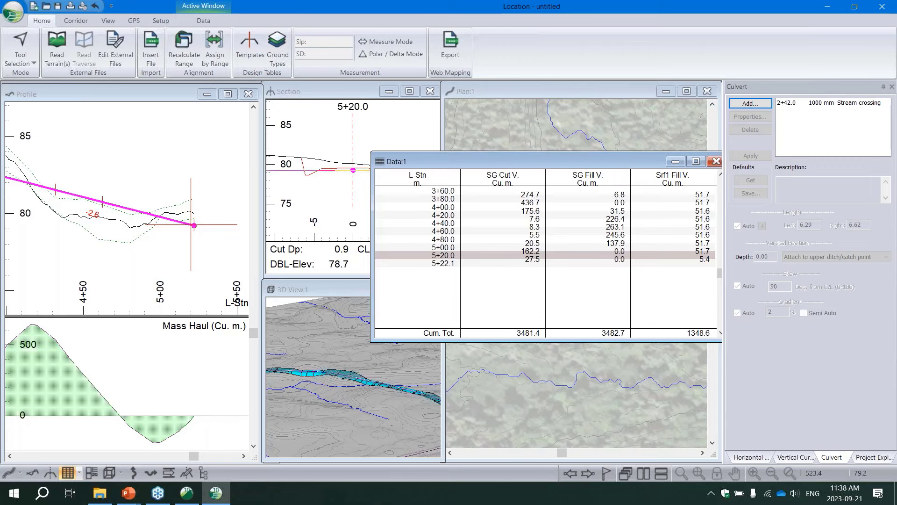
click(194, 225)
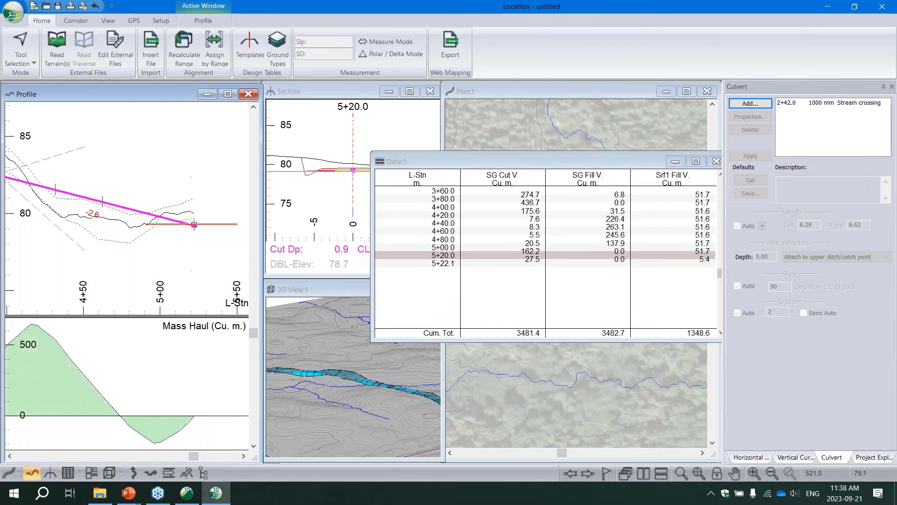
drag(194, 226, 195, 222)
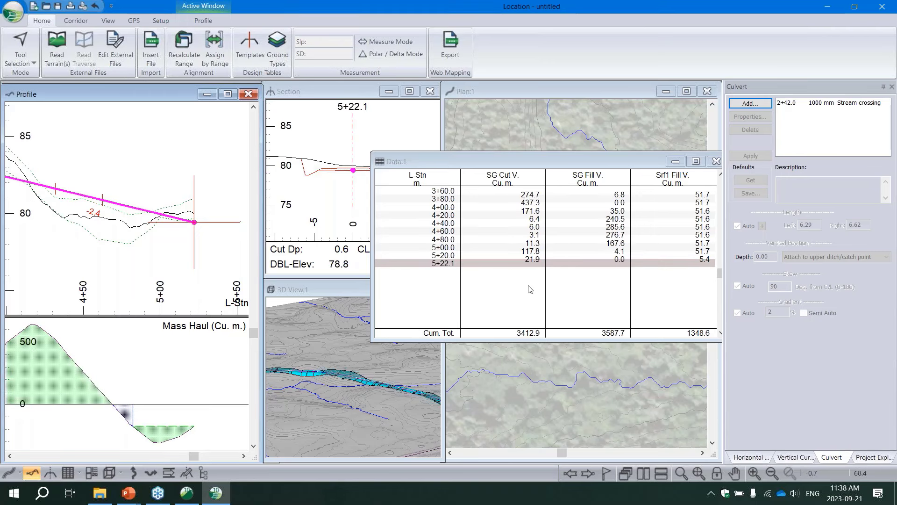
drag(194, 222, 194, 227)
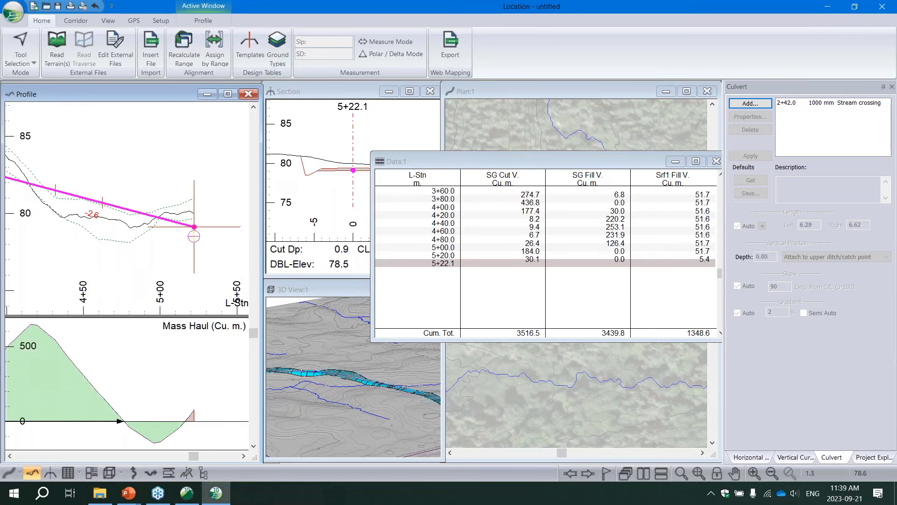
mouse_move(586, 130)
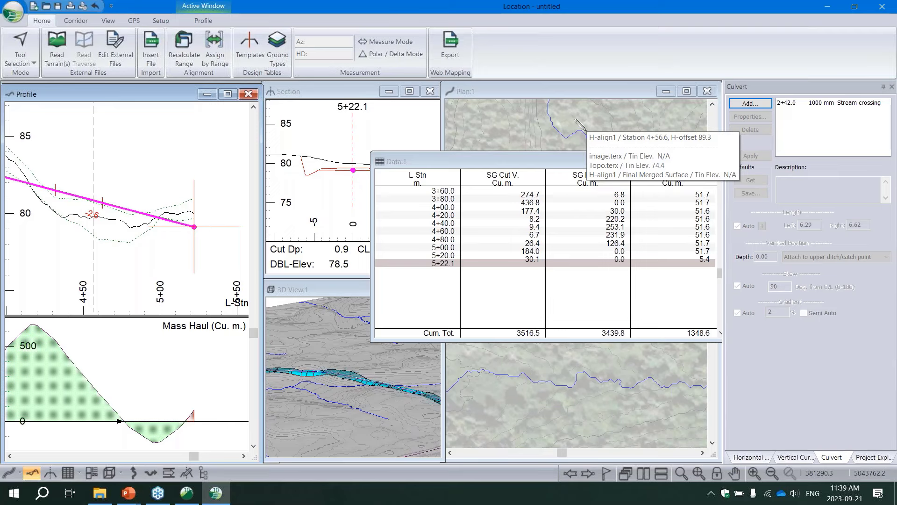
drag(559, 161, 506, 136)
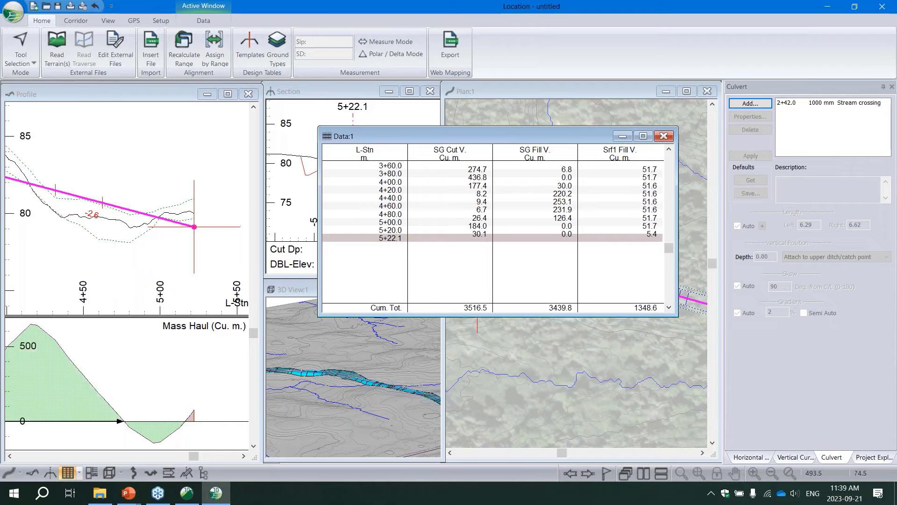
- Open another Data window and limit its report rows to culvert insertion points only
click(80, 476)
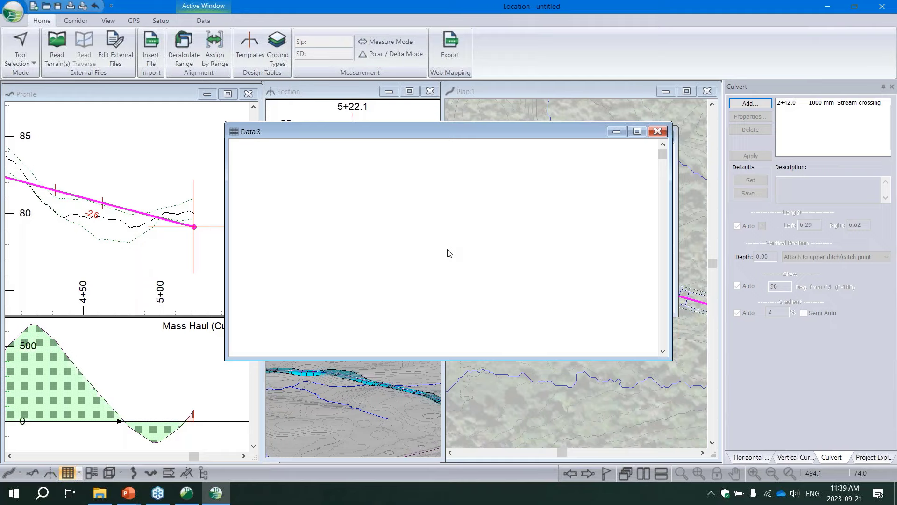
right_click(448, 253)
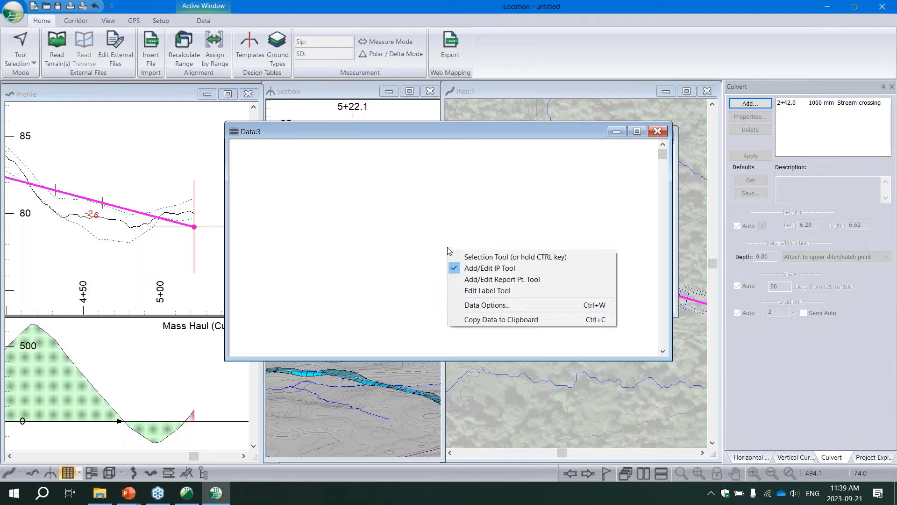
click(483, 303)
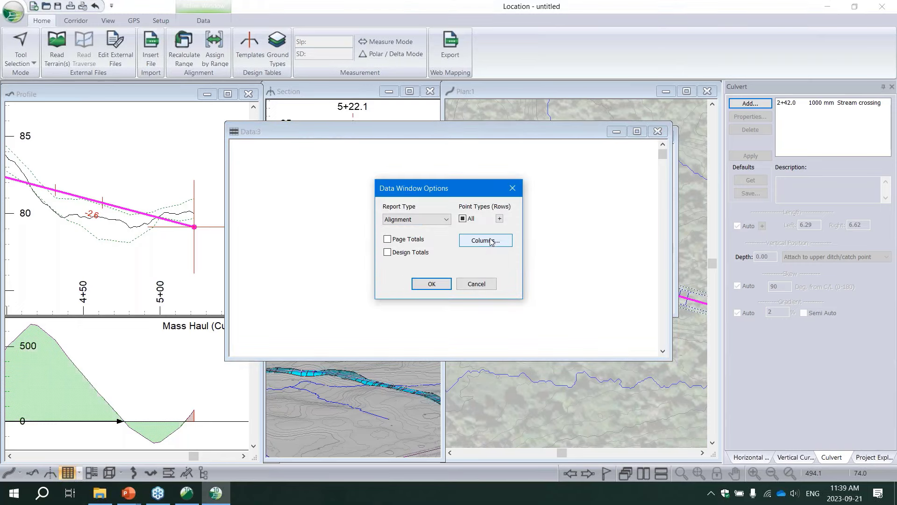
click(499, 218)
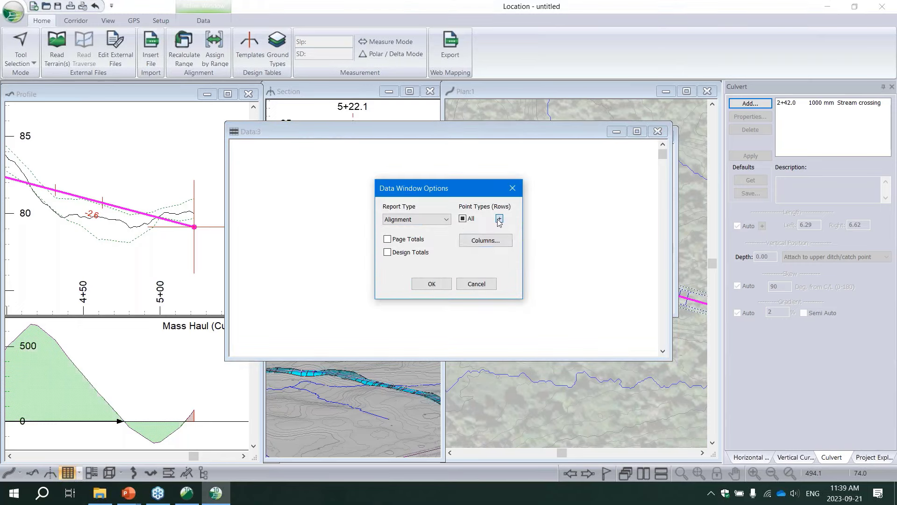
click(380, 192)
click(381, 194)
click(377, 201)
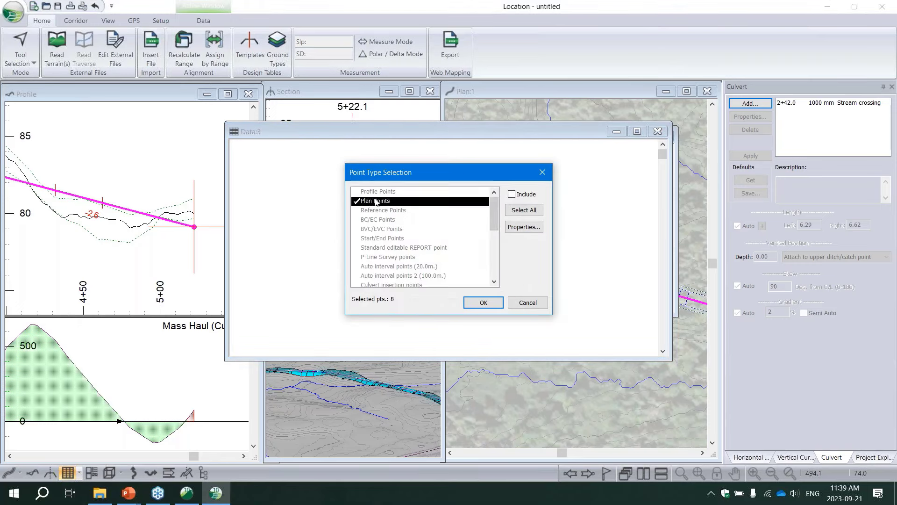
scroll(395, 260, down, 3)
click(386, 260)
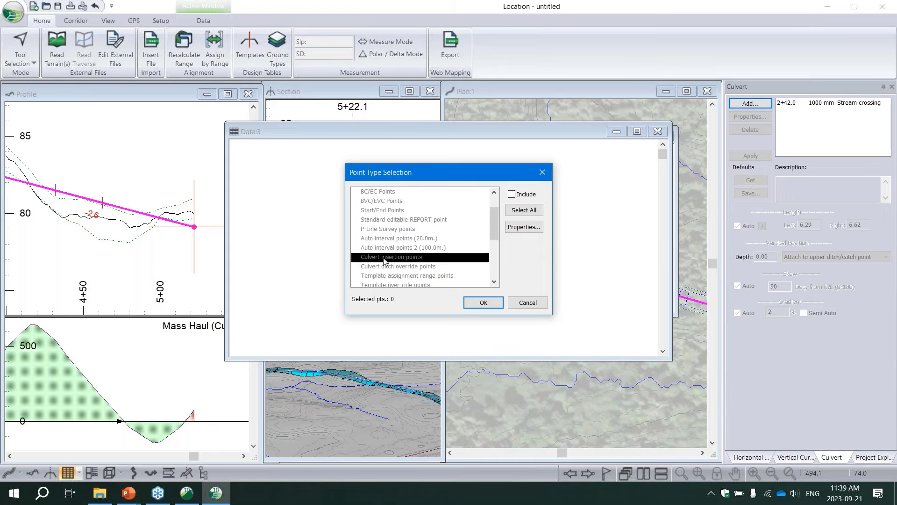
click(373, 259)
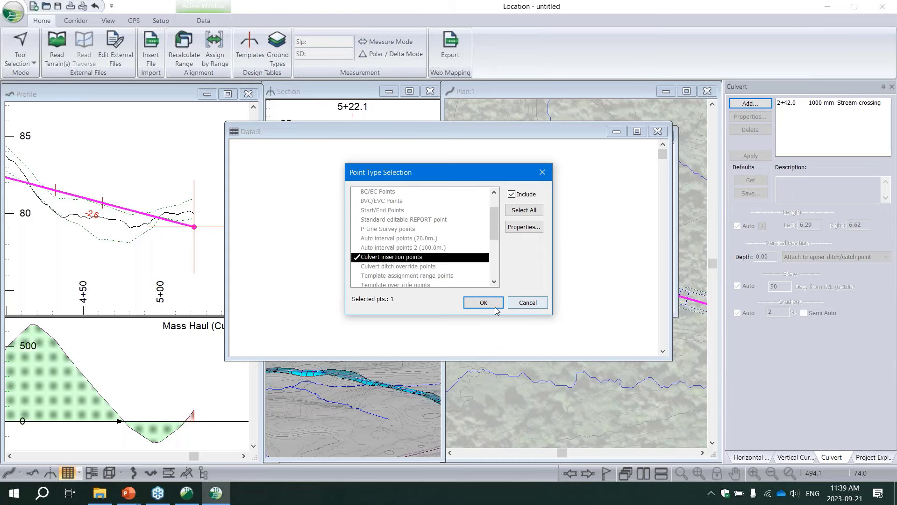
click(481, 304)
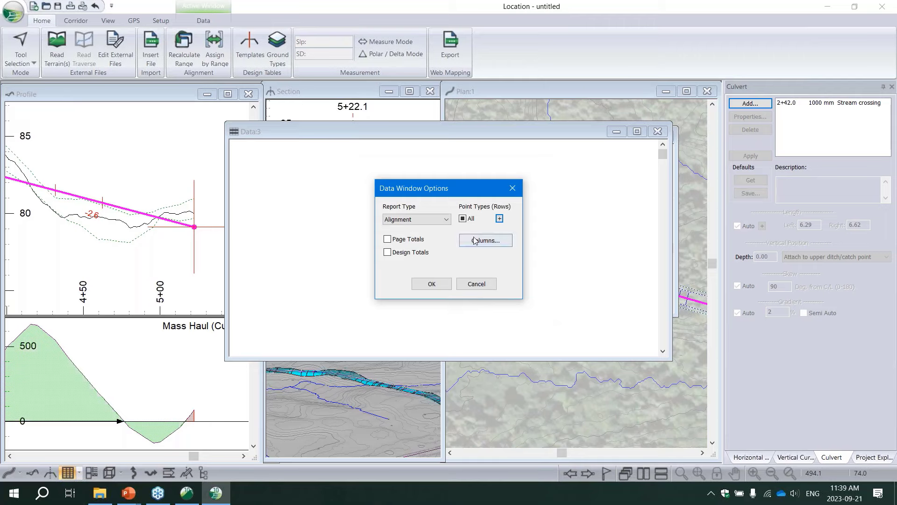
- Add the L-line station (L-Stn) as the first column of the culvert data report
click(474, 241)
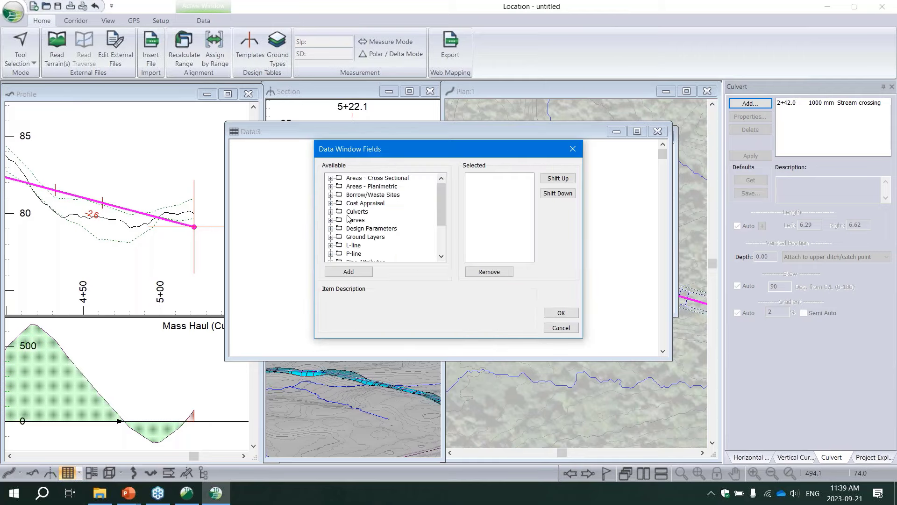
click(330, 245)
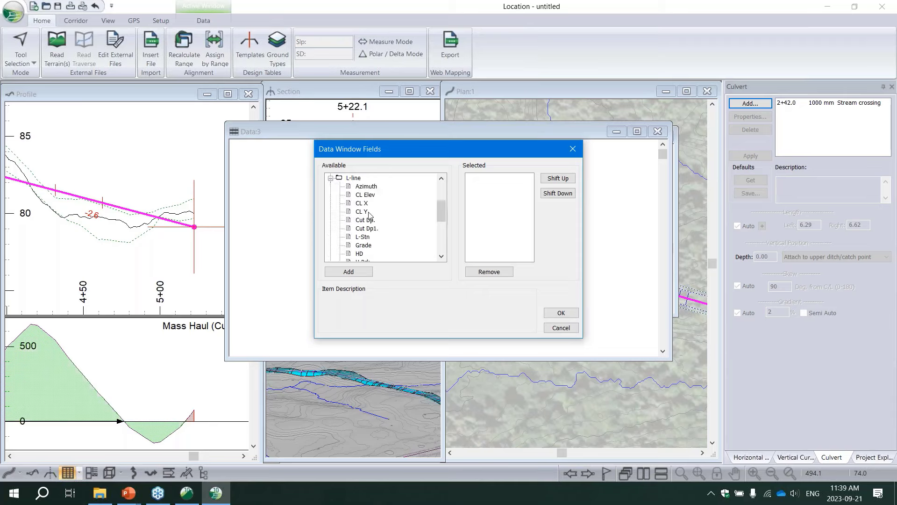
double_click(364, 238)
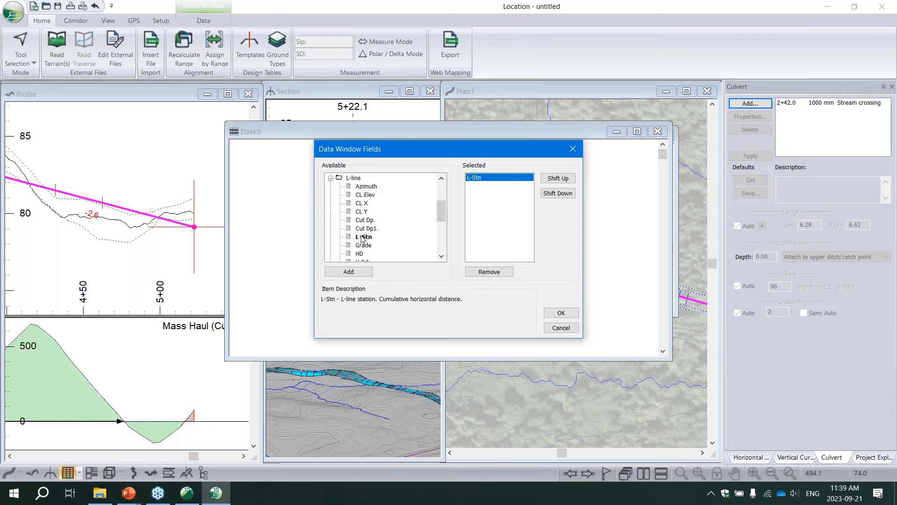
click(330, 178)
scroll(354, 234, up, 3)
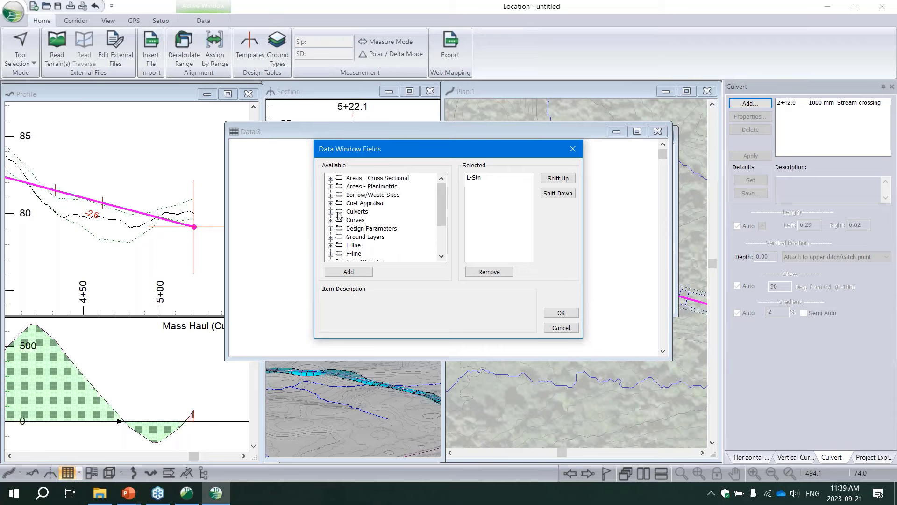
- Add the Cul DIA and Cul Len culvert columns, apply the report options, and minimize the culvert report
click(331, 211)
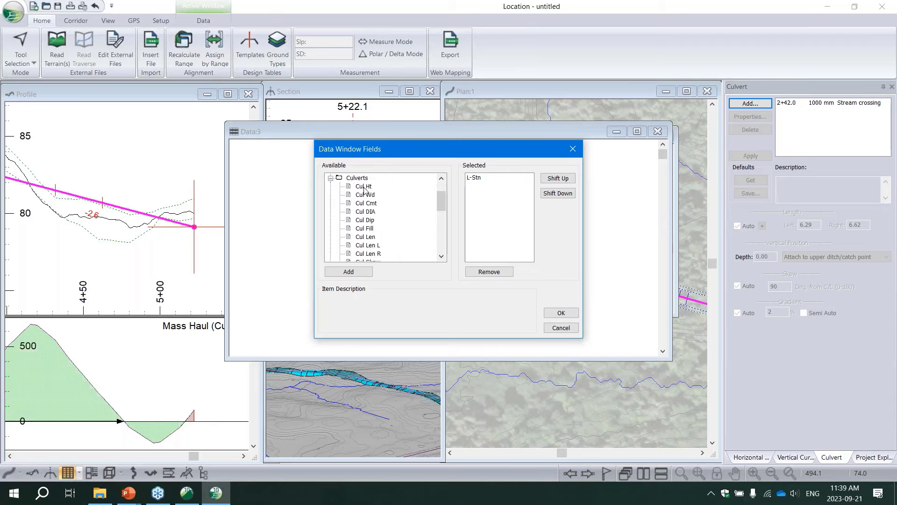
double_click(369, 214)
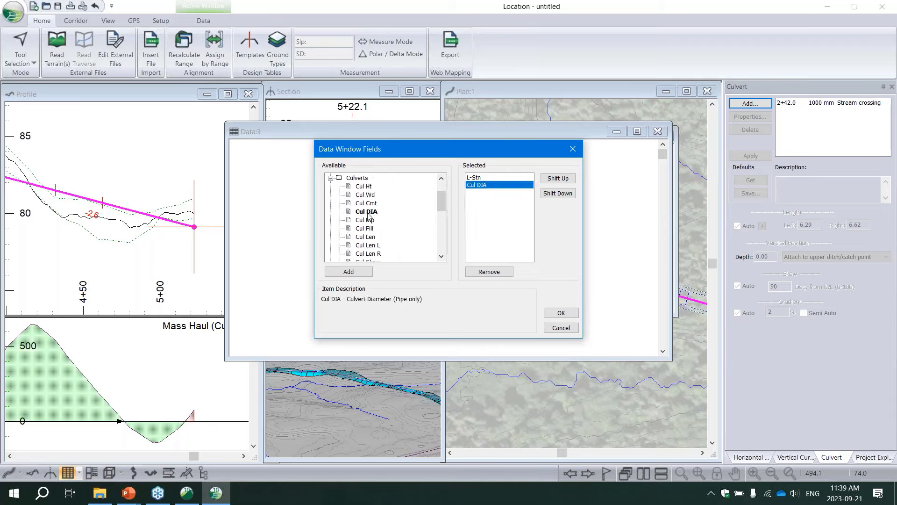
double_click(370, 237)
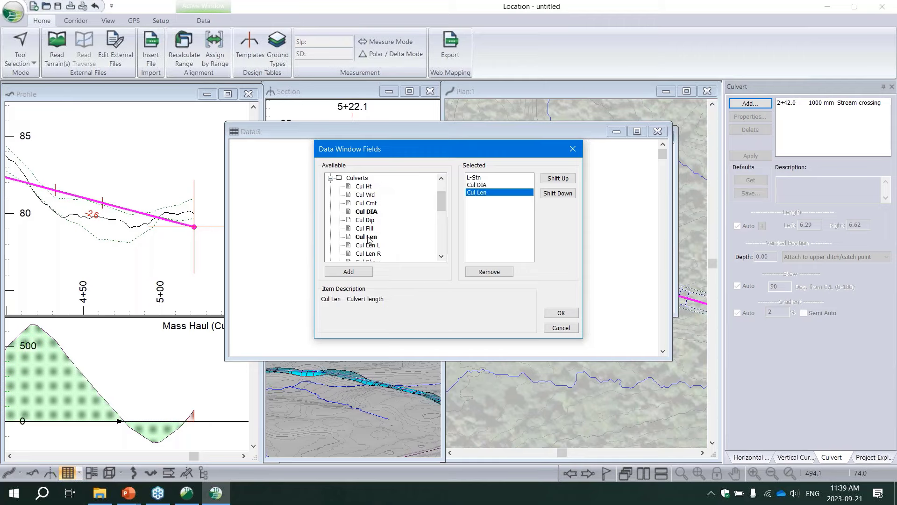
click(563, 316)
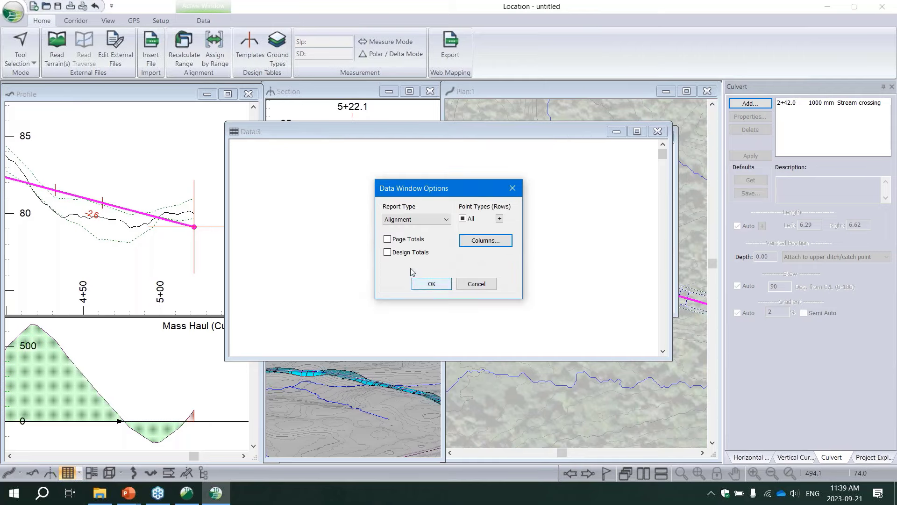
click(444, 284)
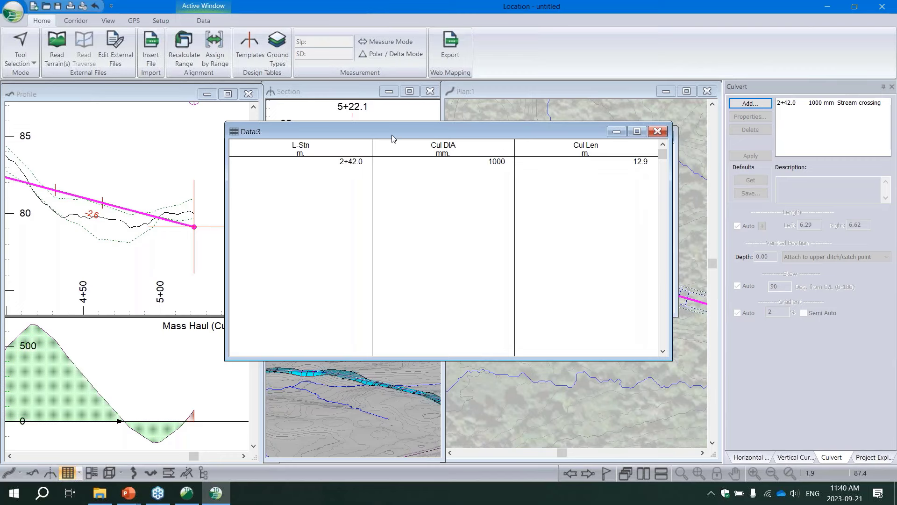
drag(486, 134, 572, 187)
click(700, 186)
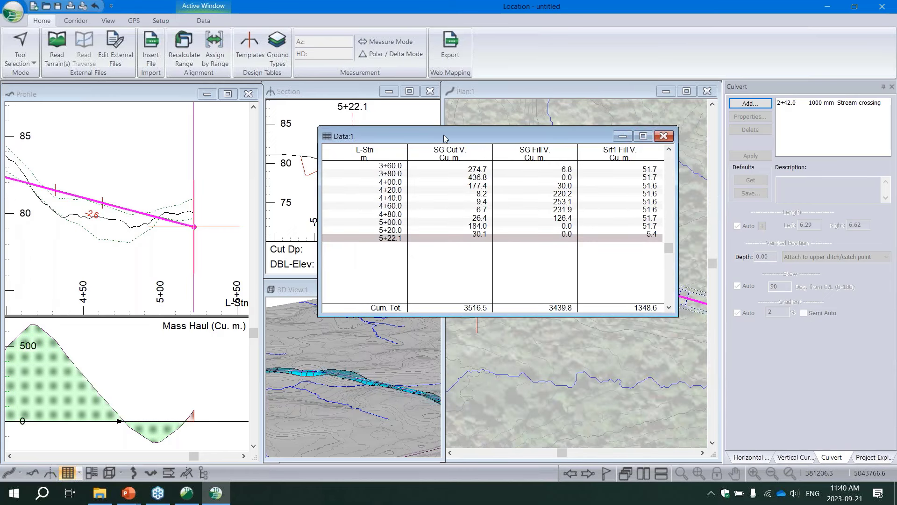
click(213, 21)
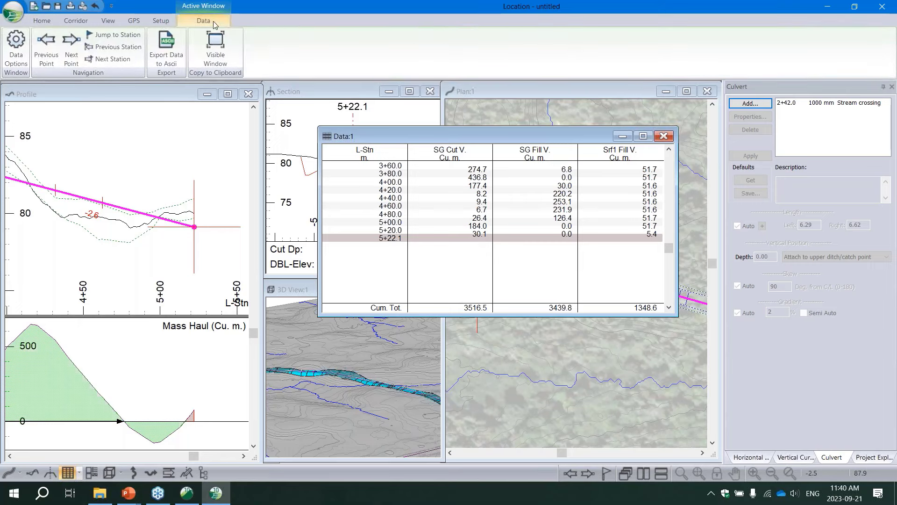
click(170, 57)
click(450, 208)
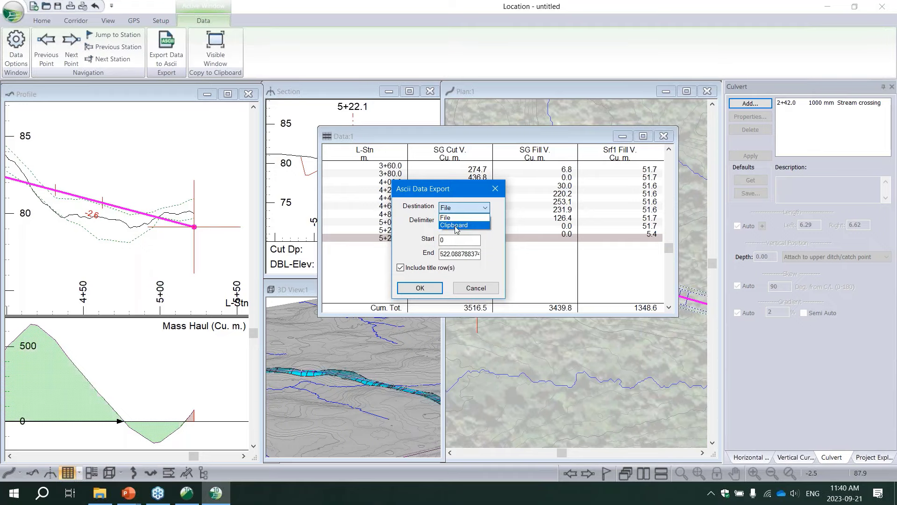
click(486, 289)
click(486, 289)
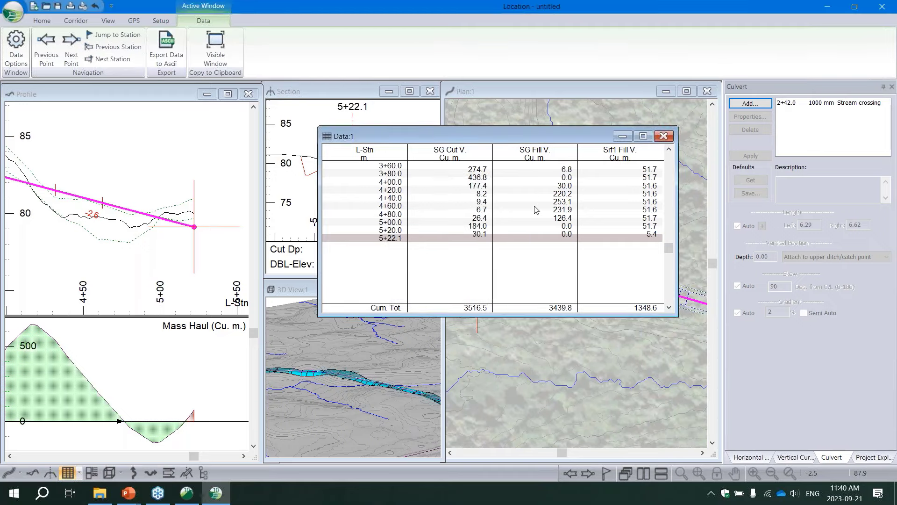
- Minimize the volume report, then open the Multi-Plot window and set its page size to Size D
click(622, 137)
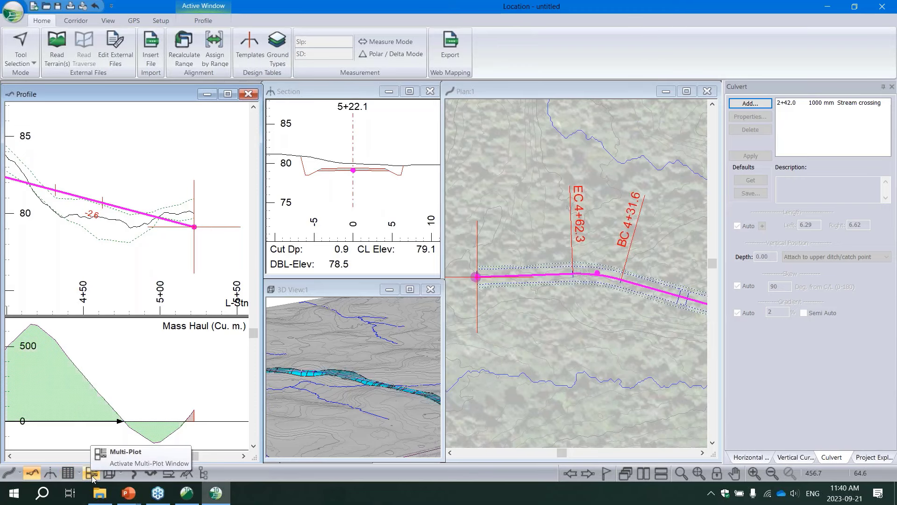
click(92, 475)
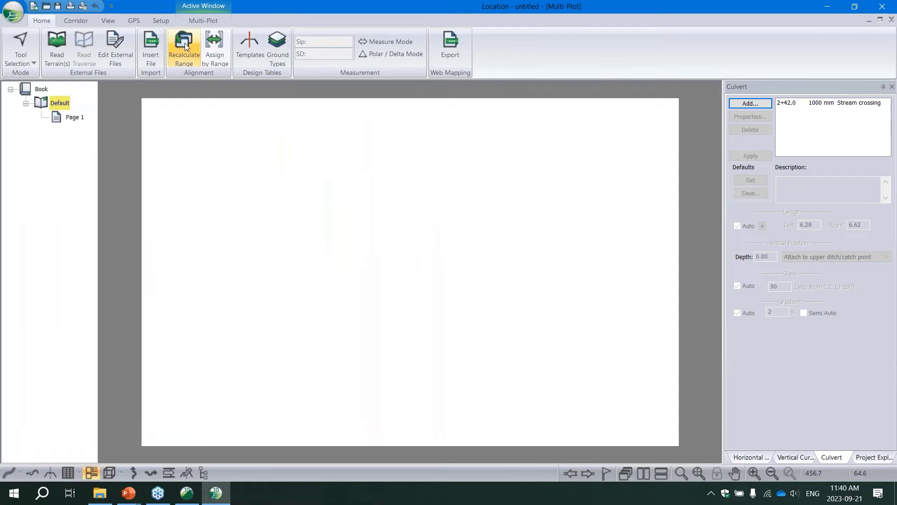
click(194, 21)
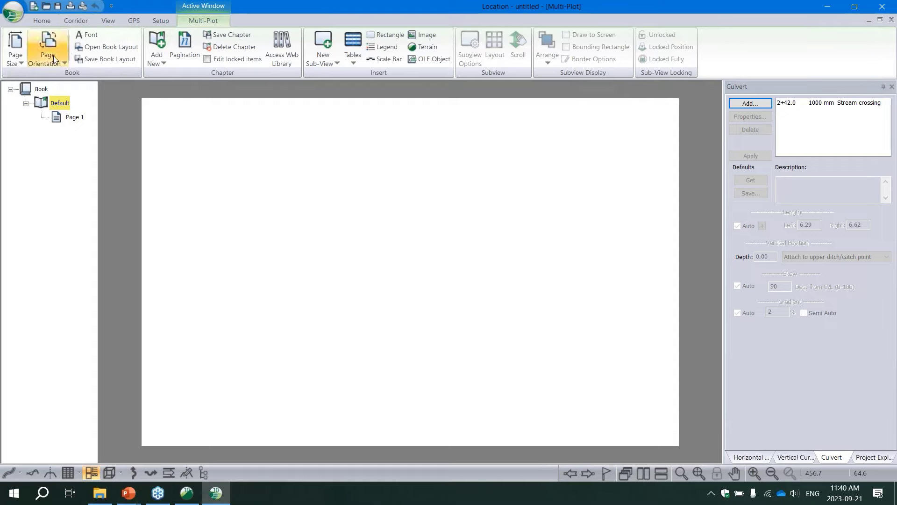
click(16, 63)
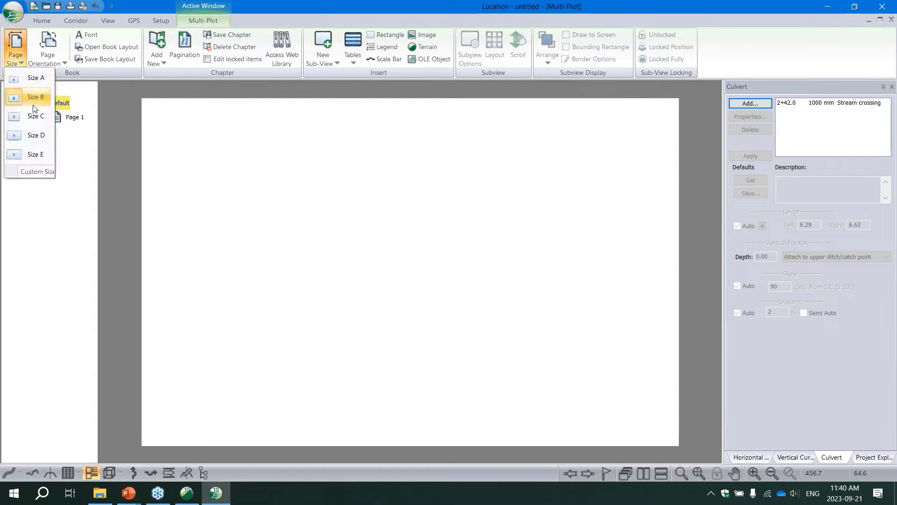
click(32, 135)
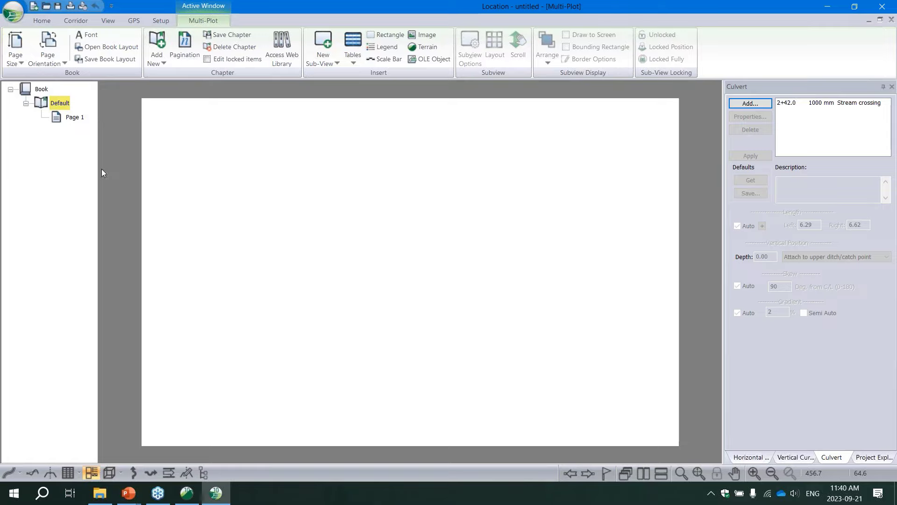
- Insert the D_Size_Plan_Profile-1 chapter from the web library into the plot book
click(286, 52)
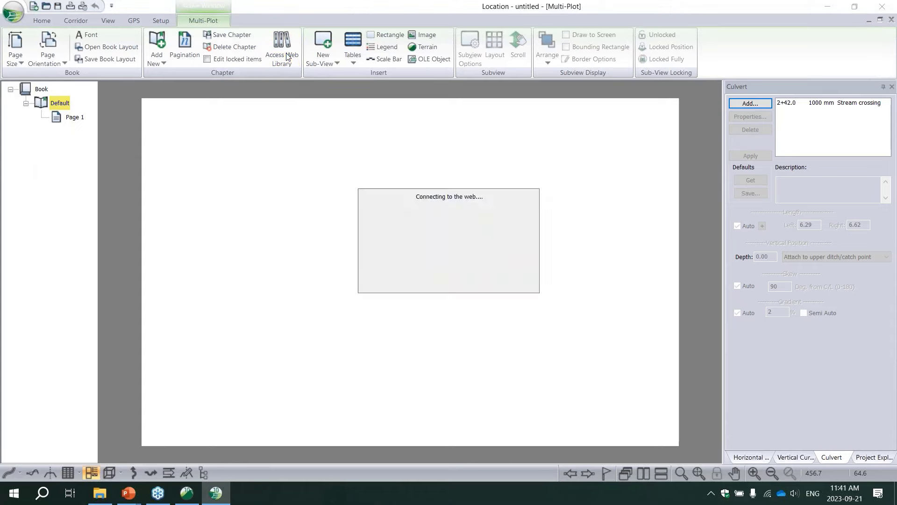
click(378, 201)
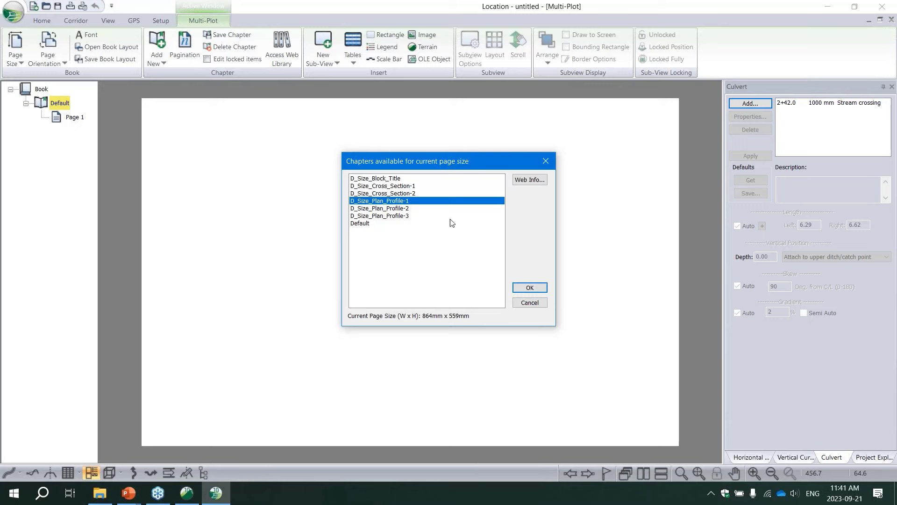
click(530, 288)
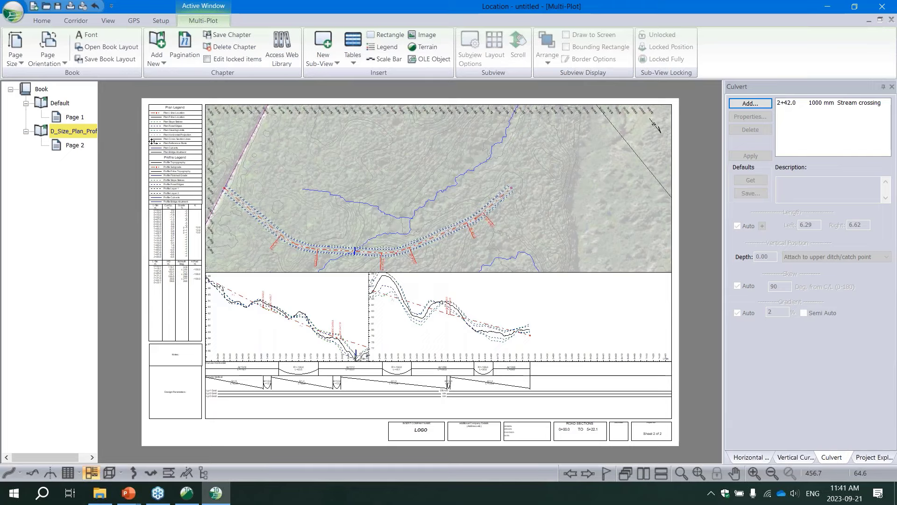
- Switch the plan sub-view from automatic to manual scroll positioning and shift the road alignment toward the middle of its frame
click(336, 206)
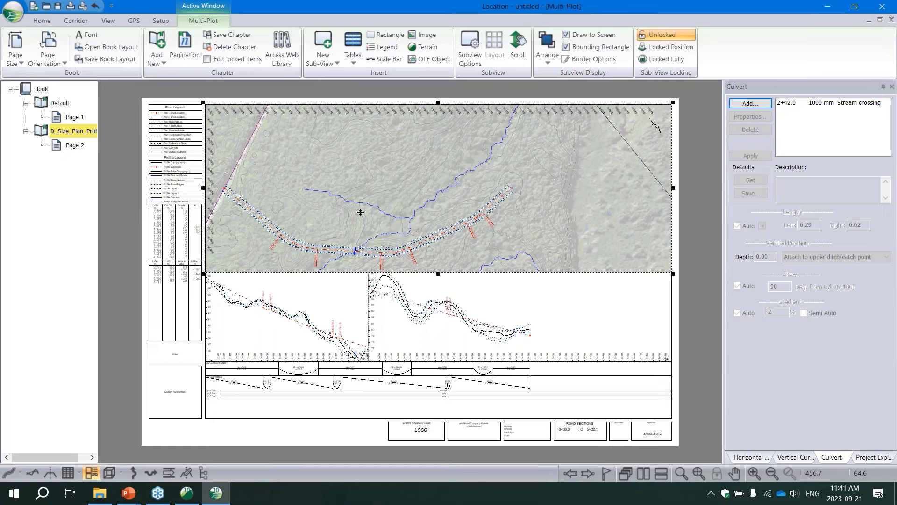
click(518, 47)
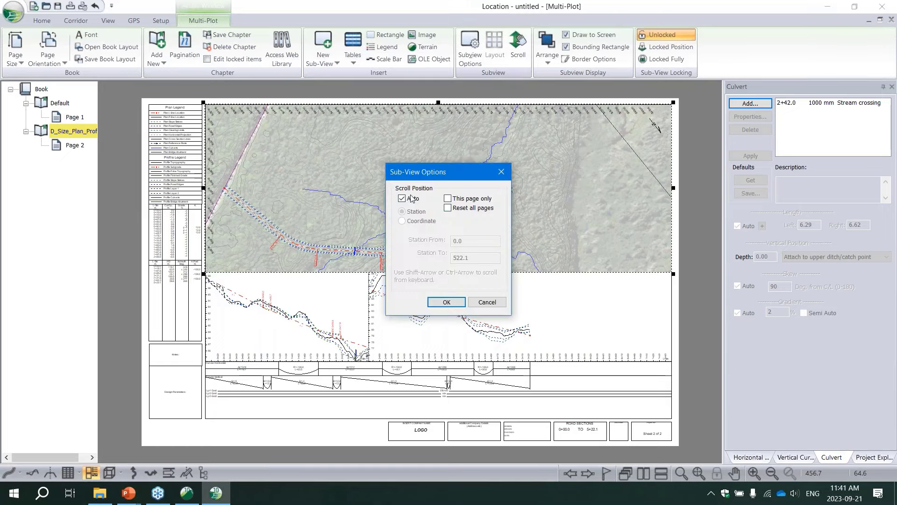
click(411, 199)
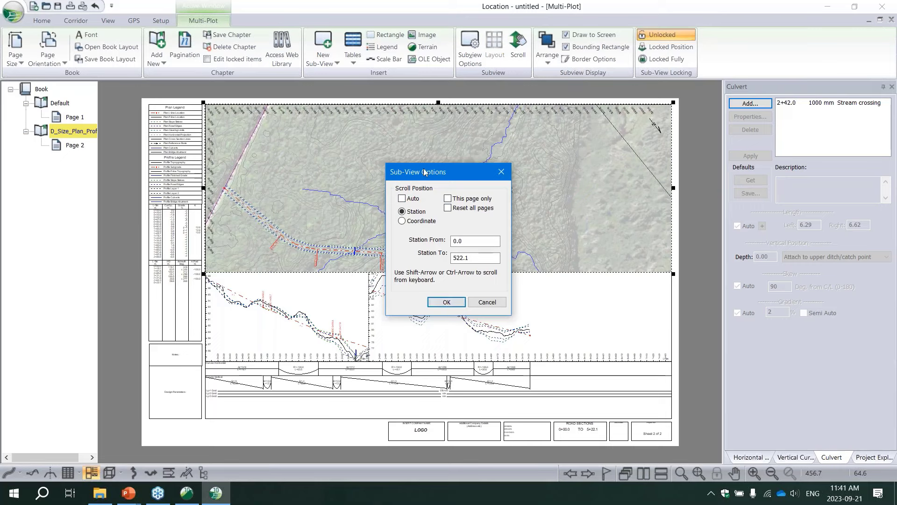
click(447, 302)
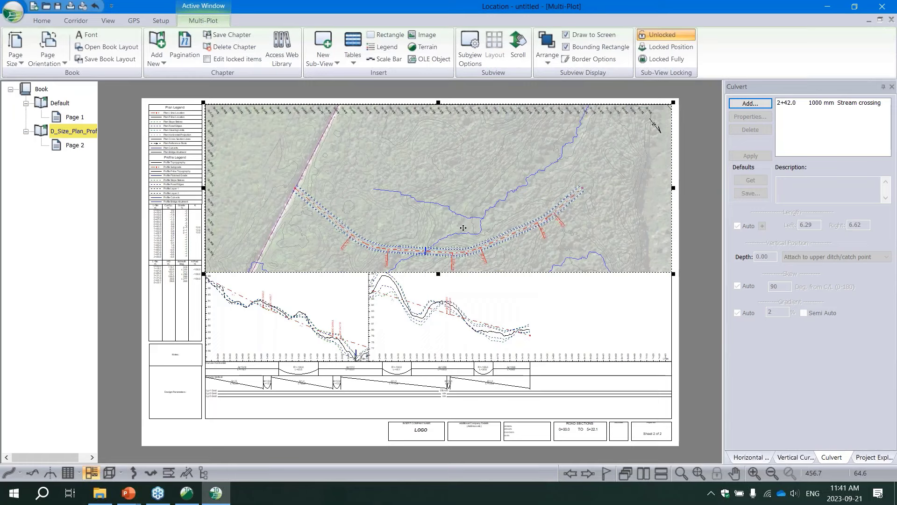
click(462, 227)
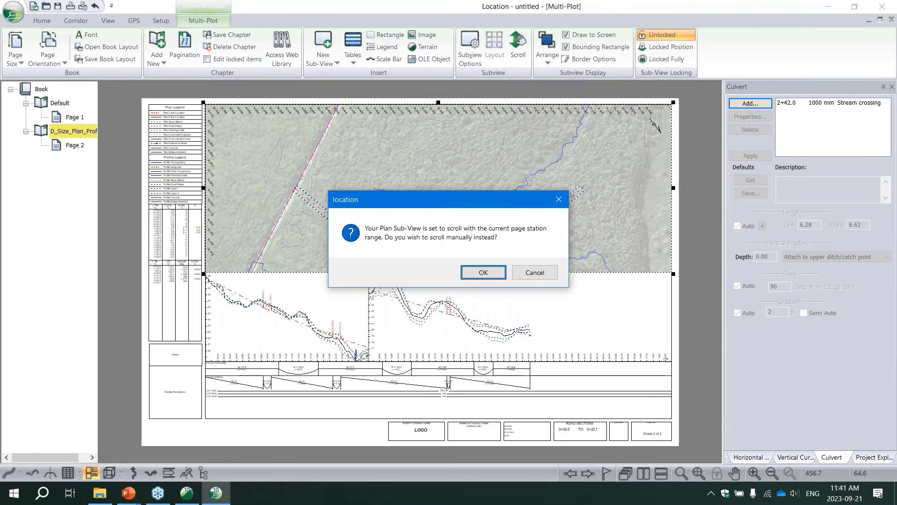
key(Return)
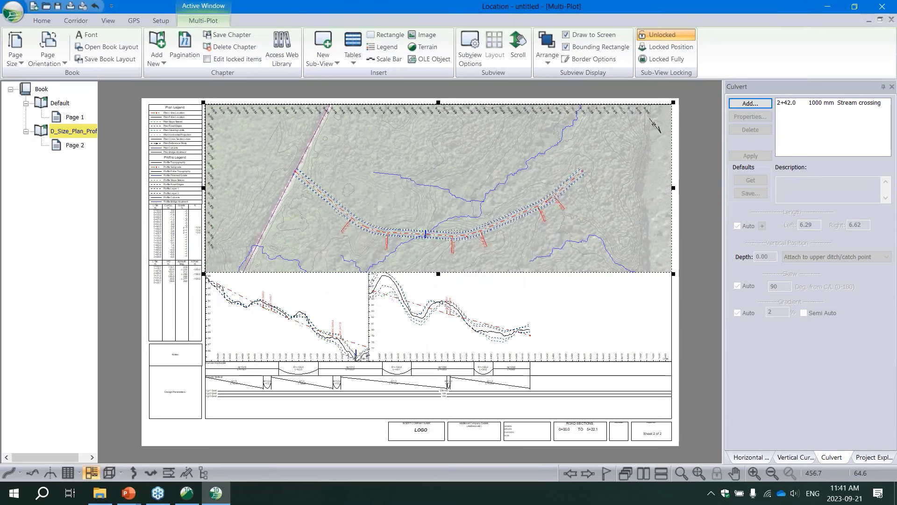
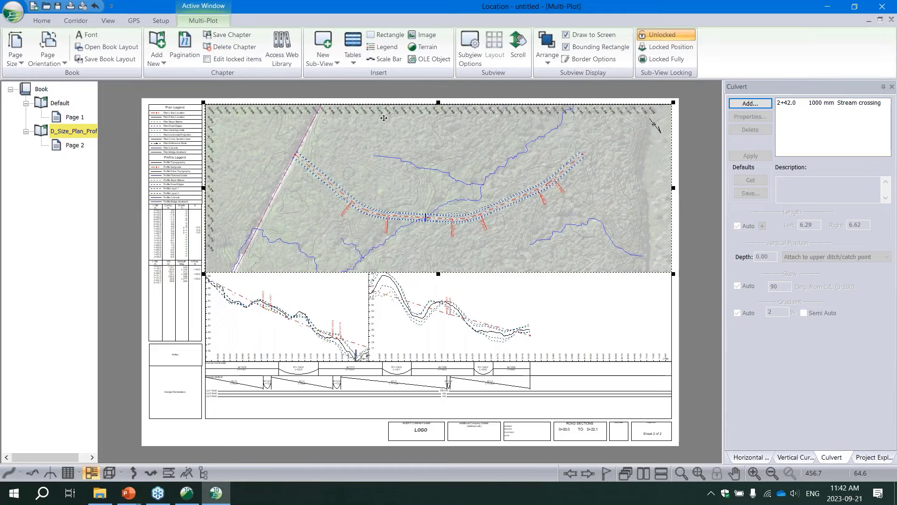
- Insert the D_Size_Cross_Section-2 chapter from the web library into the plot book
click(290, 69)
click(400, 185)
click(400, 193)
click(530, 287)
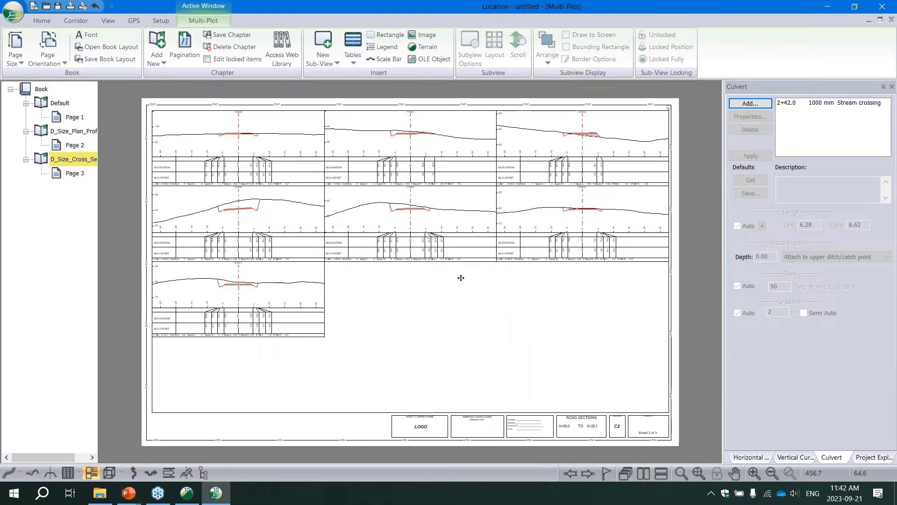
- In the cross-section layout, replace the 100.0 m auto interval points with the 20.0 m auto interval points and culvert insertion points
click(320, 217)
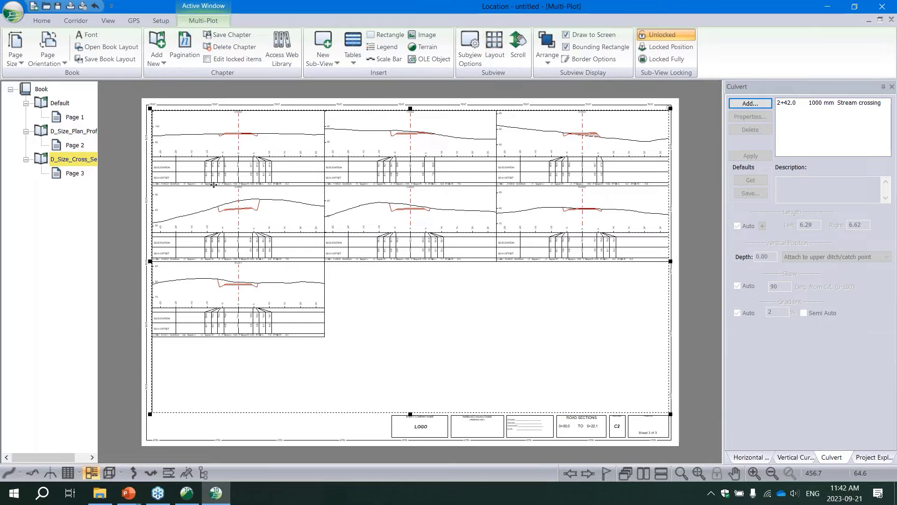
click(493, 52)
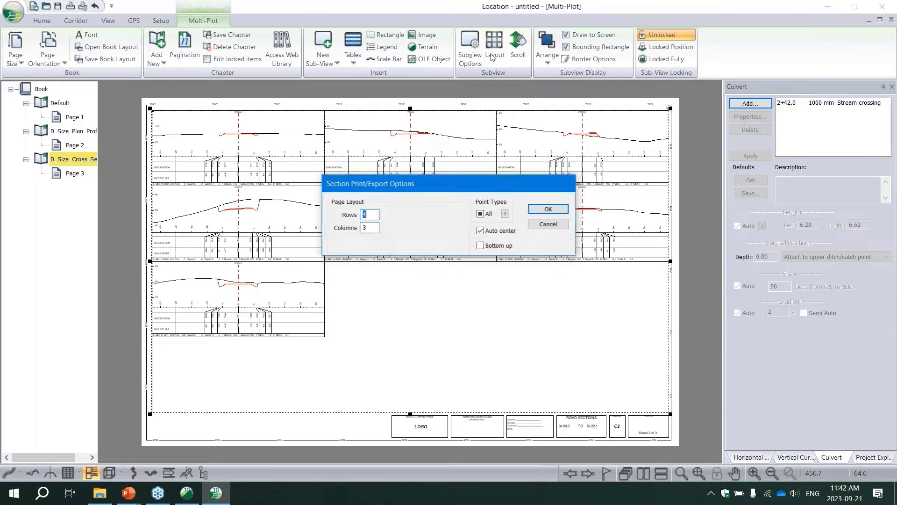
click(505, 214)
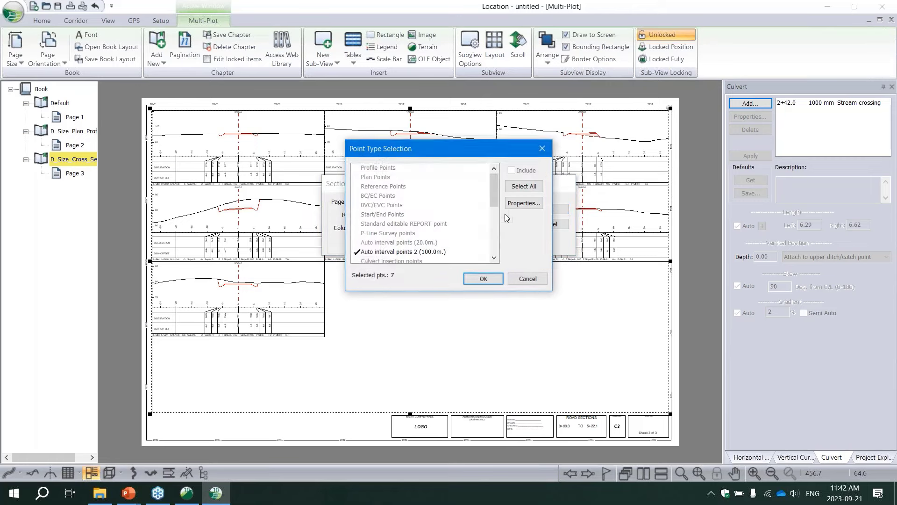
click(380, 252)
click(386, 243)
click(387, 243)
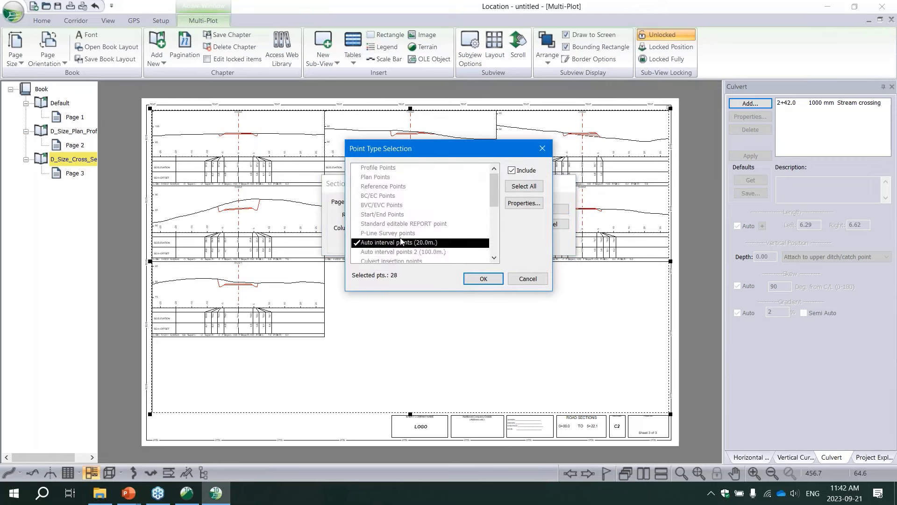
scroll(403, 247, down, 1)
click(397, 233)
click(397, 233)
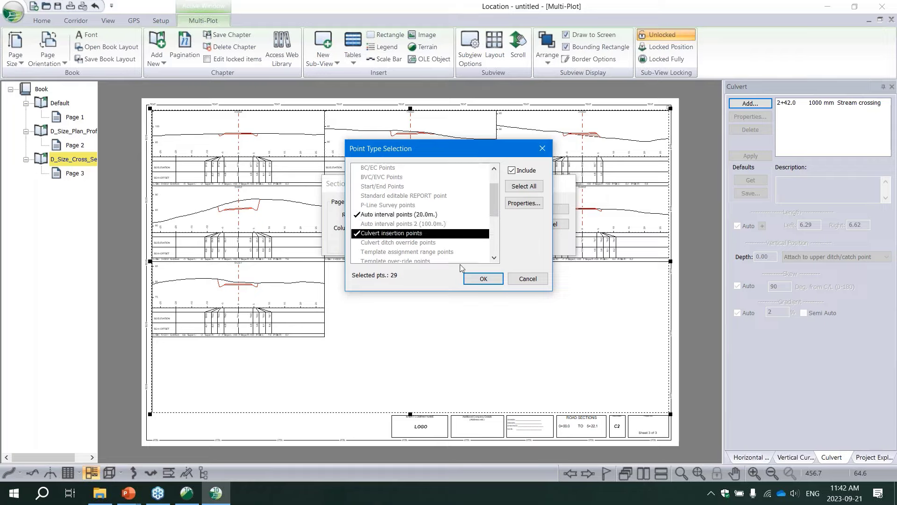
click(483, 279)
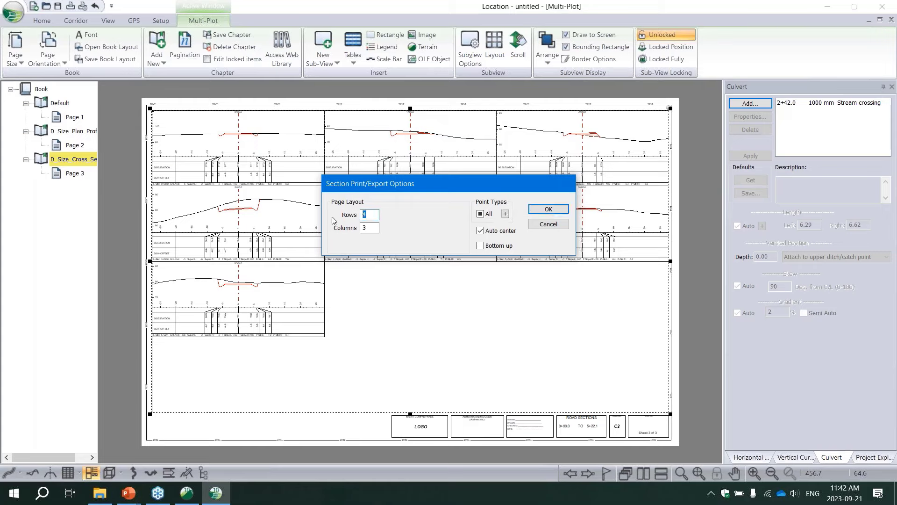
- Arrange the cross-section sheets in 3 rows and 3 columns per page
click(556, 210)
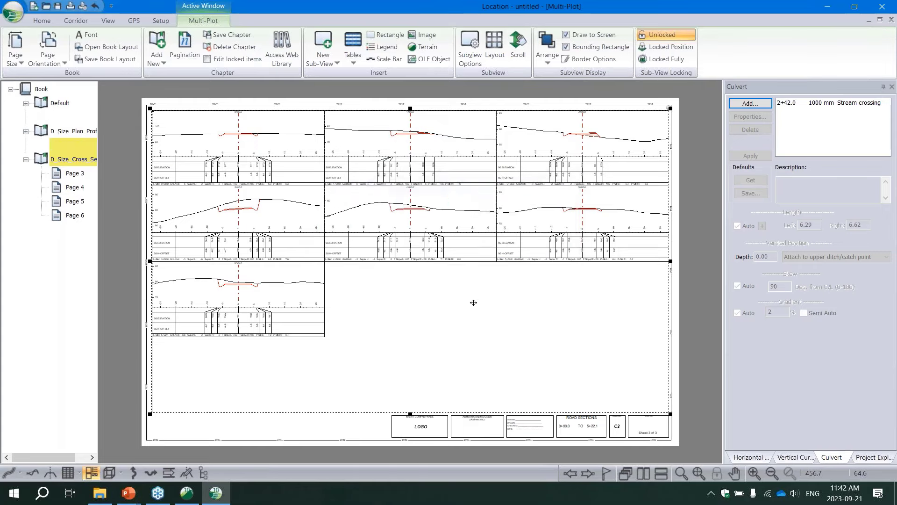
- Review the cross-section chapter's pages and examine the culvert section at station 2+42.0 on Page 4
click(75, 180)
click(74, 187)
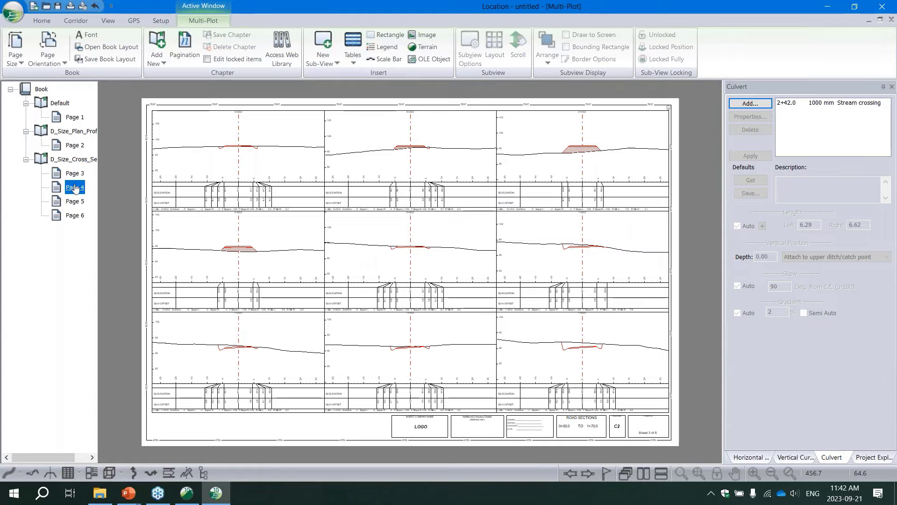
click(76, 202)
click(76, 215)
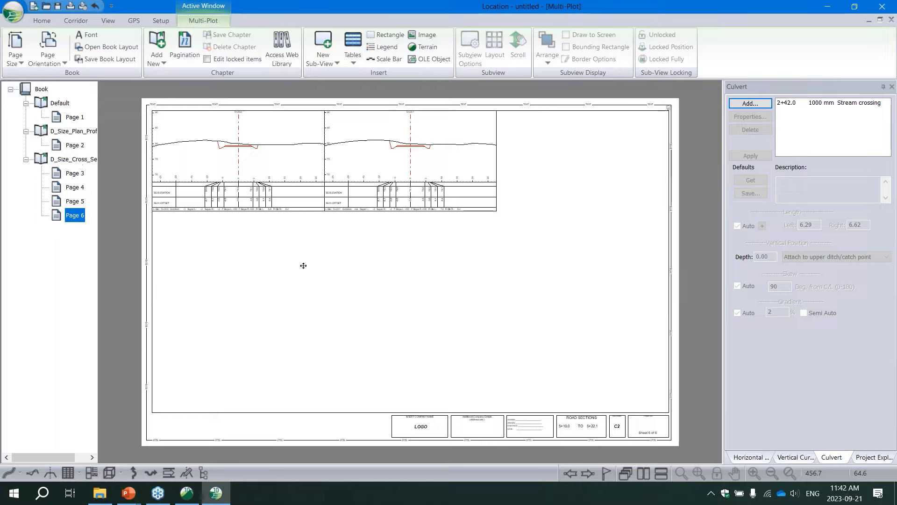
click(75, 201)
click(74, 191)
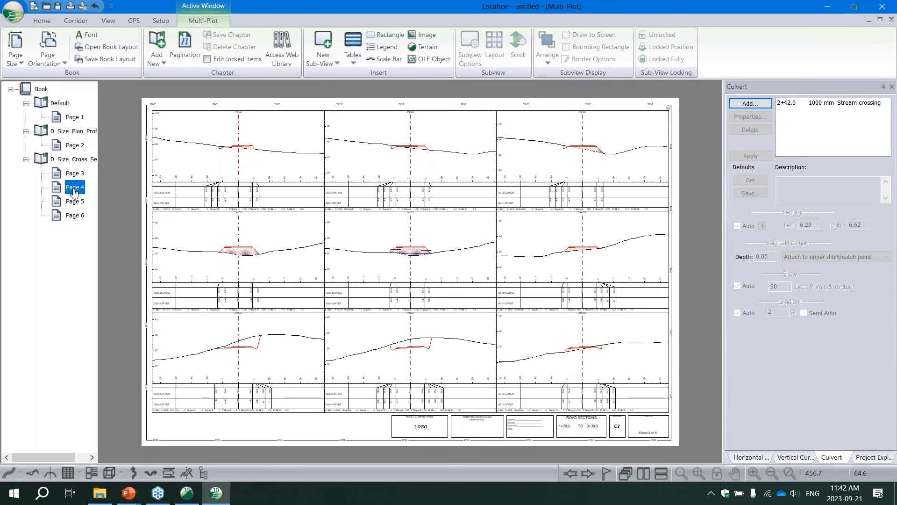
double_click(409, 245)
scroll(409, 254, up, 1)
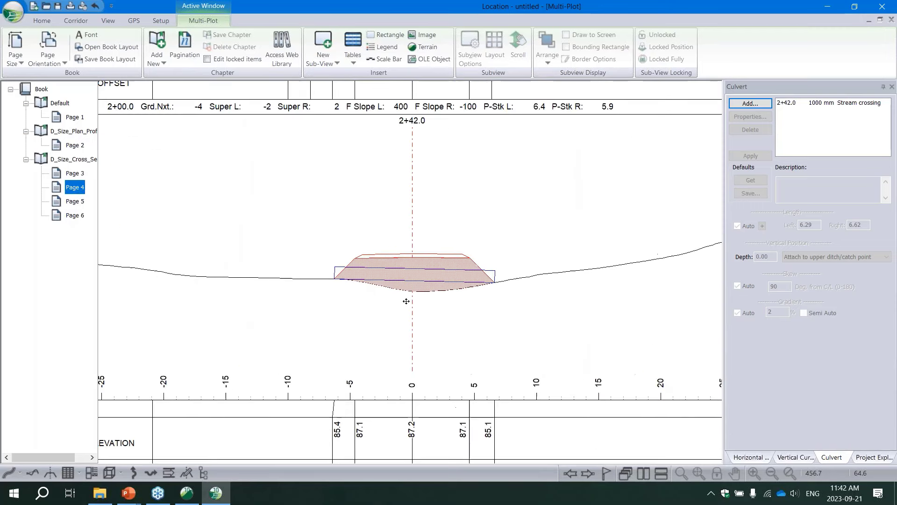
scroll(386, 328, down, 1)
scroll(387, 328, down, 3)
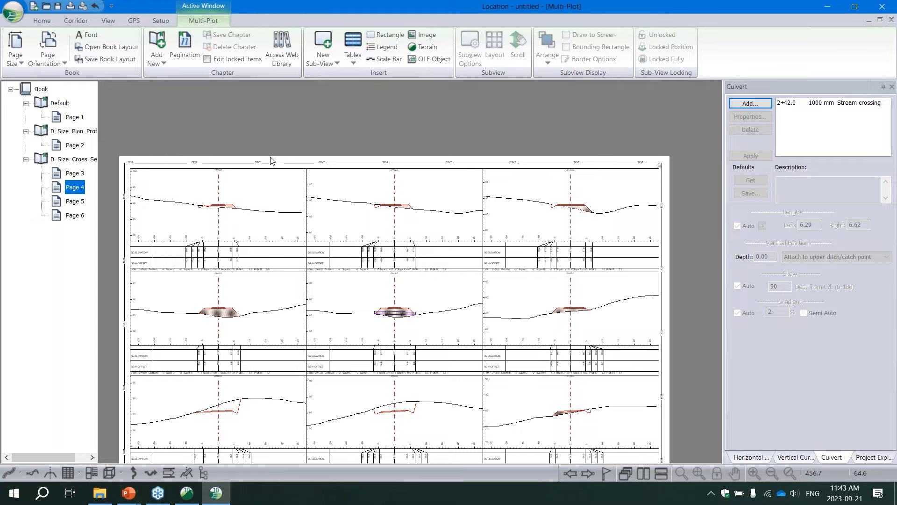
scroll(239, 116, down, 1)
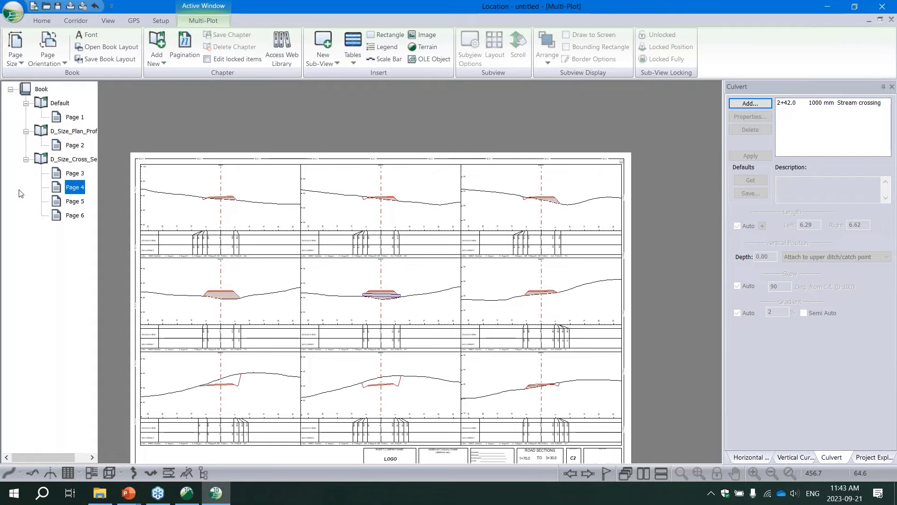
- Save the design as a LandXML (*.xml) file named Alignment in the ROADENG Webinar - Sept 20 folder
click(13, 12)
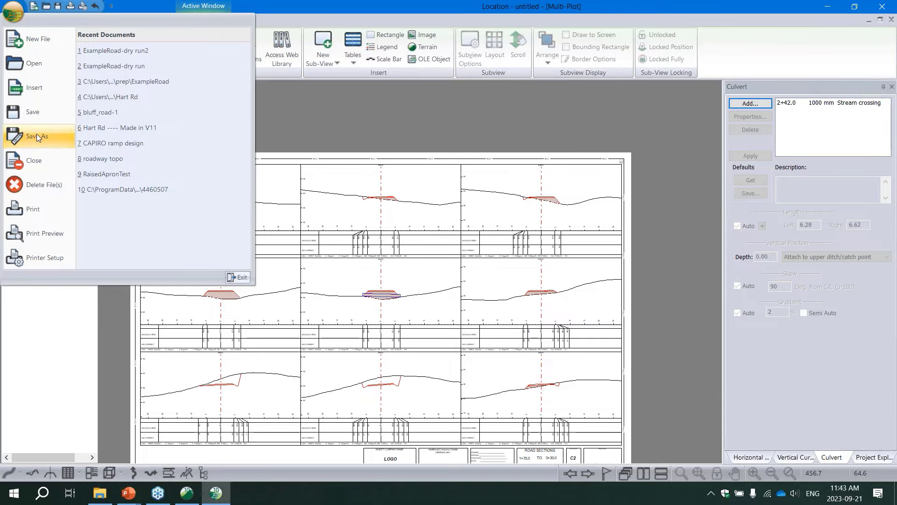
click(38, 139)
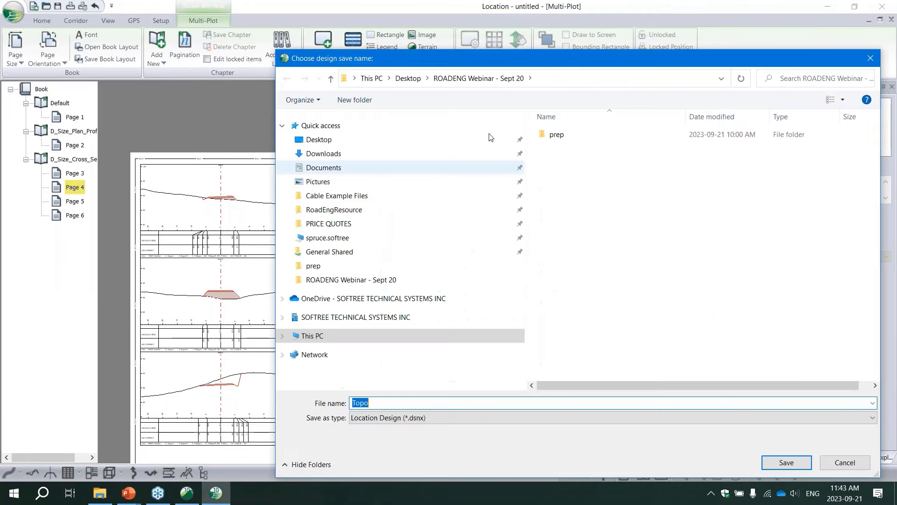
drag(486, 58, 432, 26)
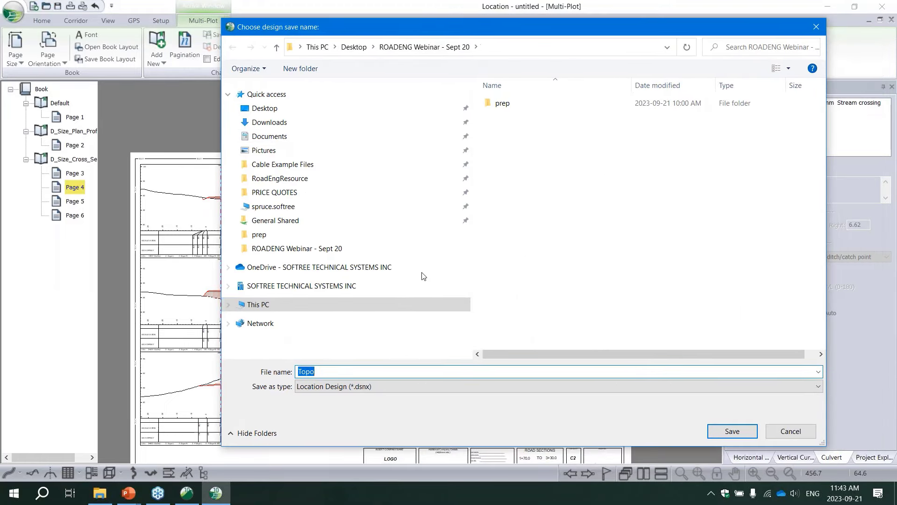
text(Alignment)
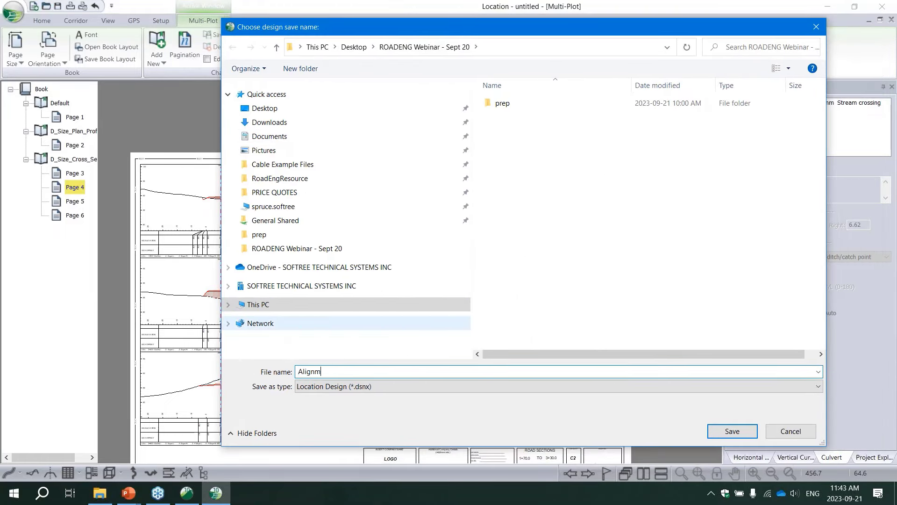
click(377, 388)
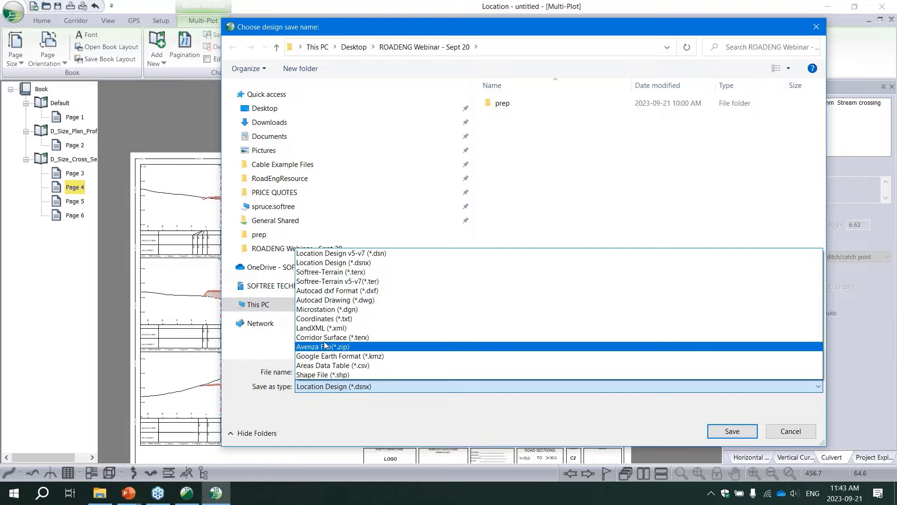
click(322, 329)
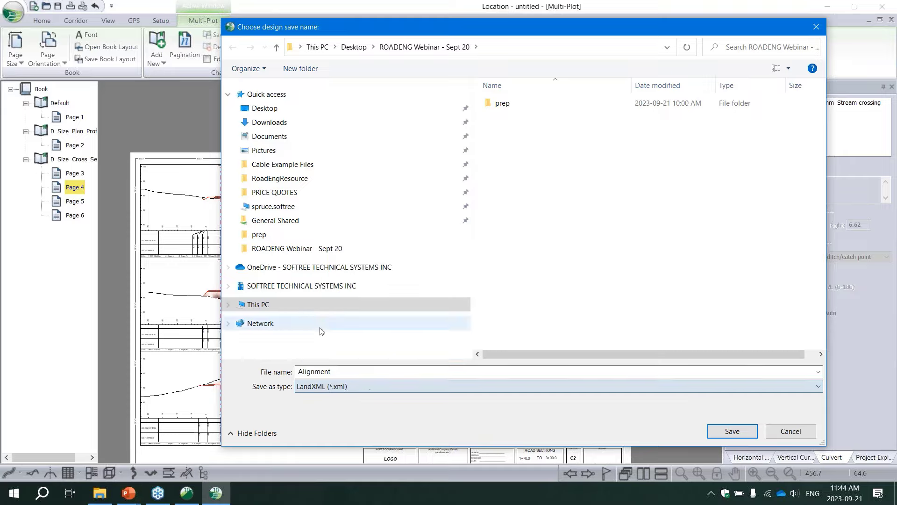
click(719, 428)
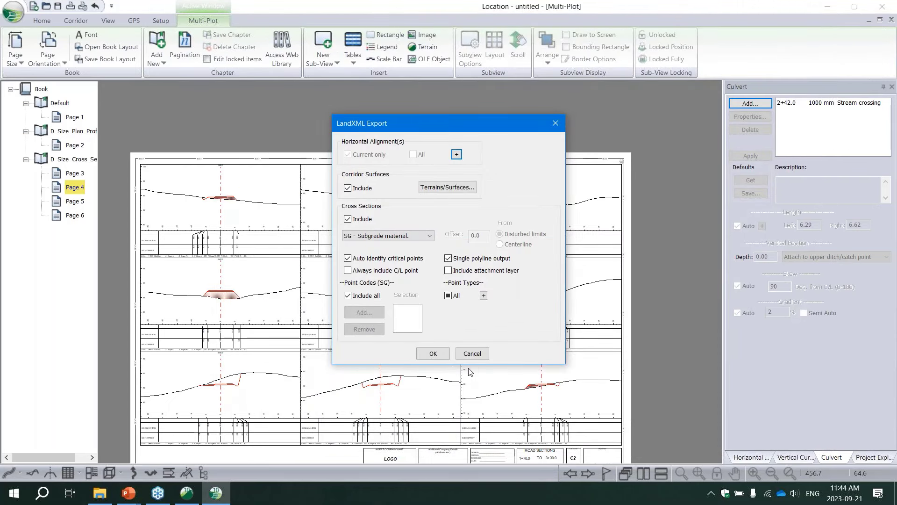
- Exclude corridor surfaces and cross sections from the LandXML export and run it for the current horizontal alignment only
click(347, 188)
click(348, 219)
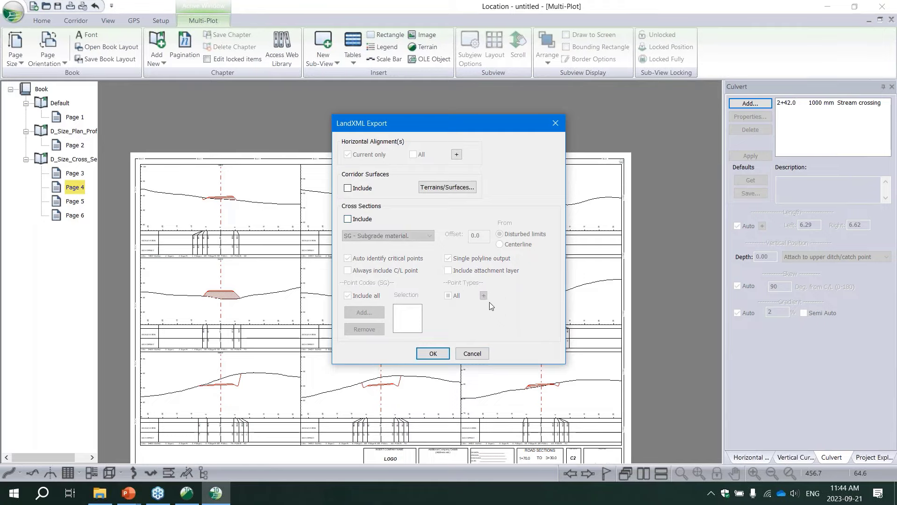
click(426, 354)
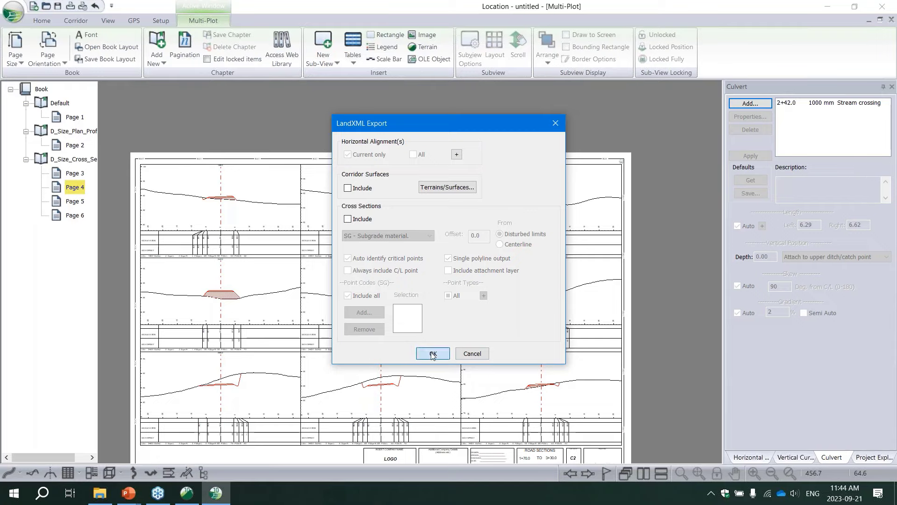
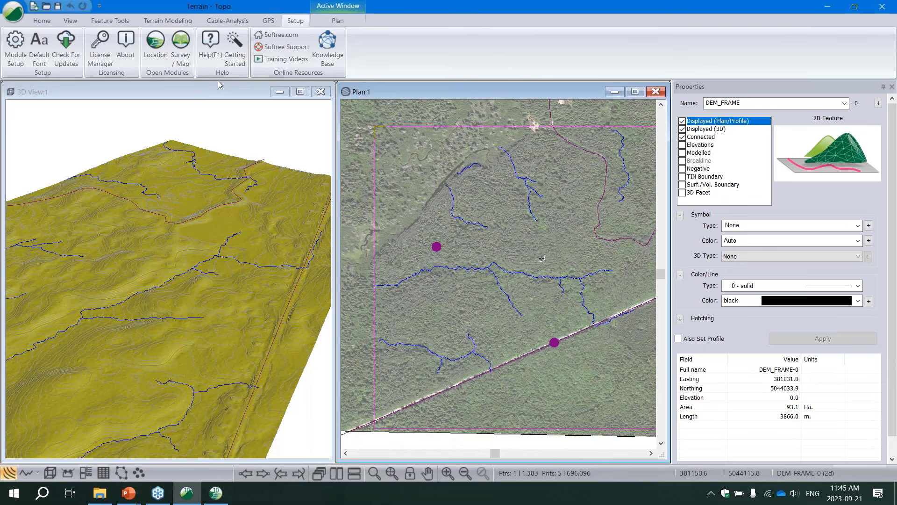
click(111, 21)
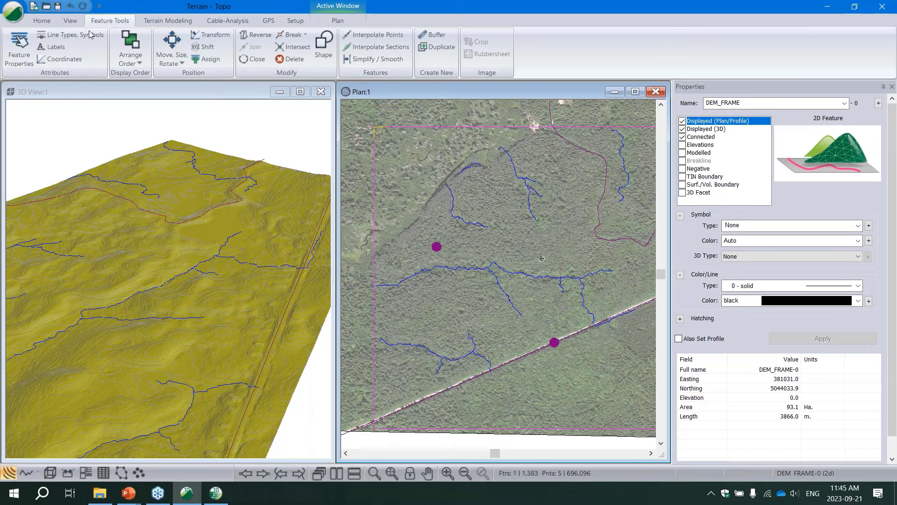
click(178, 63)
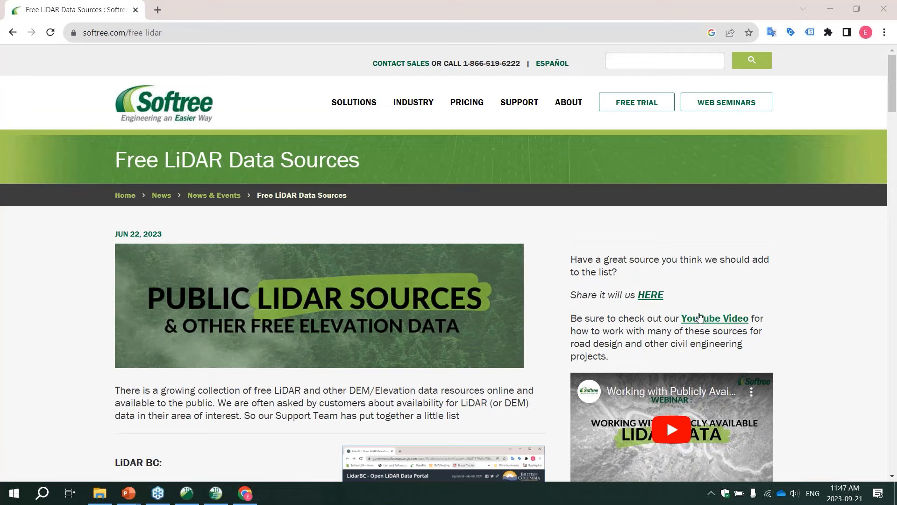
- Look through the Free LiDAR Data Sources page at softree.com/free-lidar in the web browser, checking the listed portals and their coverage
scroll(522, 354, down, 4)
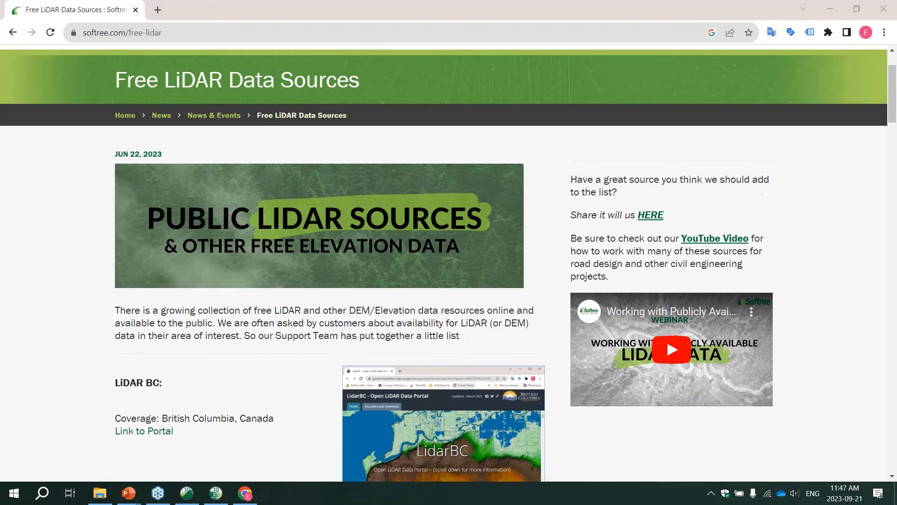
scroll(522, 353, down, 5)
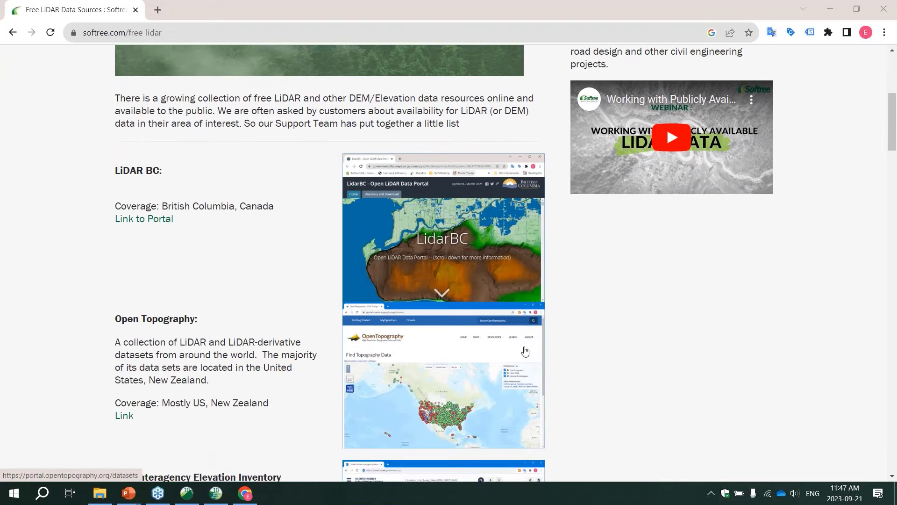
scroll(526, 352, down, 4)
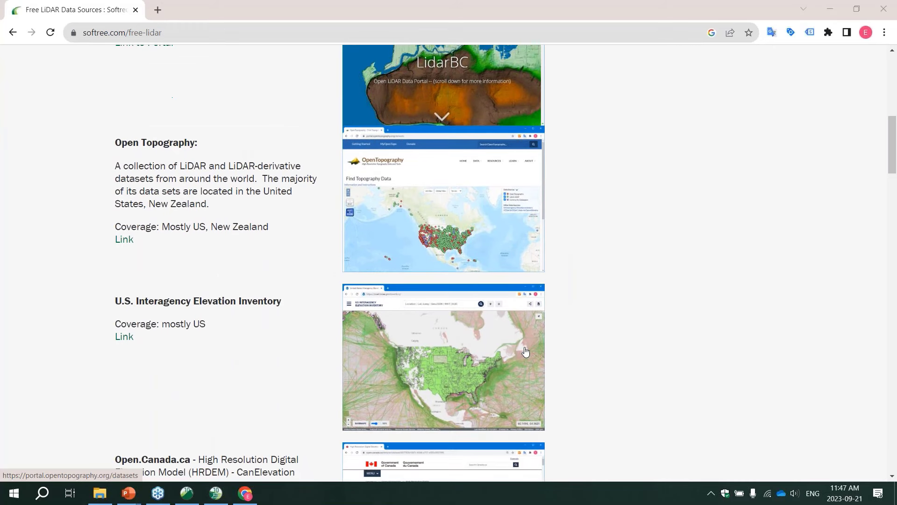
scroll(526, 352, down, 5)
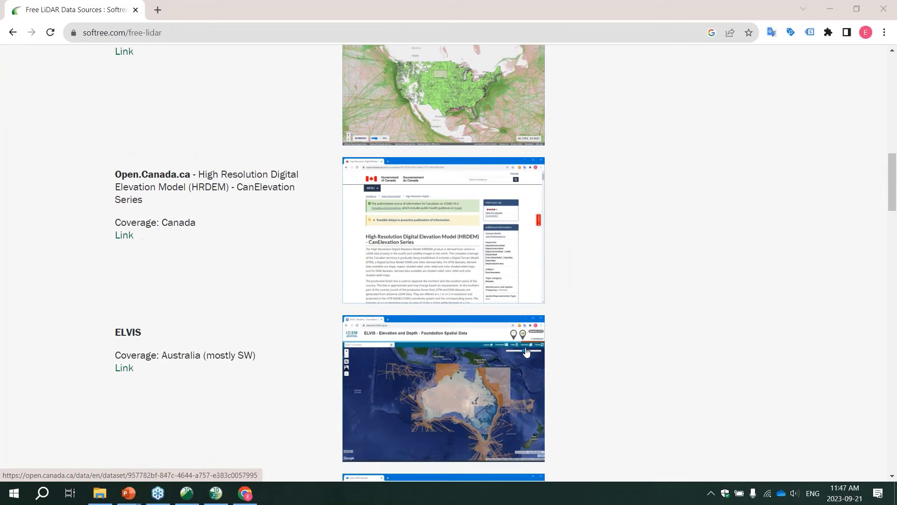
scroll(527, 352, down, 1)
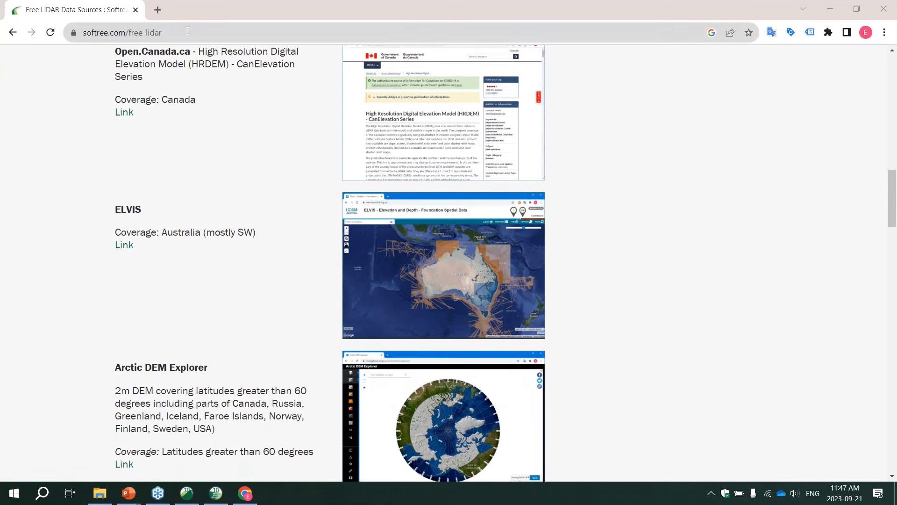
click(78, 38)
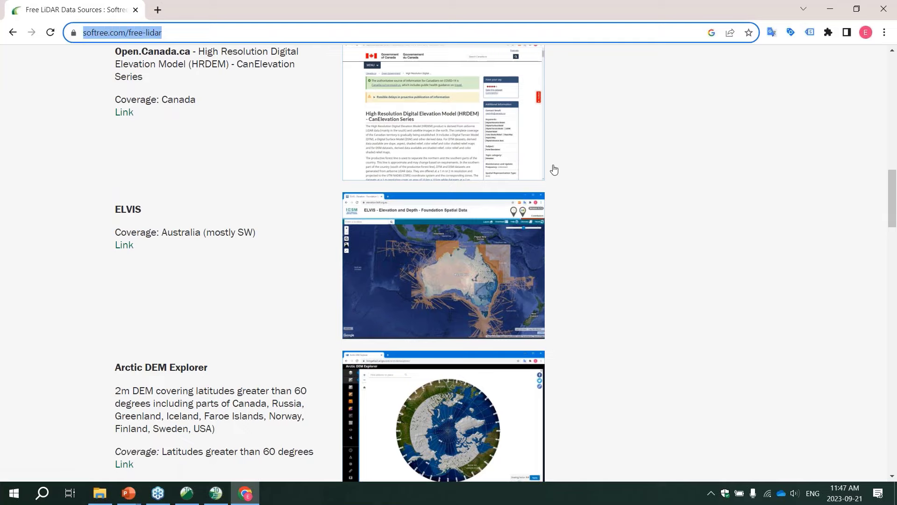
click(656, 210)
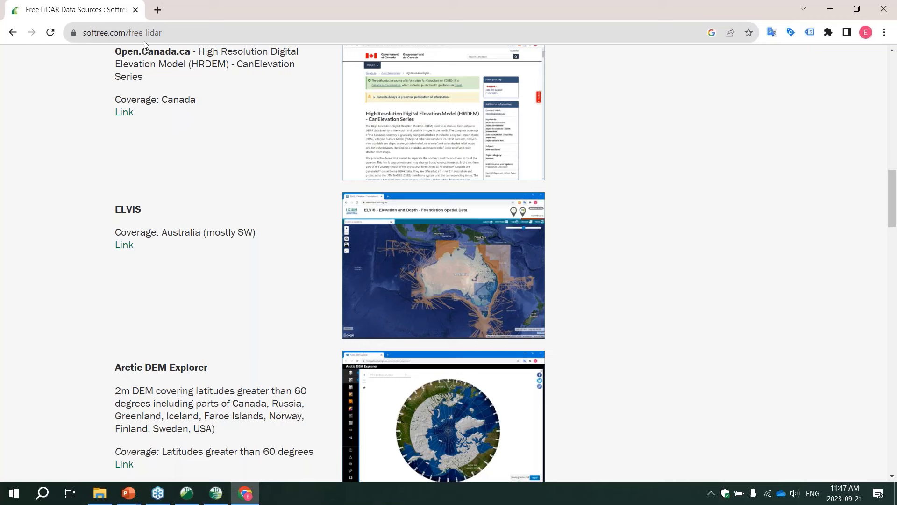
scroll(222, 86, up, 10)
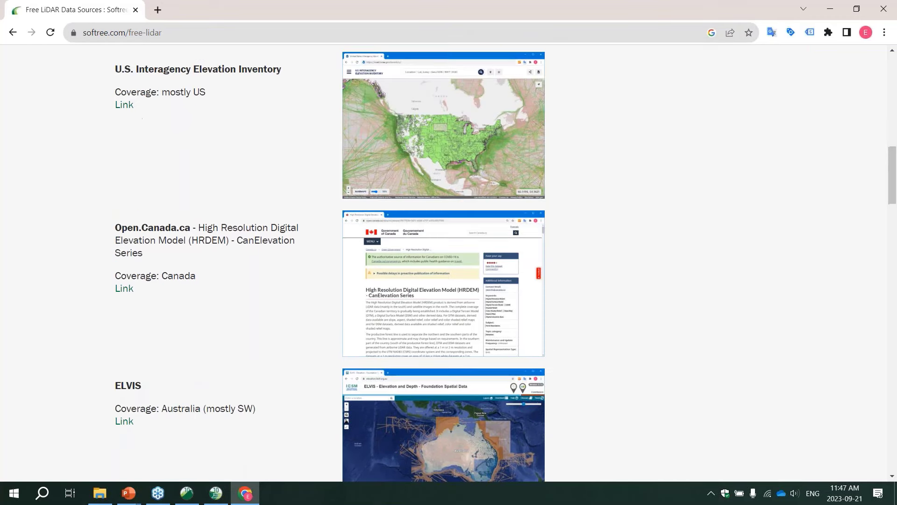
scroll(170, 63, up, 8)
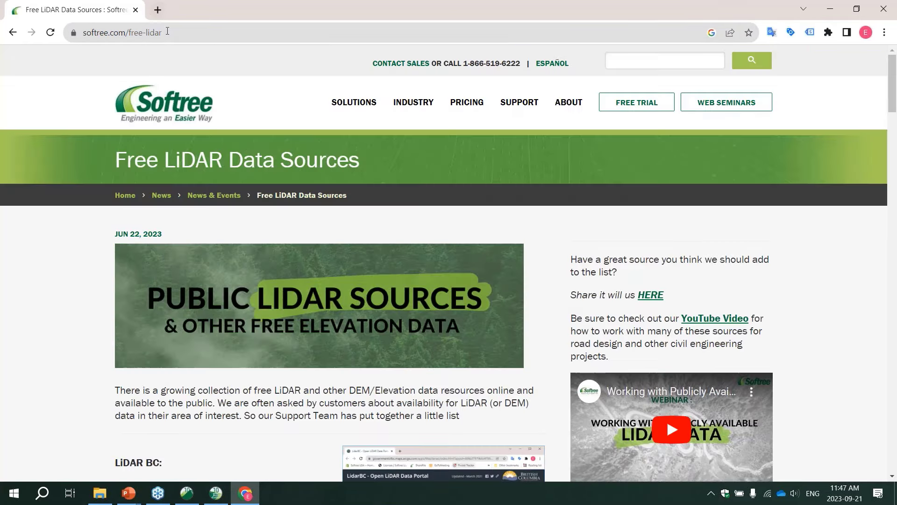